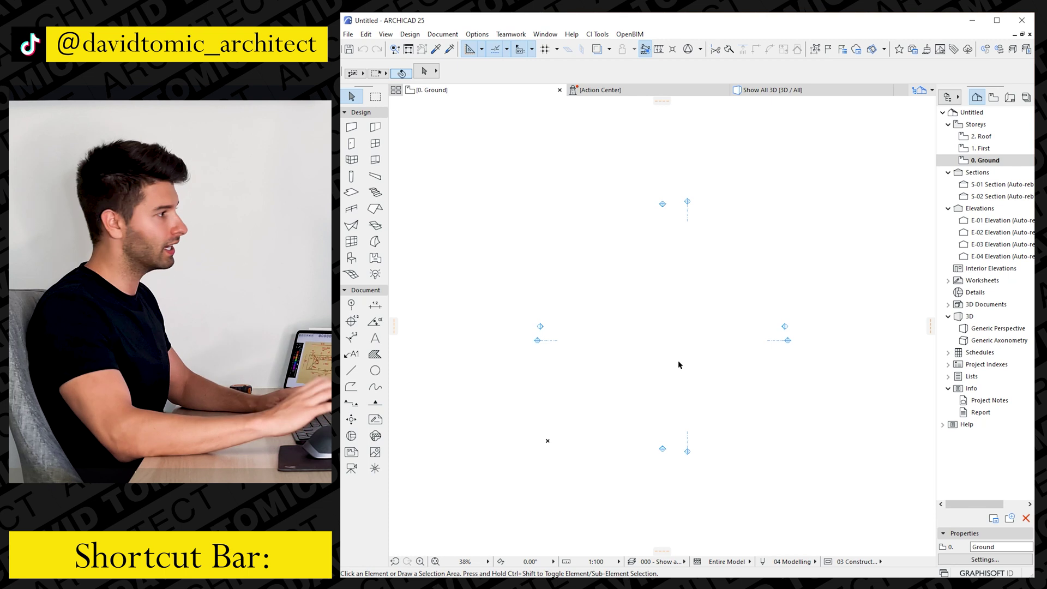
Step: Draw a rectangular fill 2150 mm by 1800 mm in the middle of the ground floor plan and place its area text inside
left_click(374, 355)
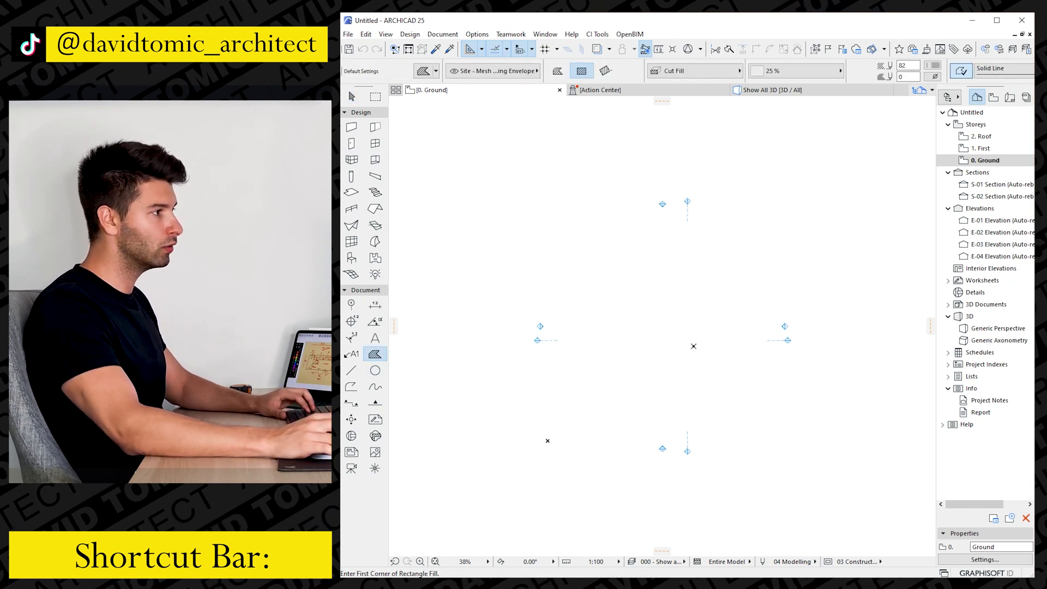
scroll(659, 302, "up", 3)
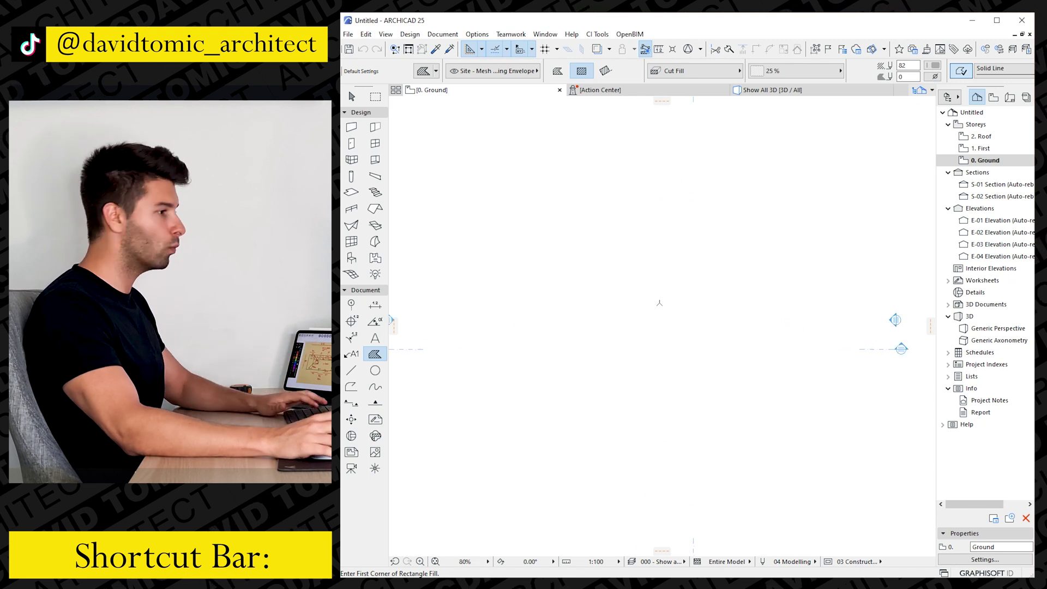
left_click(613, 275)
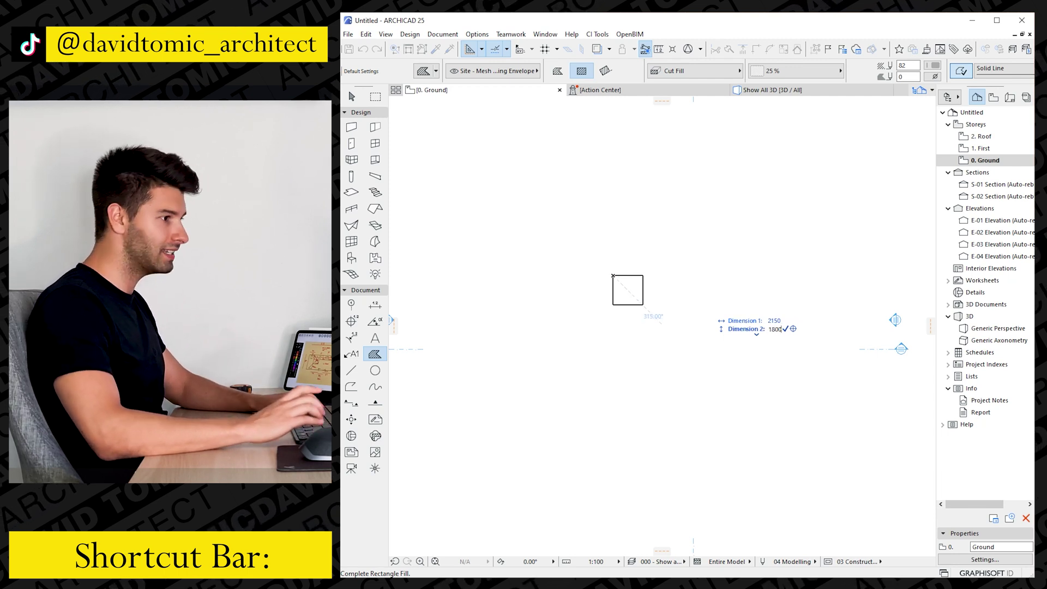
key("Return")
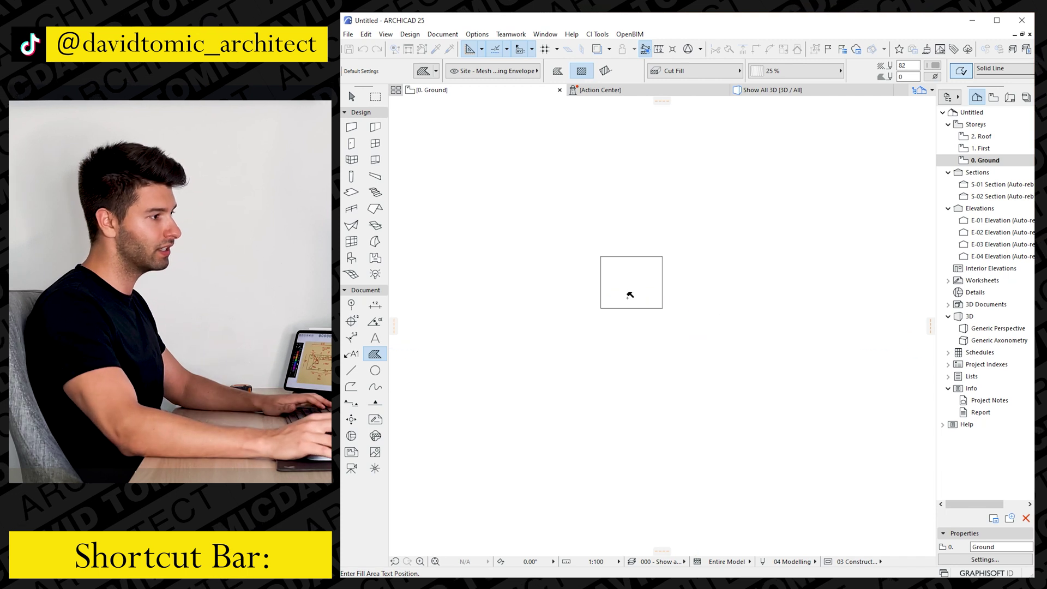
left_click(629, 295)
scroll(632, 294, "up", 3)
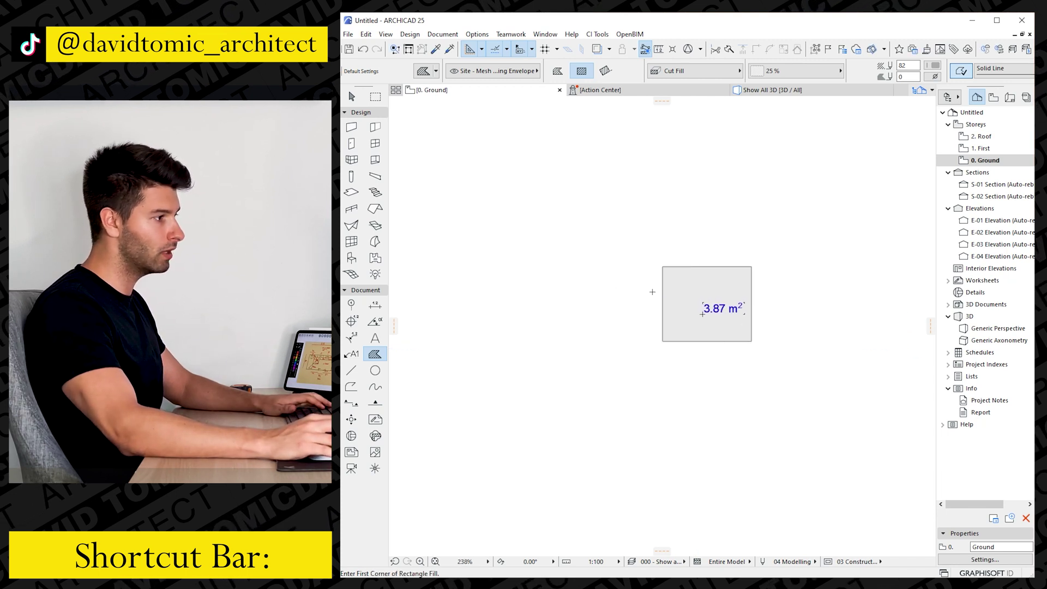
Step: Draw a second rectangular fill 900 mm by 1800 mm against the first fill's left edge and place its area text
left_click(663, 267)
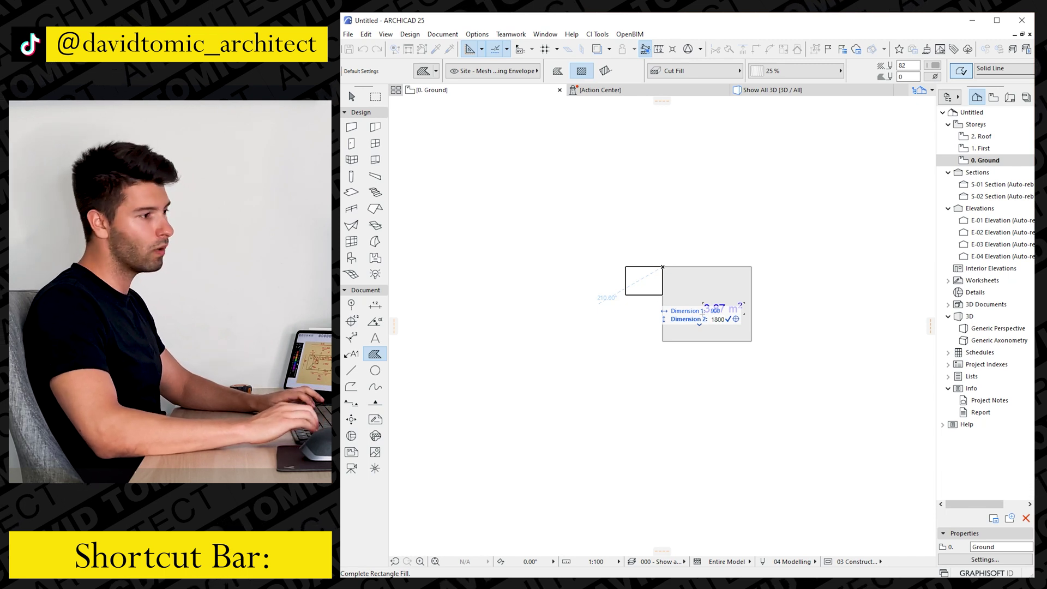
key("Return")
left_click(623, 343)
key("Escape")
Step: Move the smaller fill 110 mm to the left, leaving a wall-thickness gap beside the larger fill
left_click(658, 280)
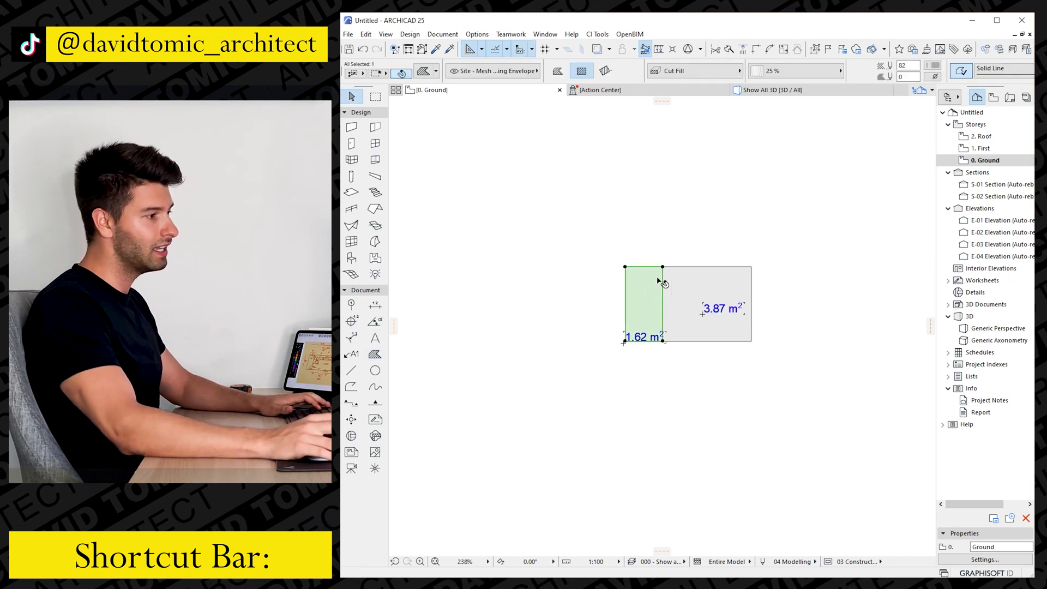
key("ctrl+d")
left_click(662, 267)
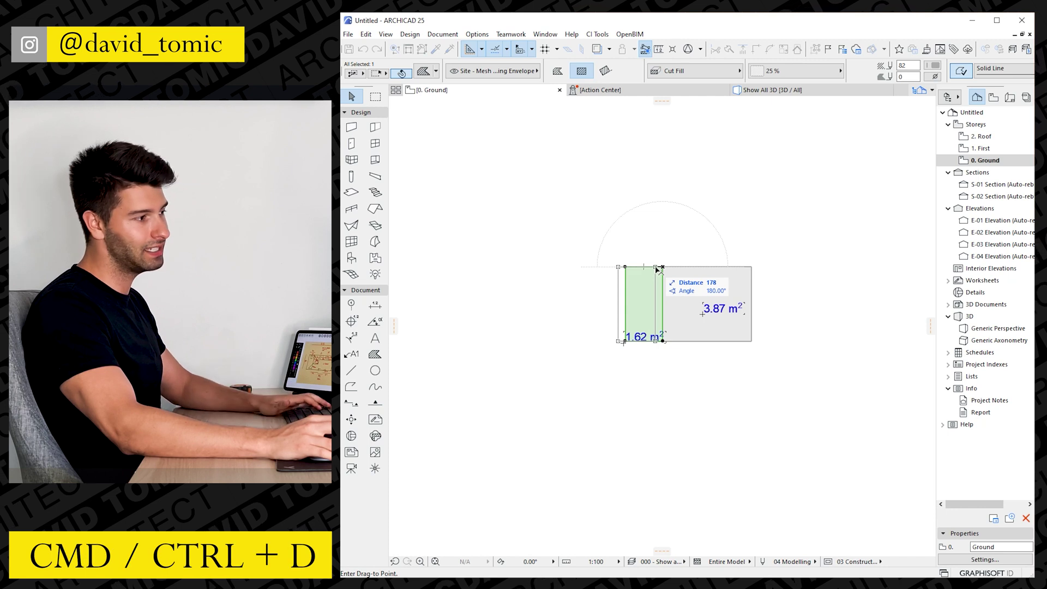
key("Return")
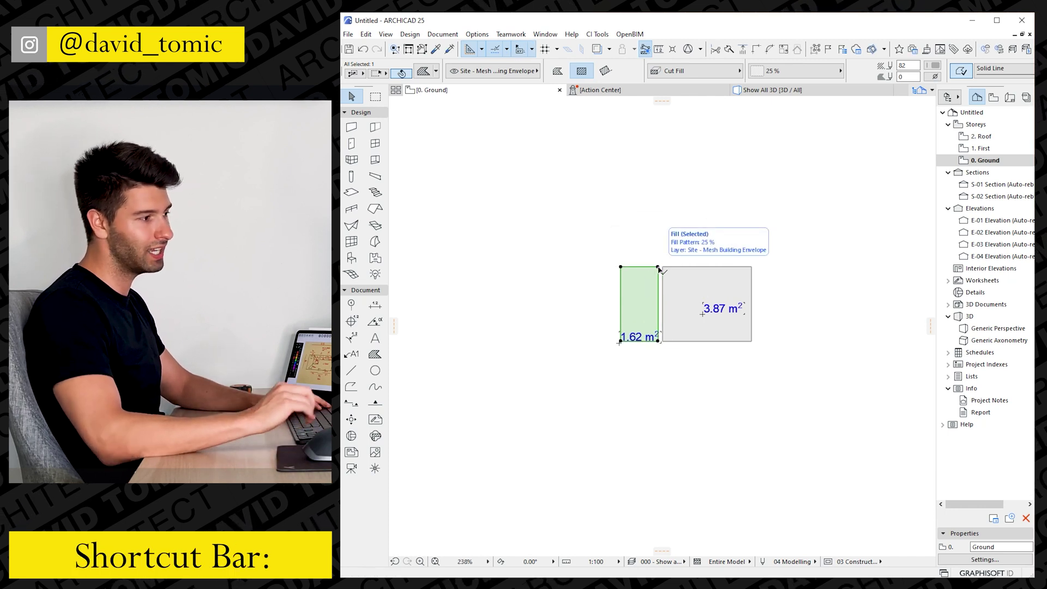
scroll(691, 277, "up", 3)
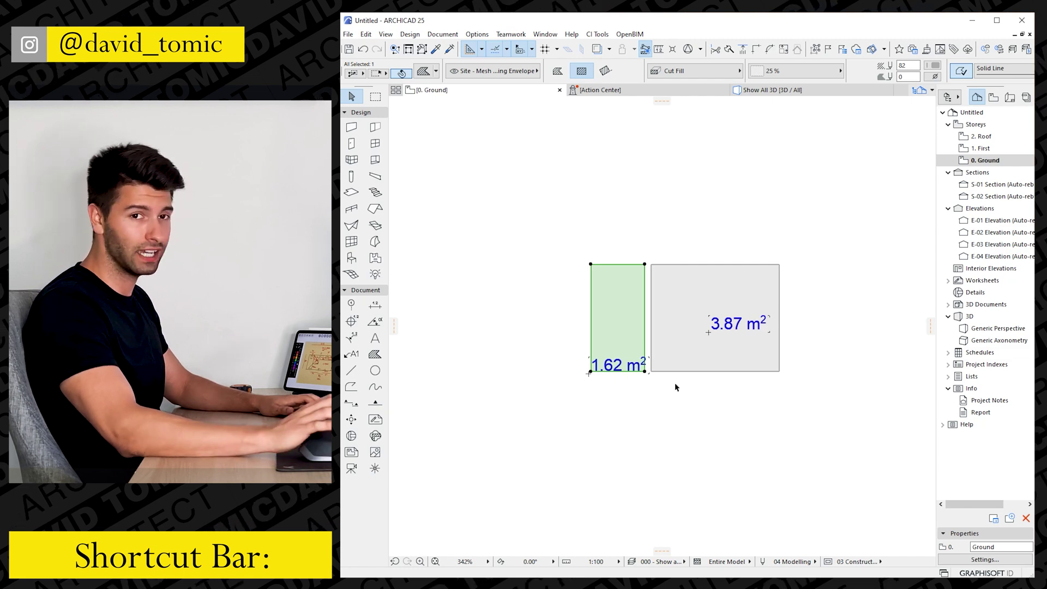
key("Escape")
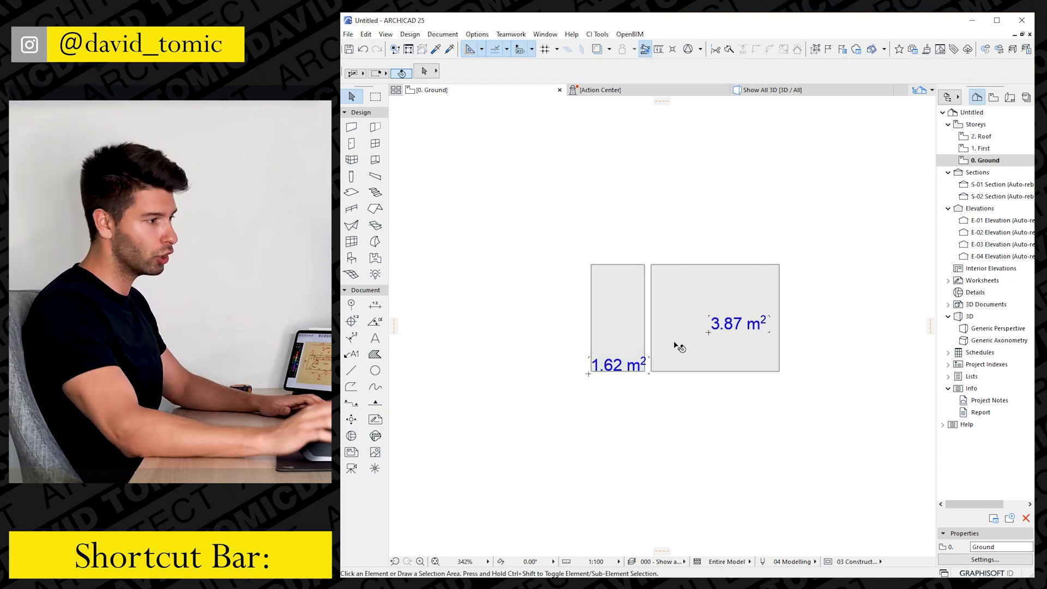
Step: Set up the Wall tool with the Wall - Internal layer and the SP03: 90mm Stud Partition:PB composite
scroll(679, 347, "up", 1)
left_click(351, 127)
left_click(483, 74)
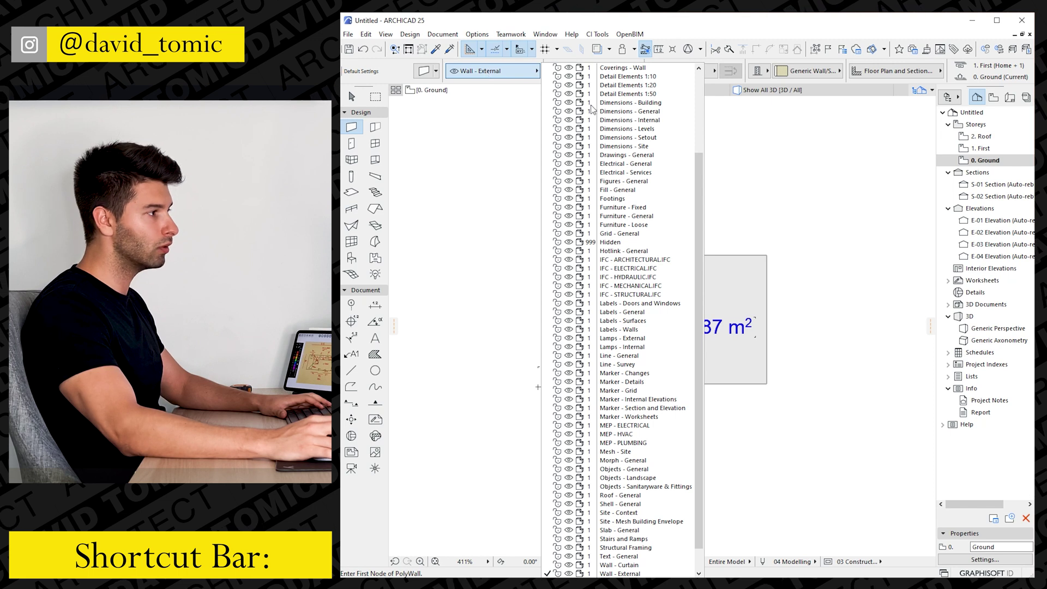
scroll(632, 460, "down", 1)
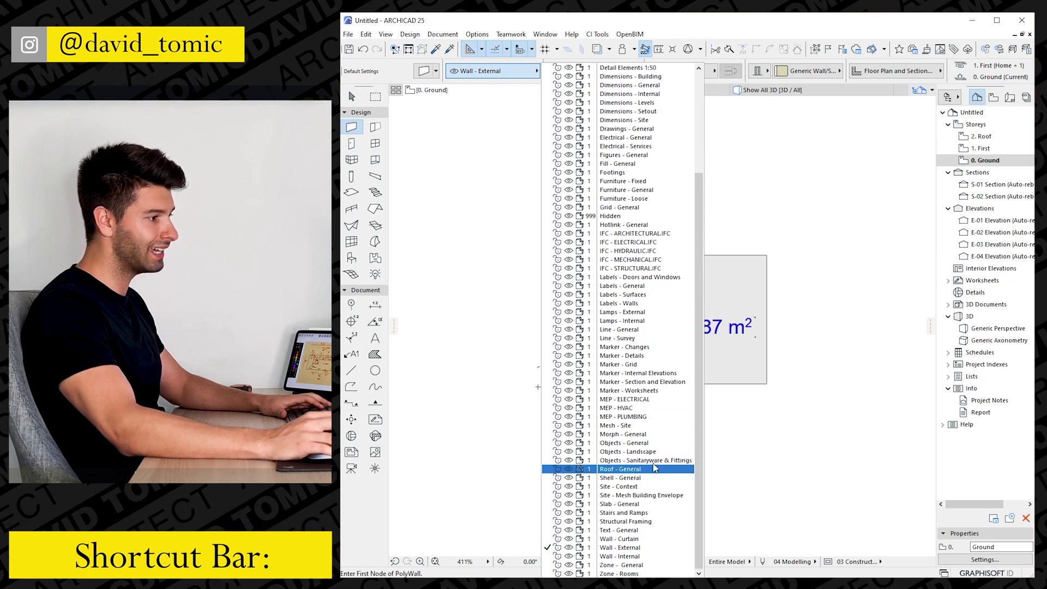
left_click(629, 556)
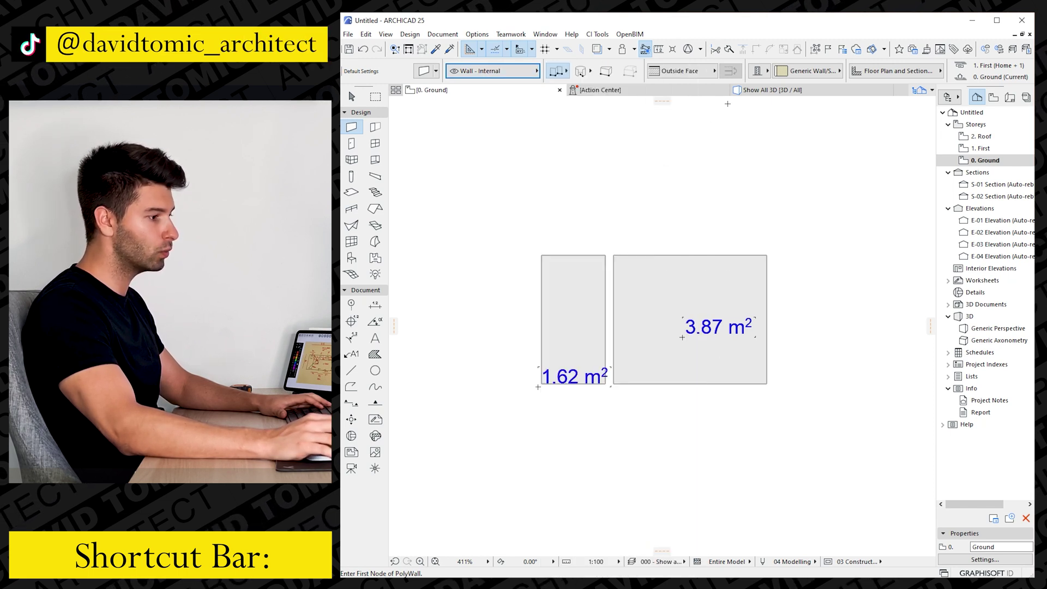
left_click(814, 71)
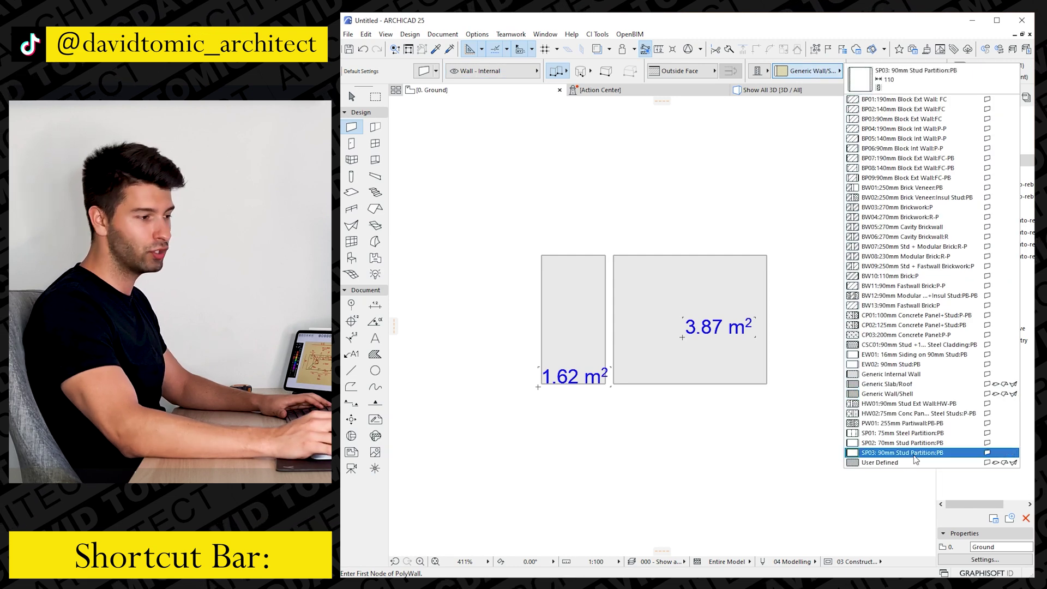
left_click(916, 453)
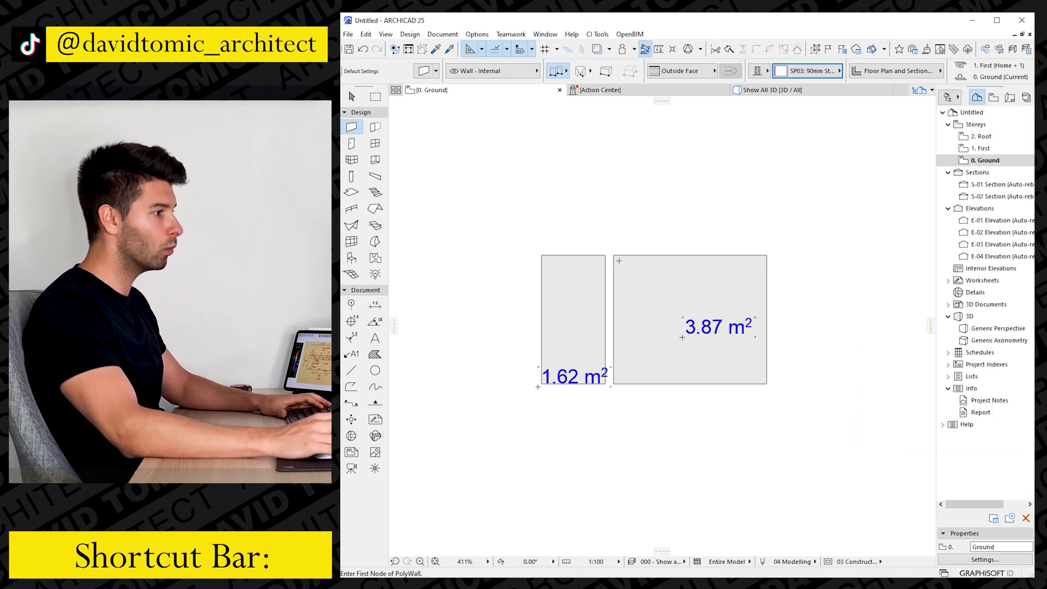
Step: Draw a closed chain of walls around the outer perimeter of both fills
left_click(613, 255)
left_click(767, 255)
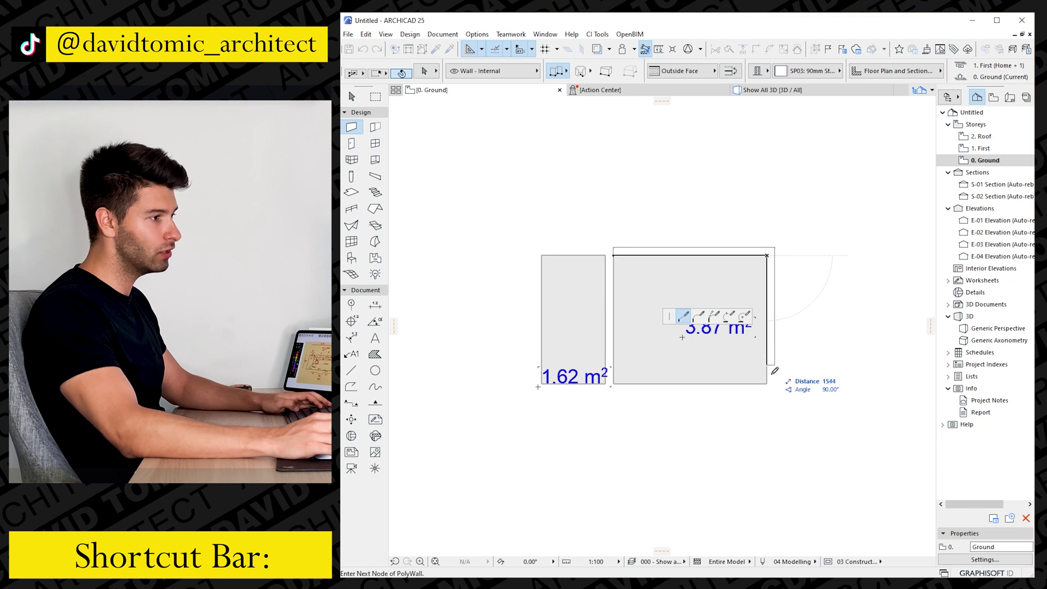
left_click(766, 383)
left_click(541, 383)
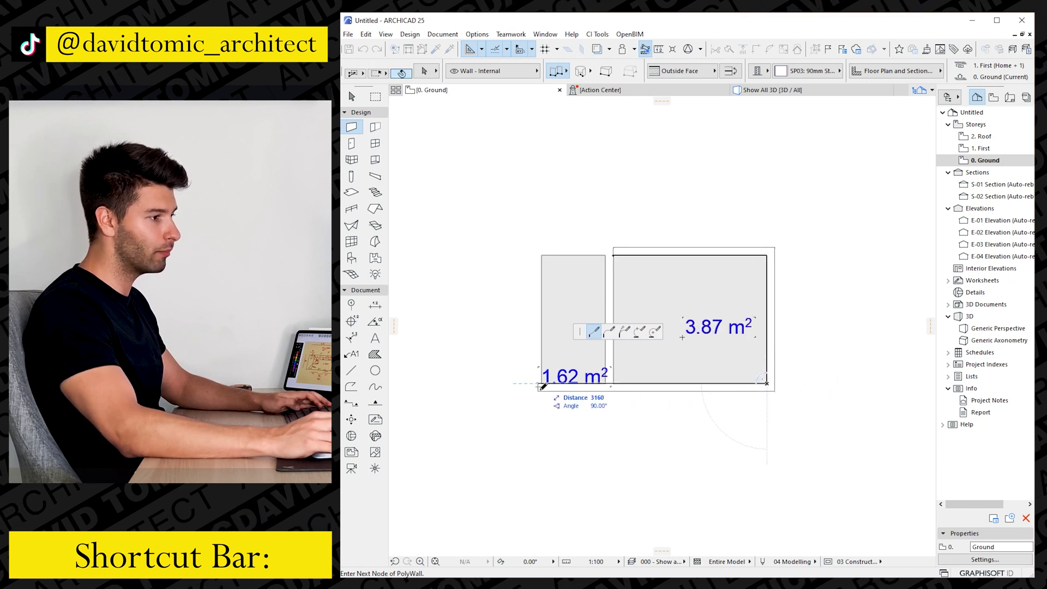
left_click(541, 256)
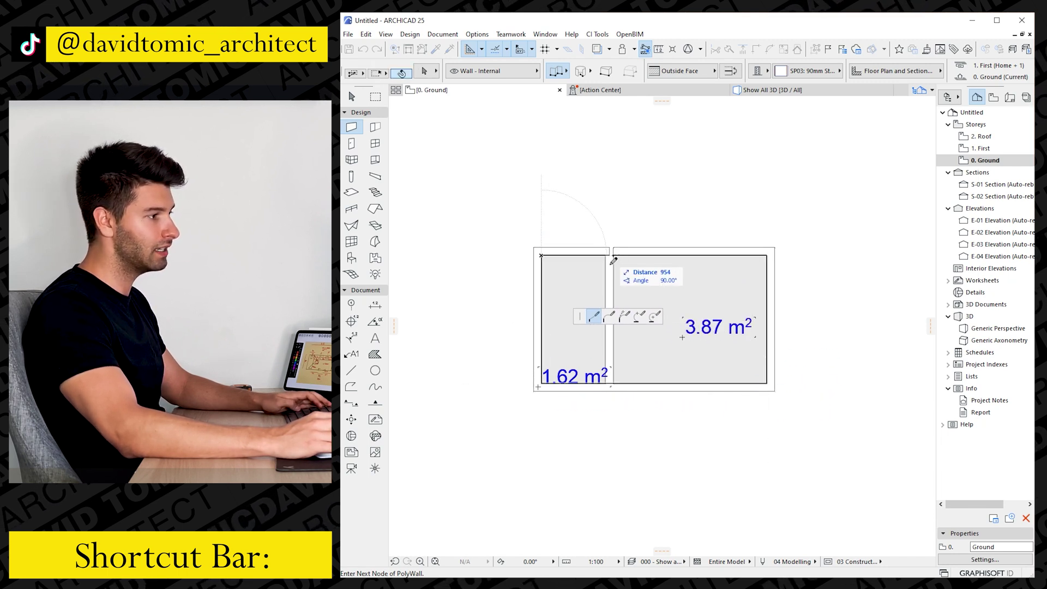
left_click(613, 256)
Step: Draw an 1800 mm partition wall in the gap between the two fills
left_click(605, 255)
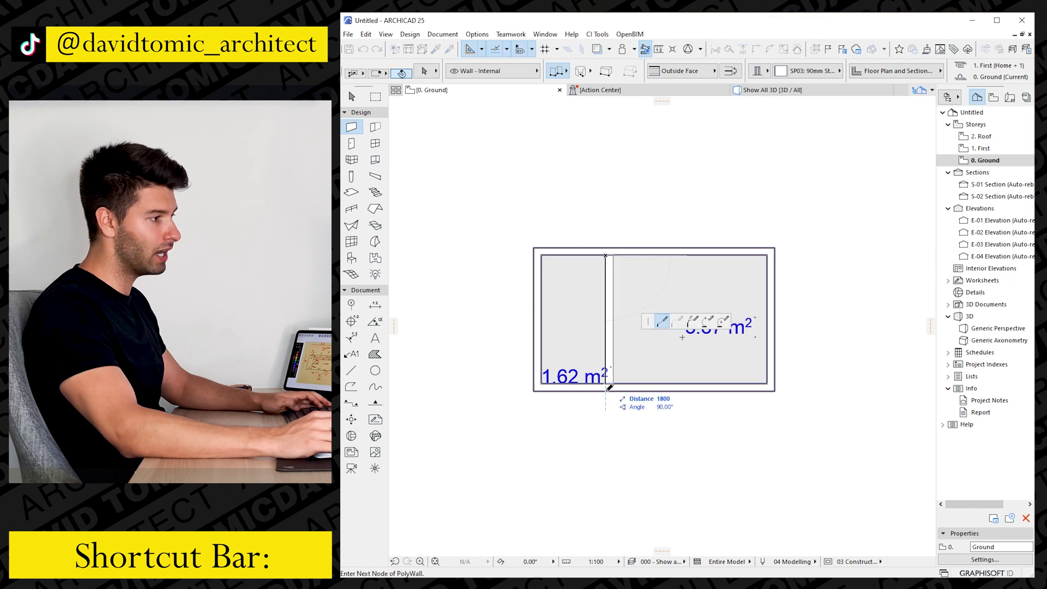
left_click(606, 387)
key("Escape")
Step: Delete both fills inside the walls
left_click(588, 320)
left_click(622, 328, "shift")
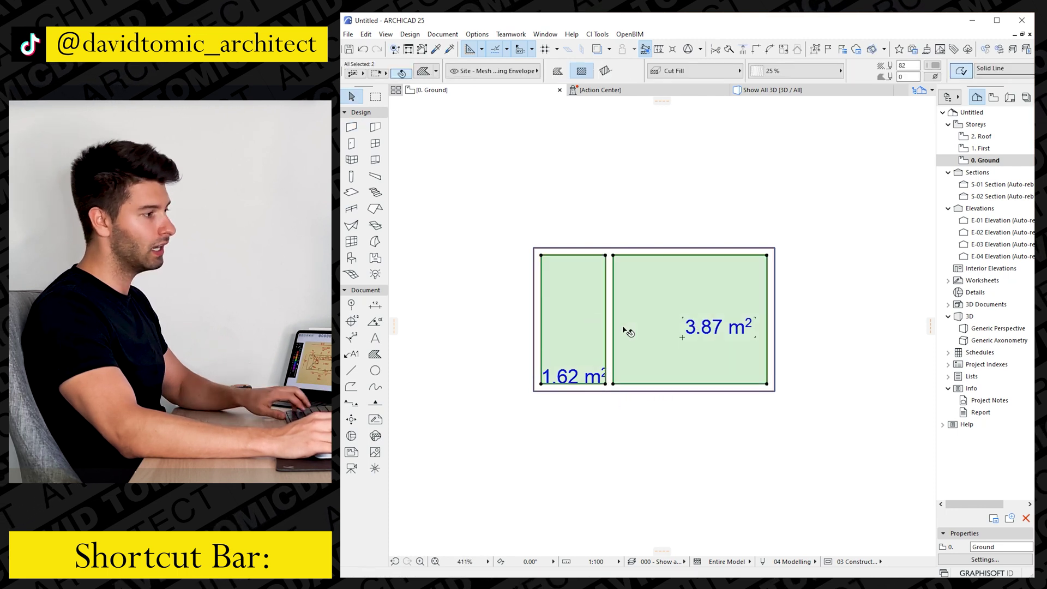
key("Delete")
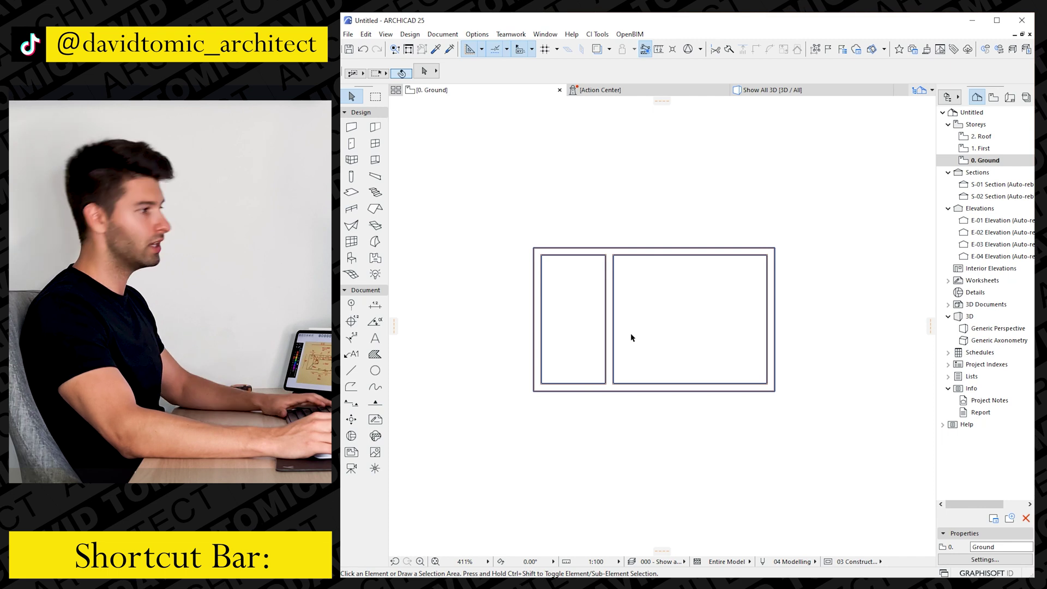
Step: Set the top link of all walls to Not Linked with a height of 2700 mm, and check them in 3D
scroll(631, 338, "up", 3)
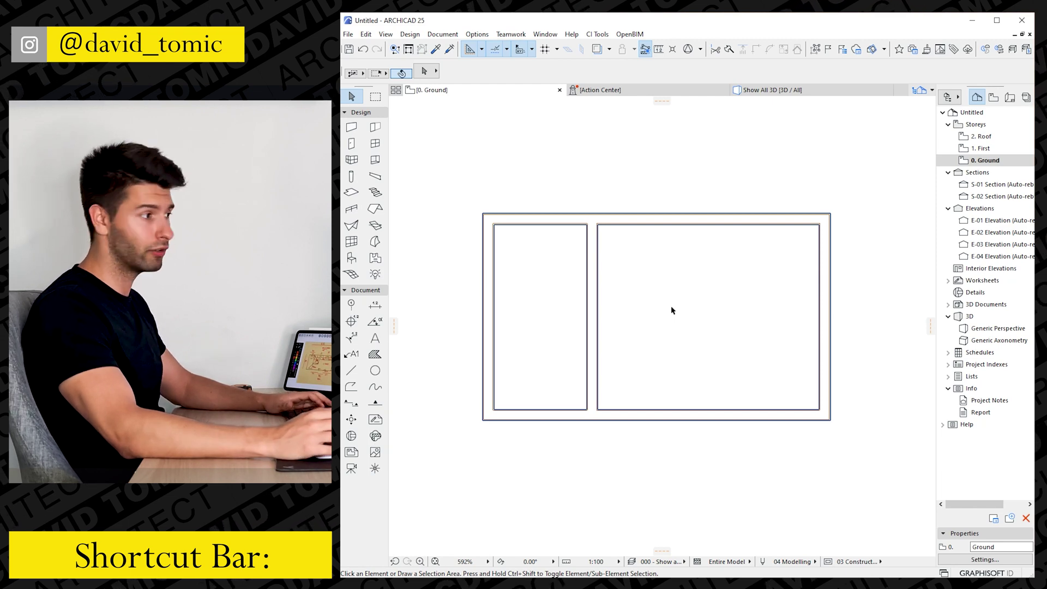
key("ctrl+a")
key("ctrl+t")
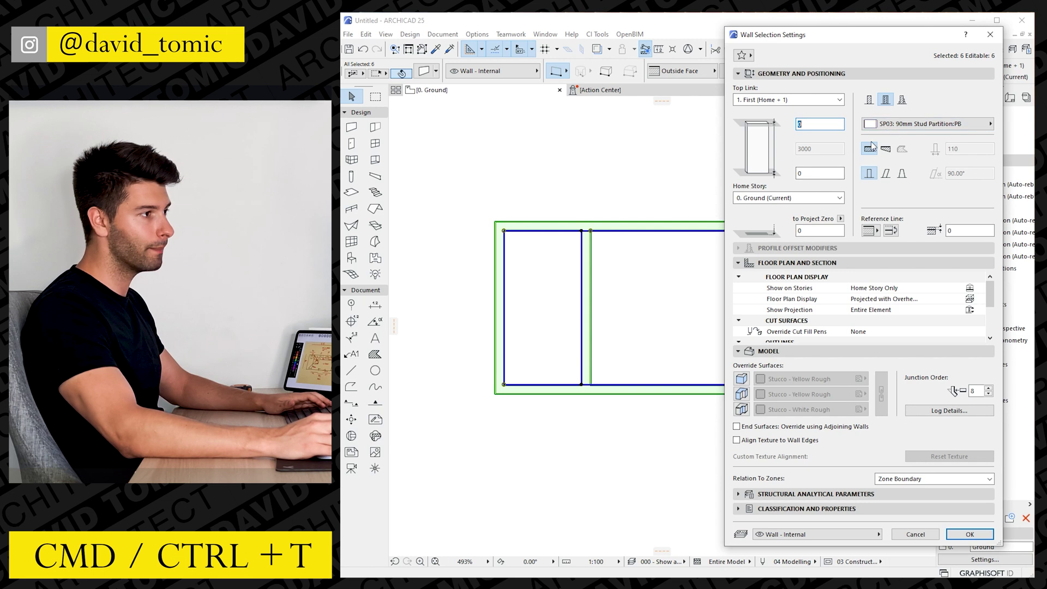
left_click(796, 101)
left_click(791, 109)
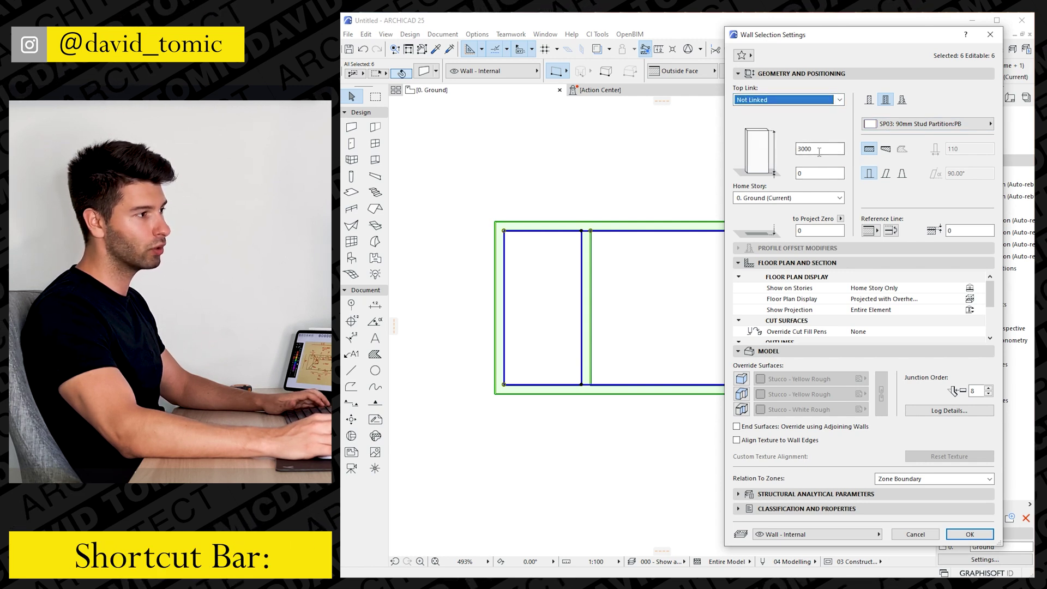
type("2700")
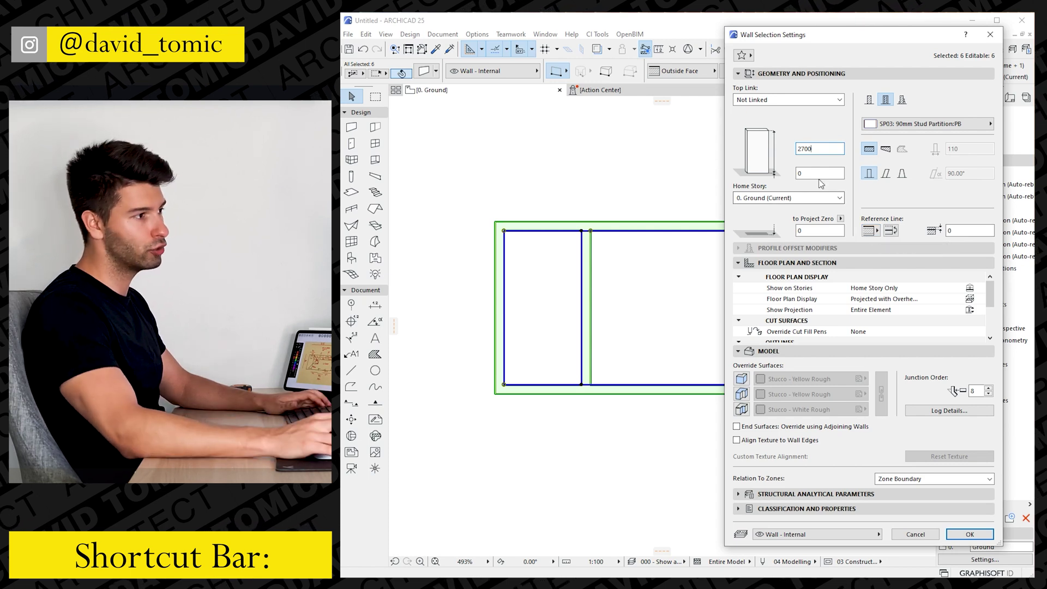
key("Tab")
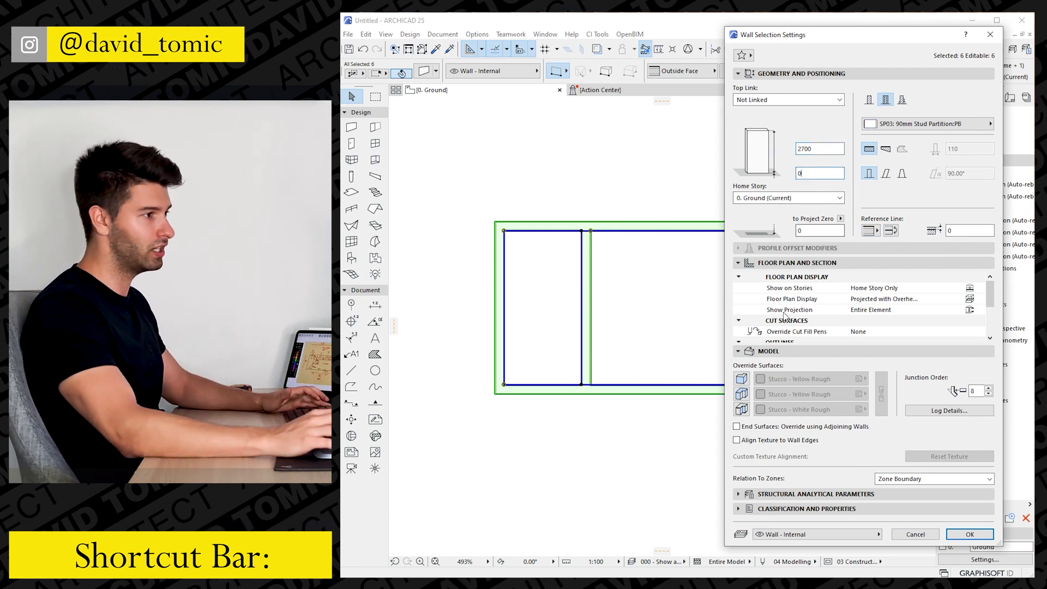
left_click(968, 534)
key("Escape")
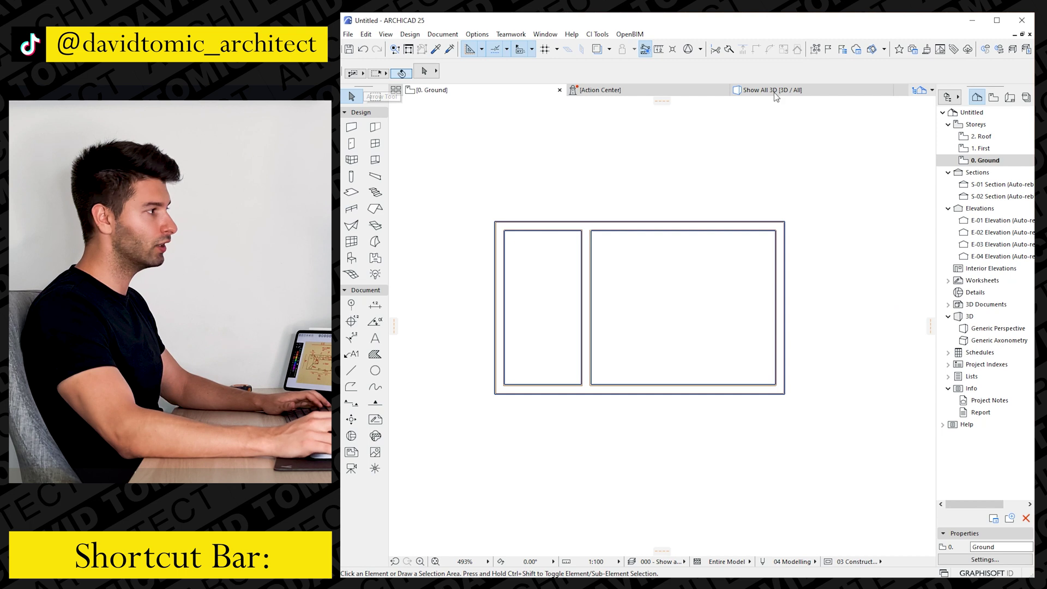
left_click(787, 90)
scroll(617, 364, "up", 4)
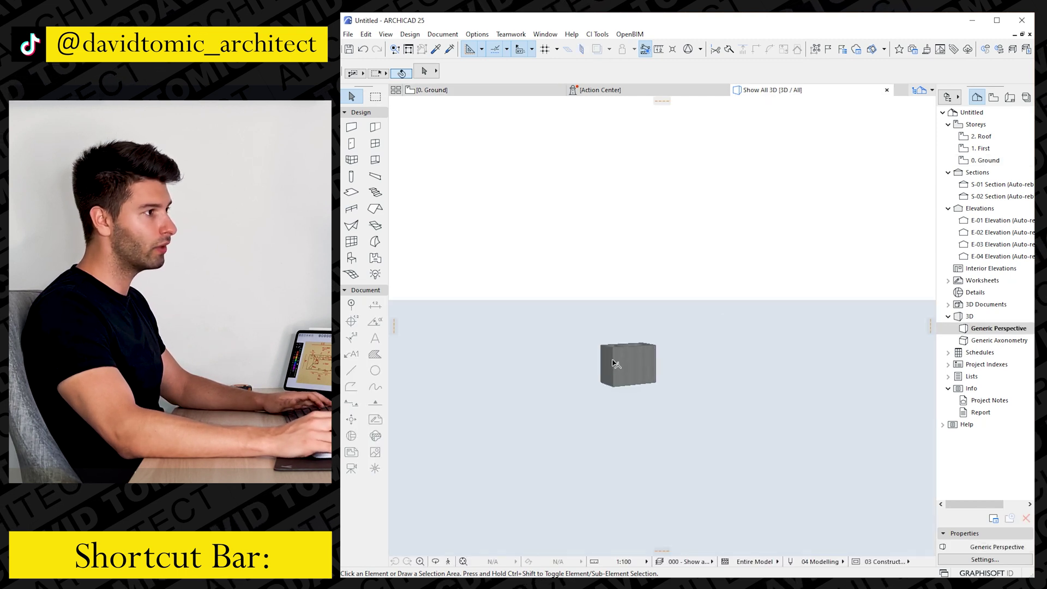
middle_click_drag(616, 365, 524, 406, "shift")
Step: Override all surfaces of the walls with Stucco - White Fine, and check them in 3D before returning to the ground floor plan
left_click(489, 91)
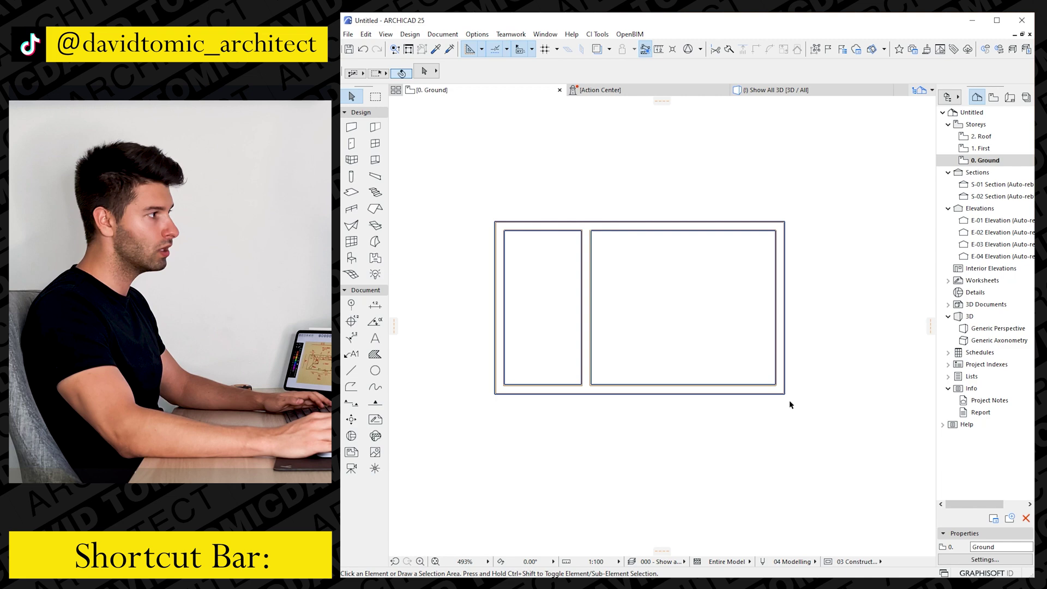
left_click_drag(801, 412, 468, 200)
key("ctrl+t")
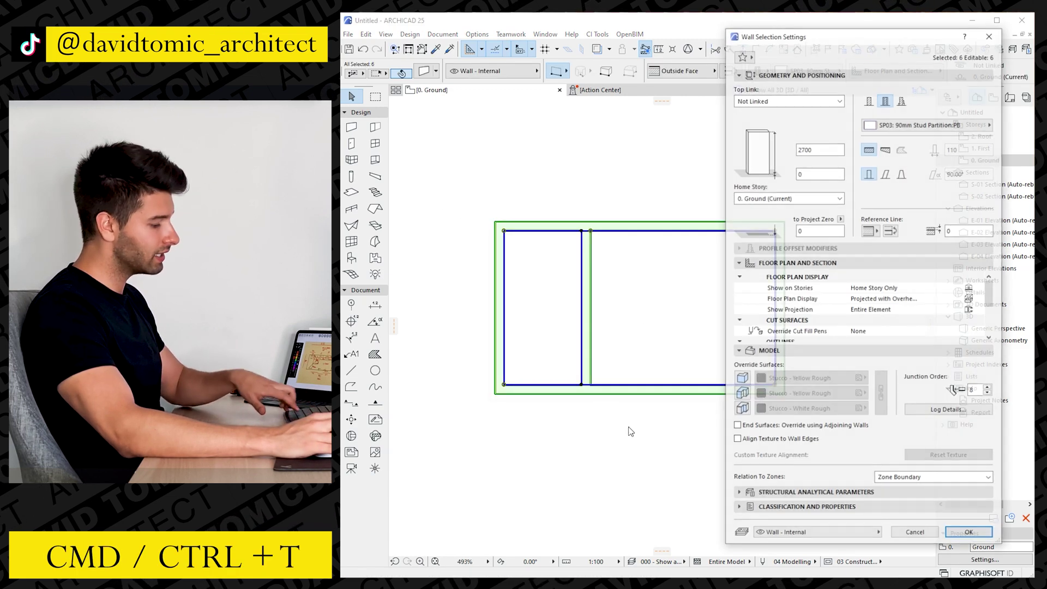
left_click(741, 378)
left_click(807, 379)
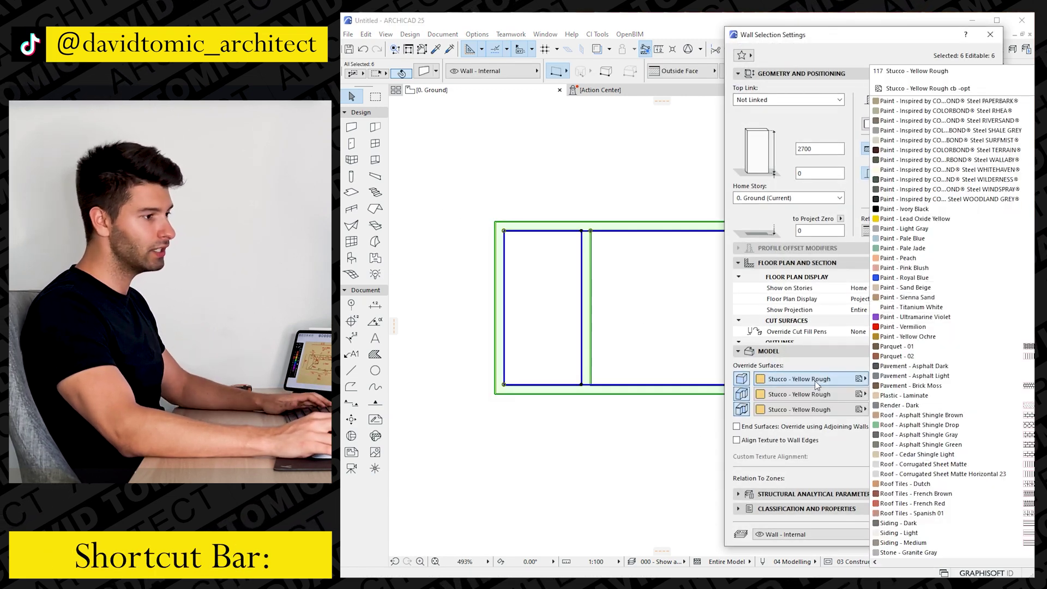
left_click(1033, 273)
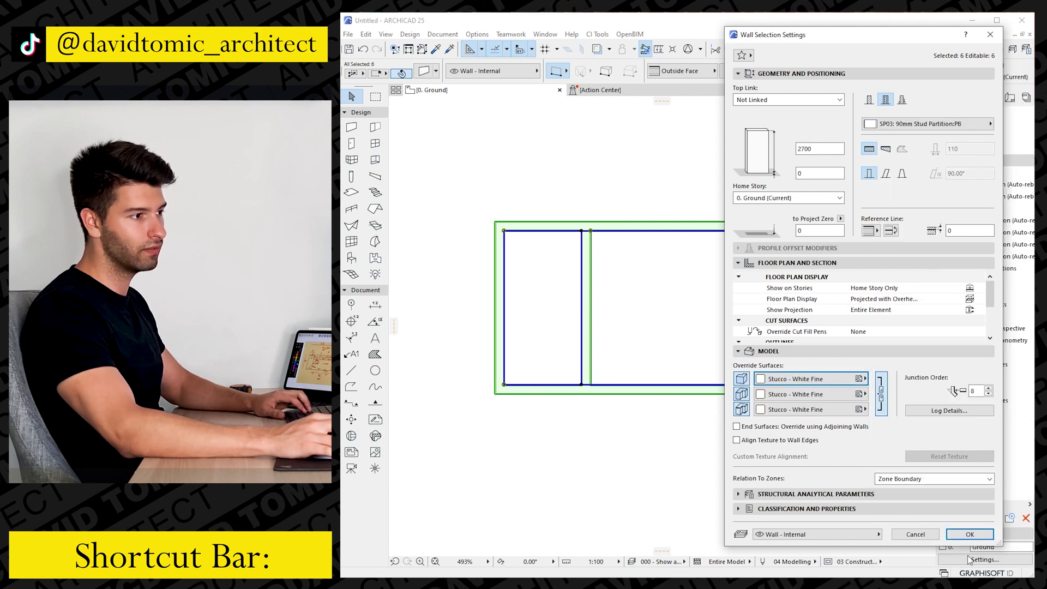
left_click(979, 539)
key("Escape")
key("F3")
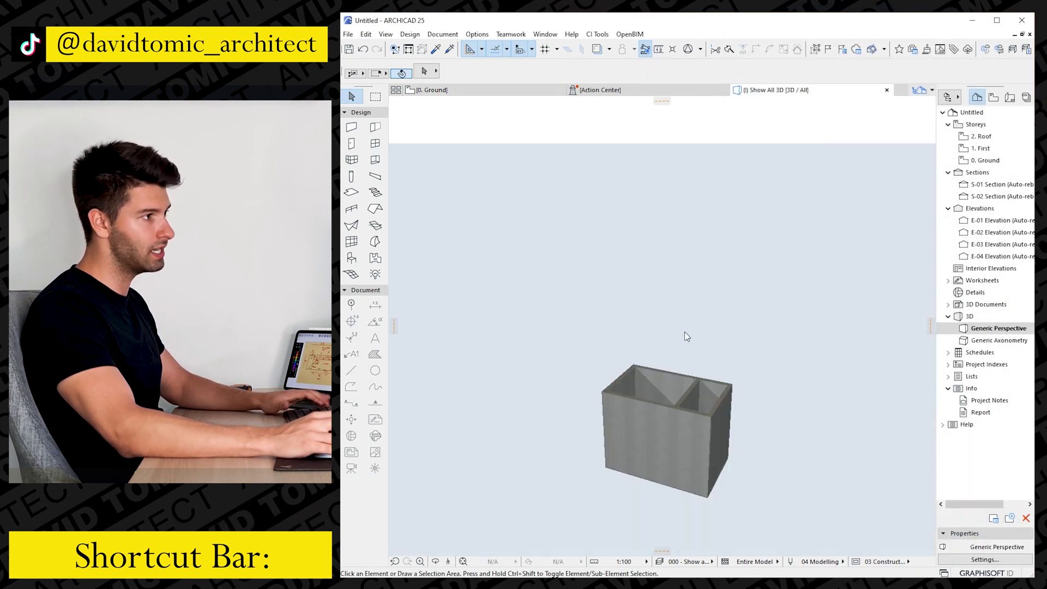
middle_click_drag(730, 448, 520, 323, "shift")
left_click(492, 93)
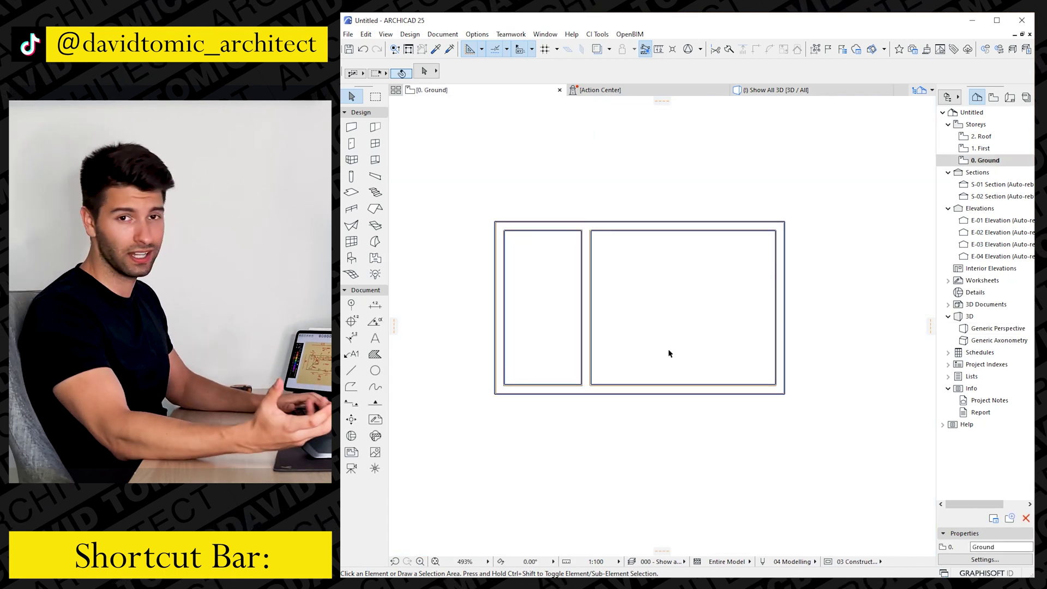
Step: Set the default hinged door to 620 mm wide, keeping the Style 1 leaf
left_click(353, 143)
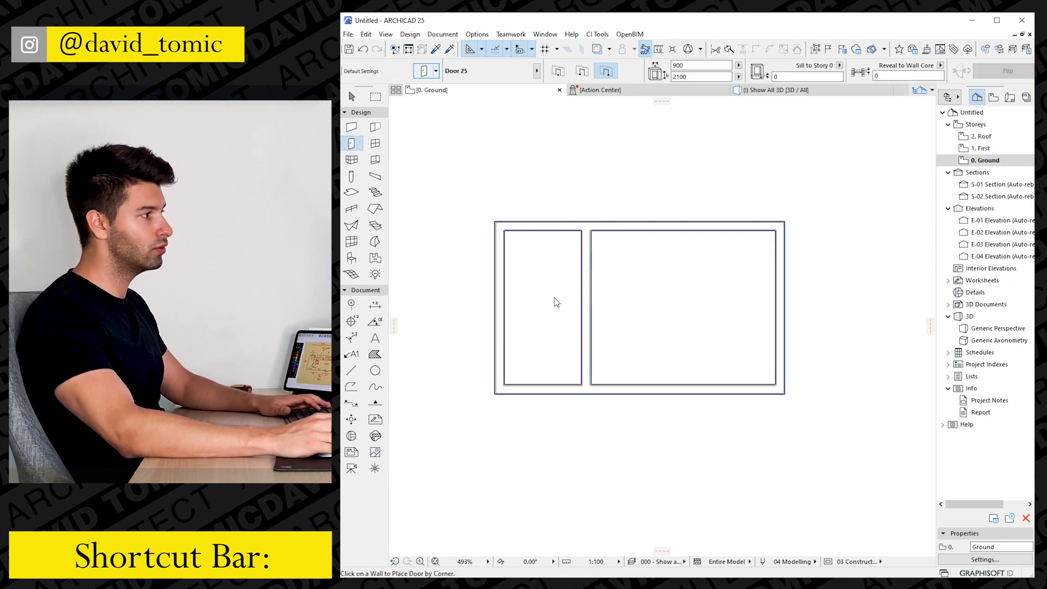
key("ctrl+t")
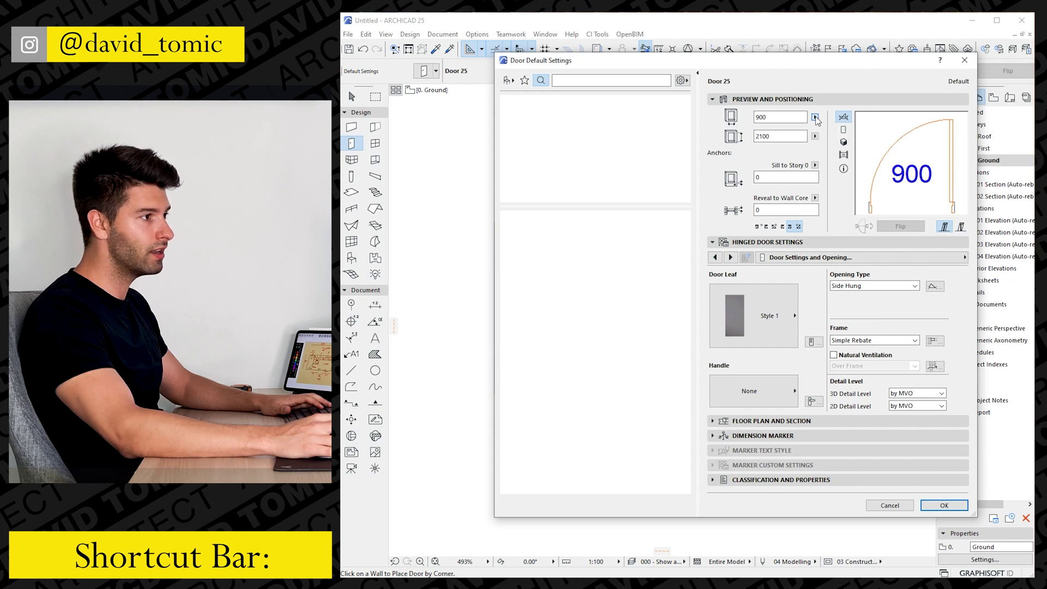
left_click_drag(781, 117, 752, 131)
type("620")
left_click(783, 137)
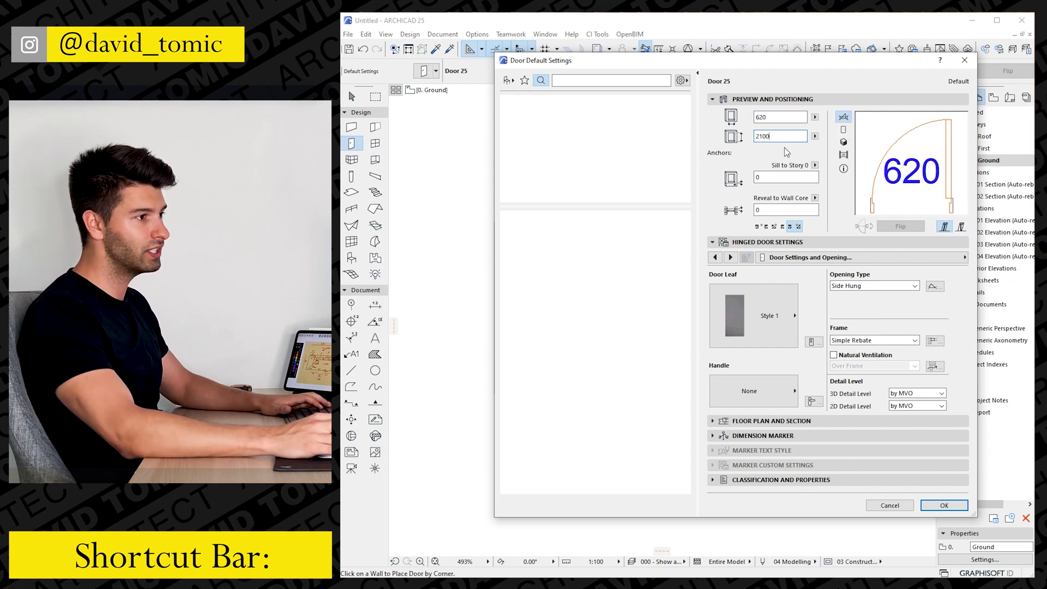
left_click(773, 327)
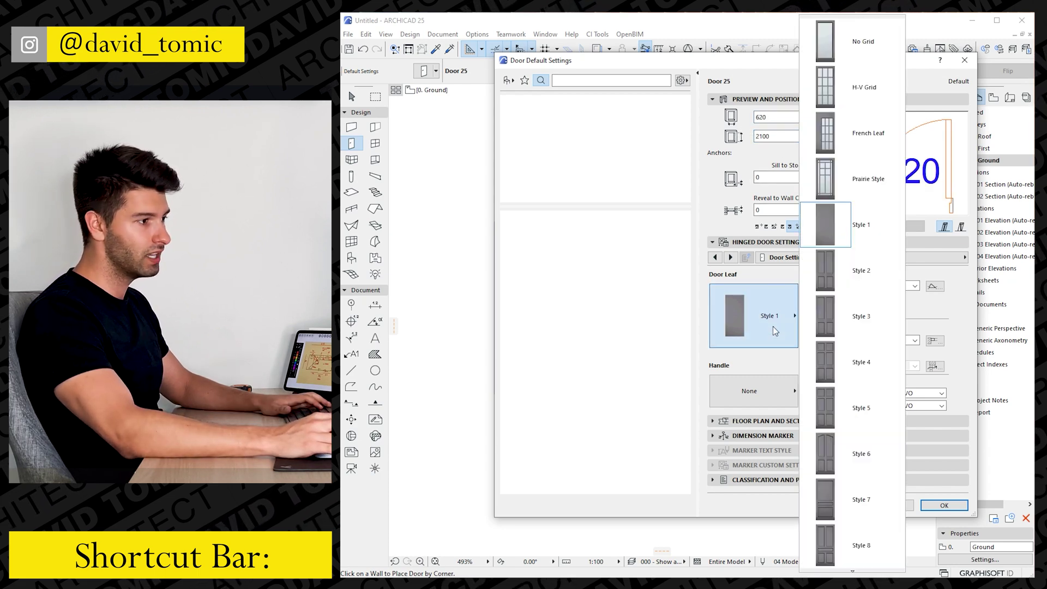
left_click(773, 327)
Step: Override the default door's floor plan symbol pens and set the Symbol Line Pen to 1
left_click(771, 420)
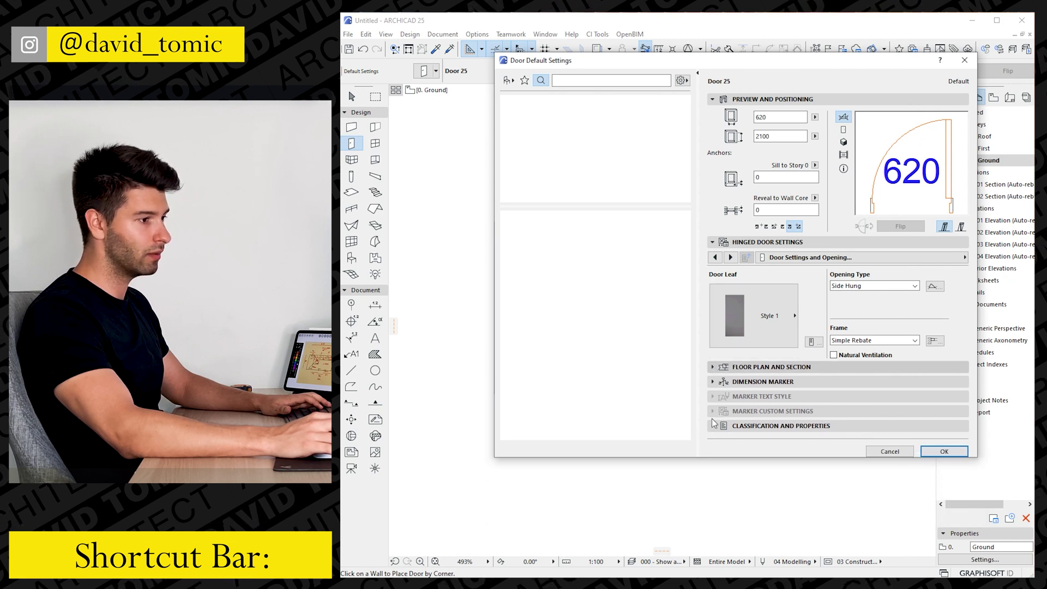
left_click(898, 315)
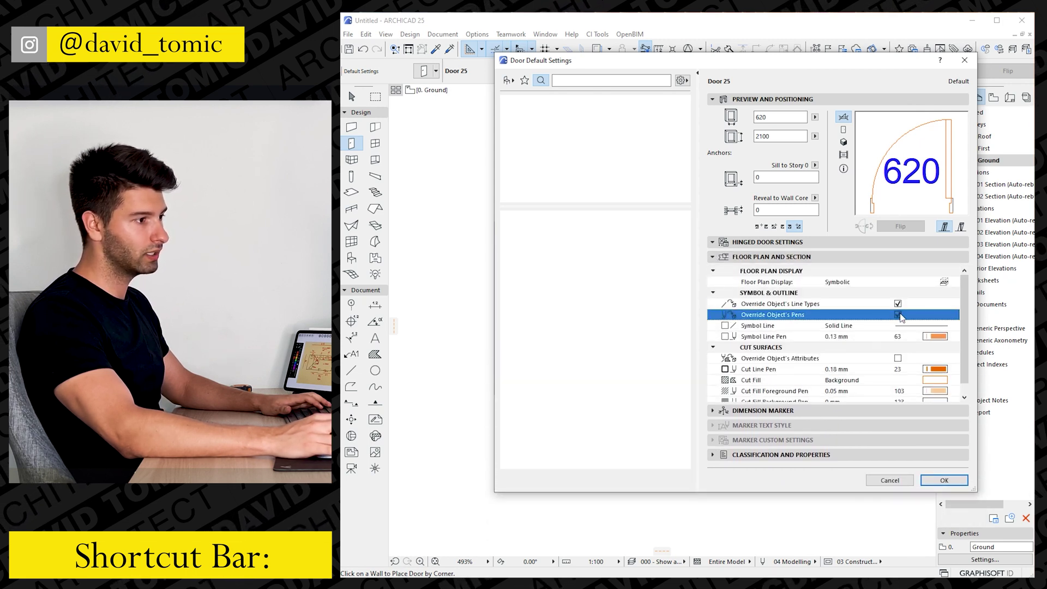
left_click(935, 337)
left_click(964, 337)
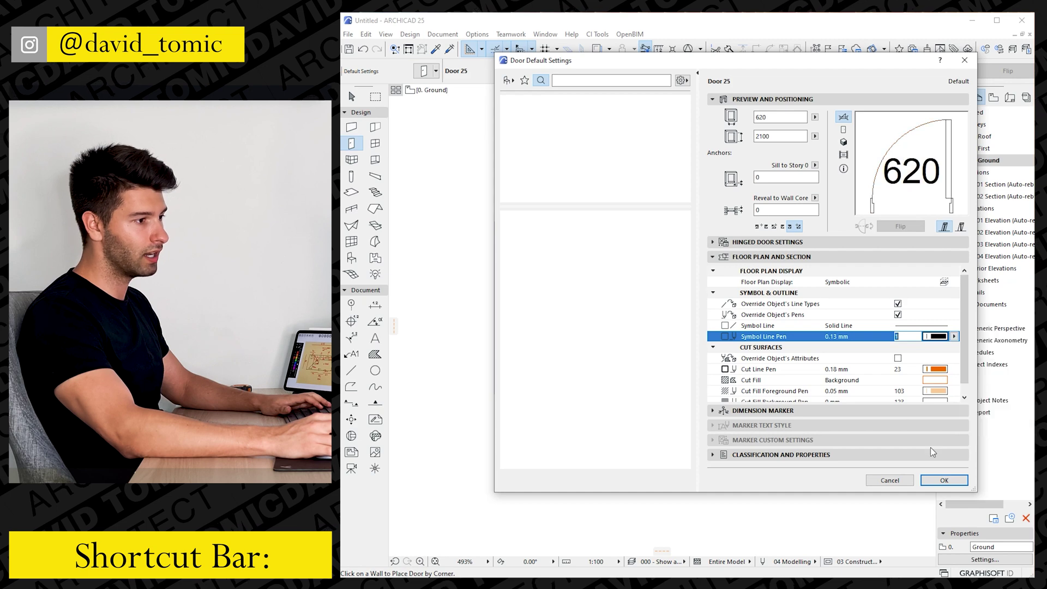
left_click(943, 480)
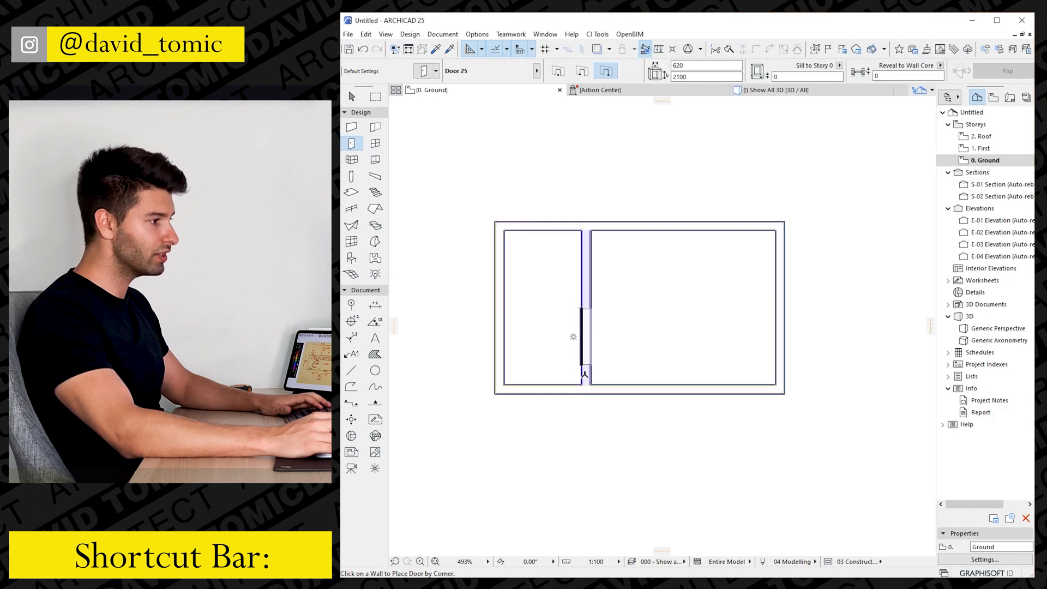
Step: Place a door at the partition's lower end swinging into the small room, and another in the larger room's lower wall opening outward
left_click(573, 357)
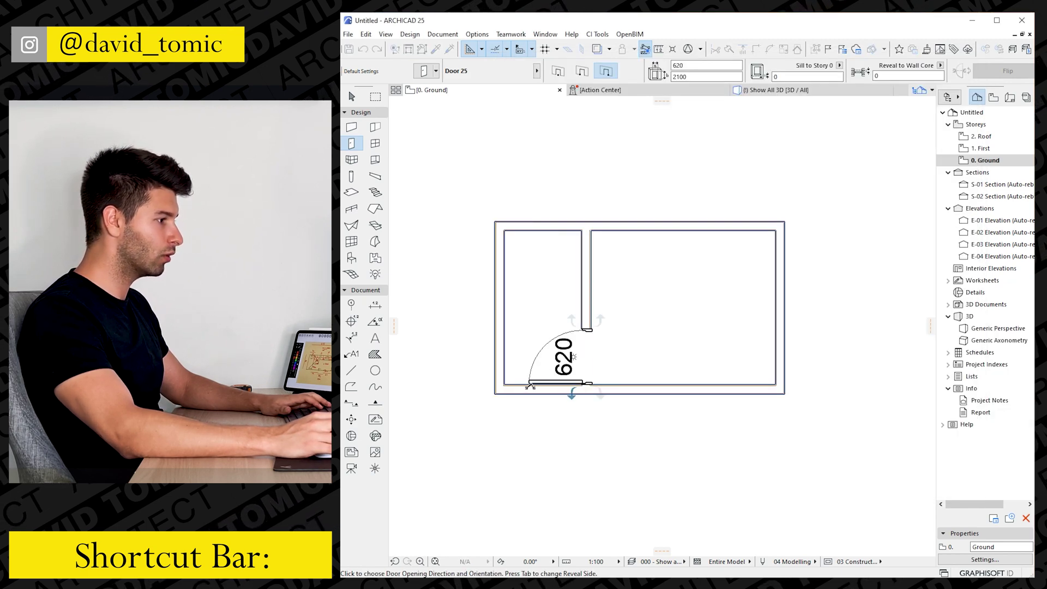
left_click(530, 386)
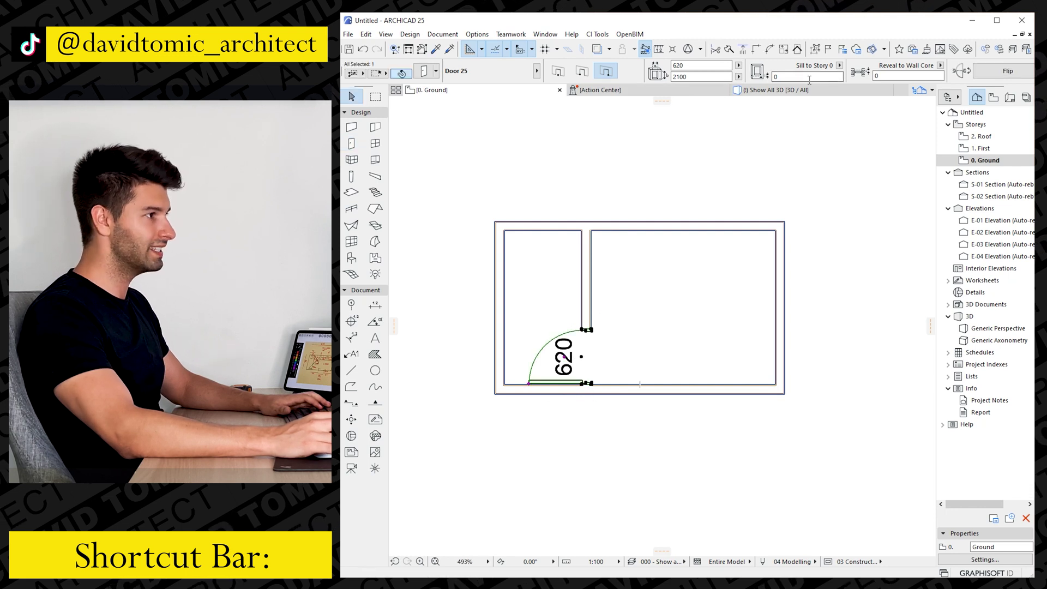
key("Escape")
left_click(531, 384, "alt")
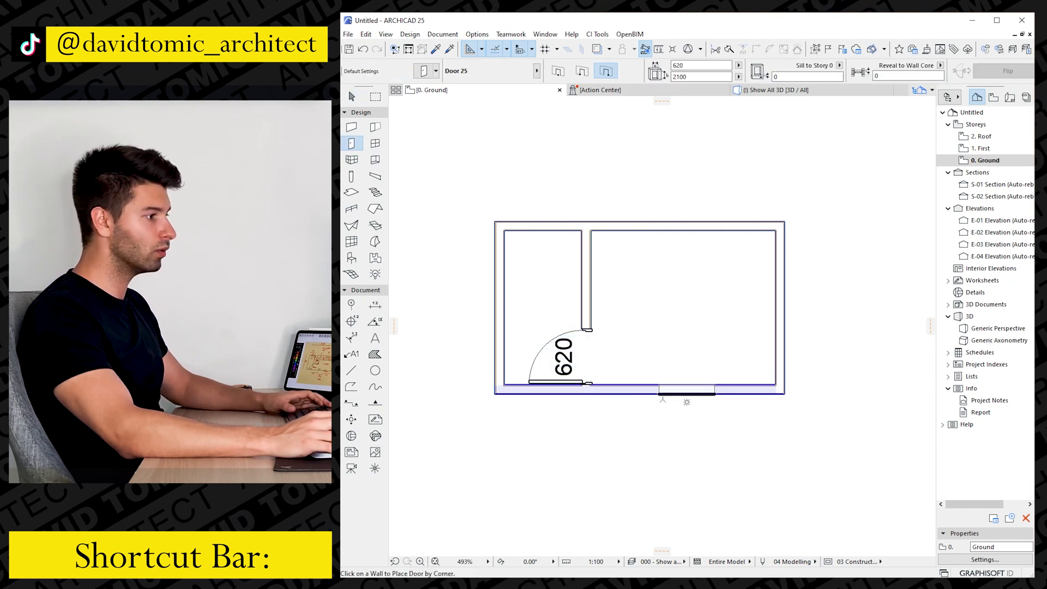
left_click(652, 396)
left_click(595, 446)
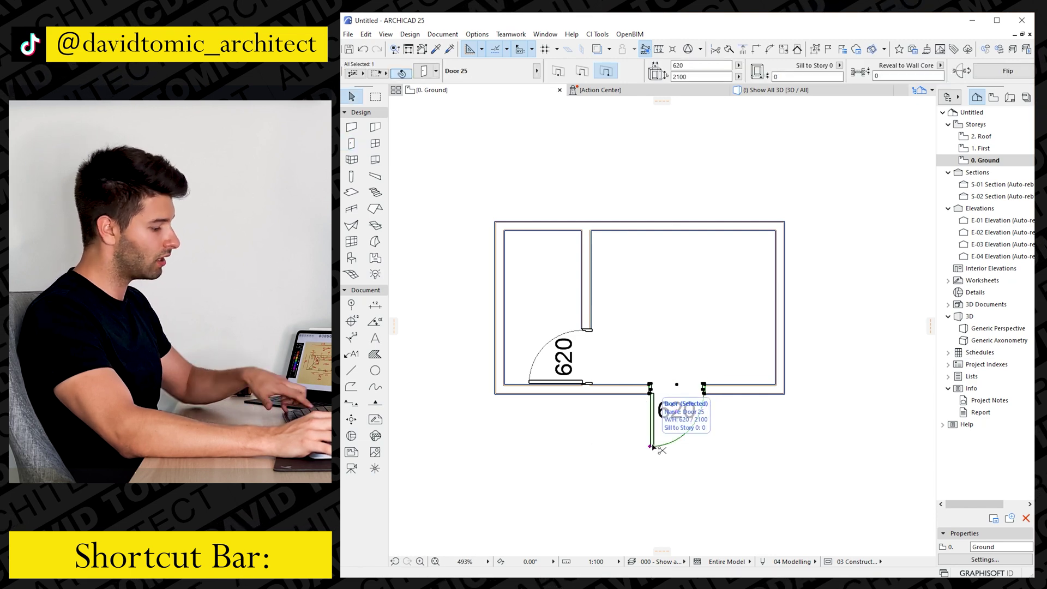
Step: Replace the door in the larger room's lower wall with Pocket Door 25, using the Style 1 leaf
key("ctrl+t")
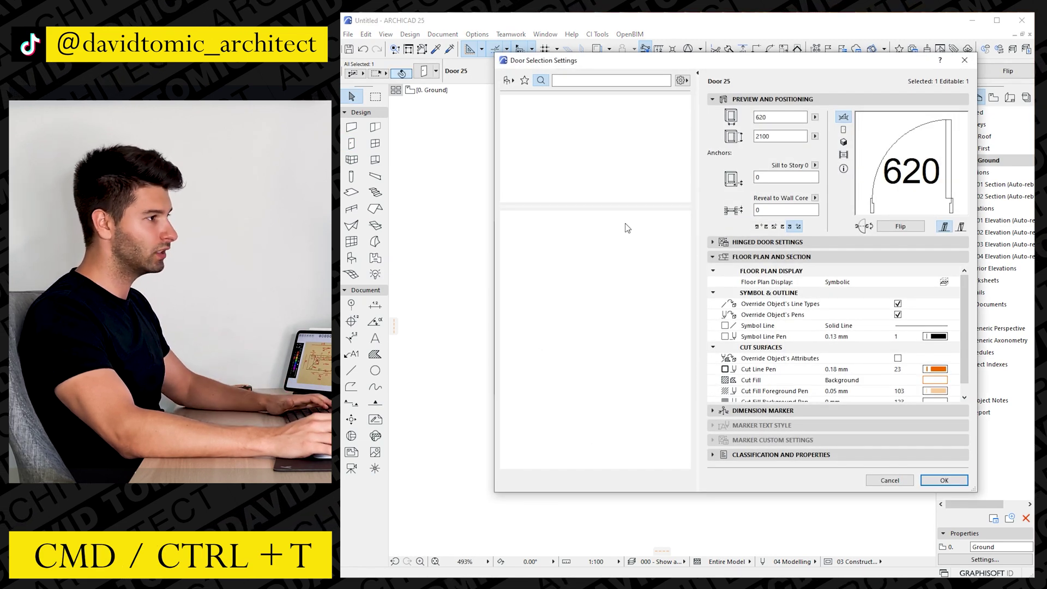
type("pocket")
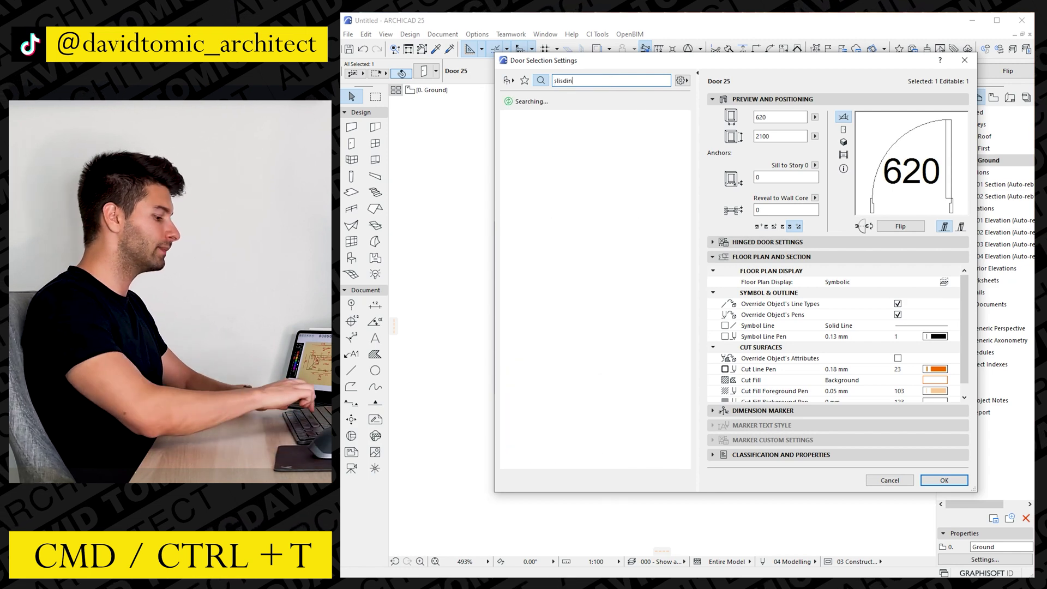
left_click(546, 154)
left_click(545, 152)
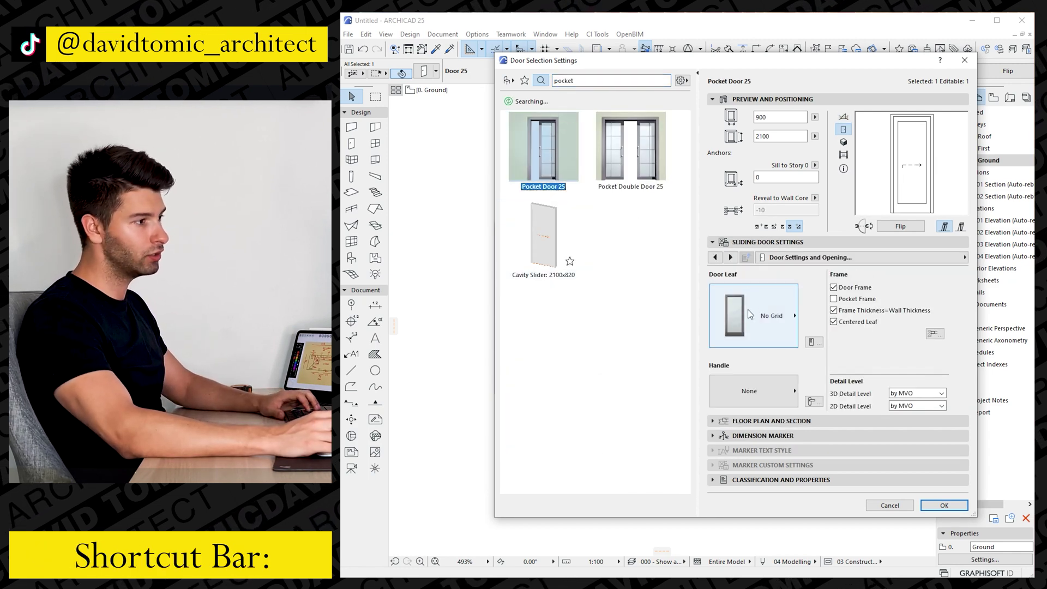
left_click(753, 316)
left_click(852, 225)
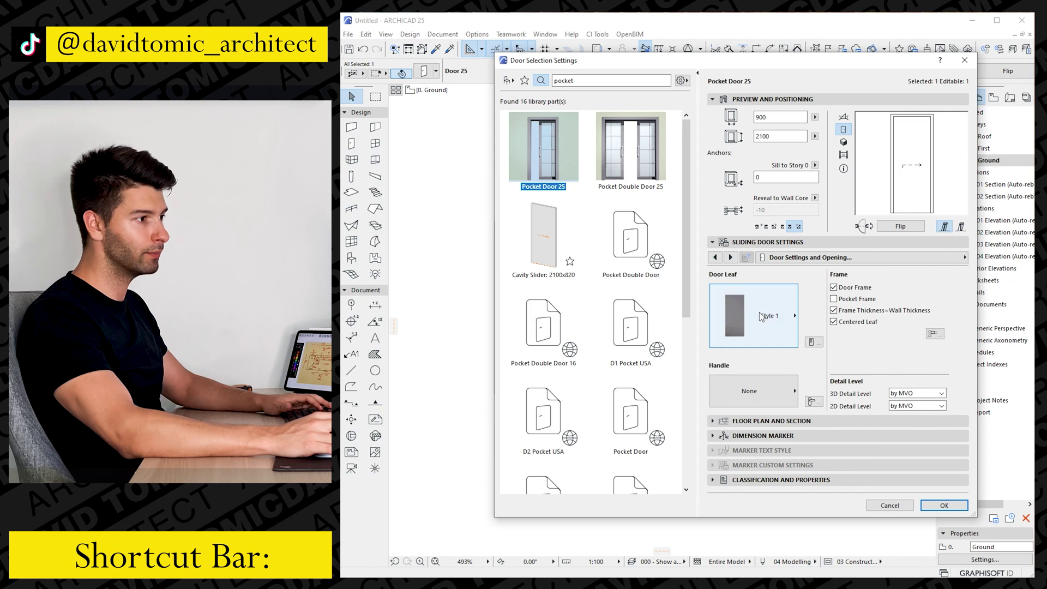
Step: Set the pocket door's nominal wallhole width to 820 mm
left_click(810, 257)
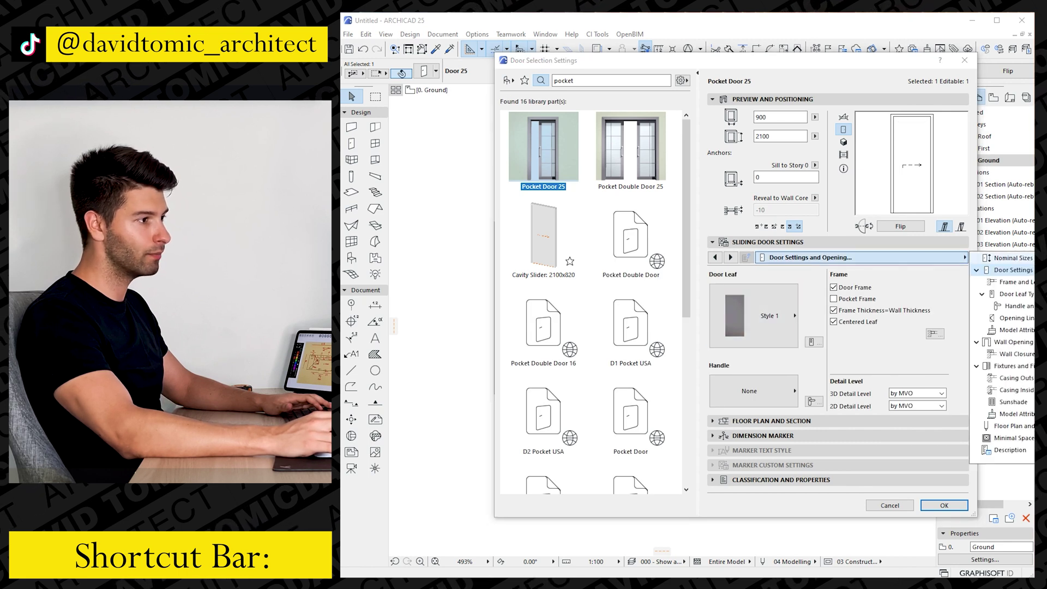
left_click(1025, 258)
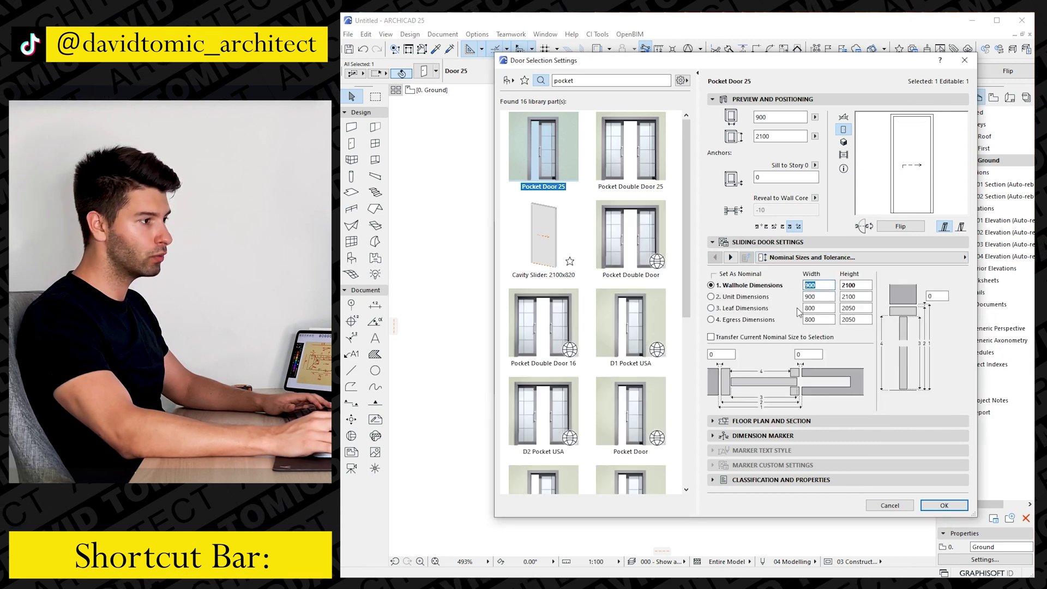
left_click(823, 309)
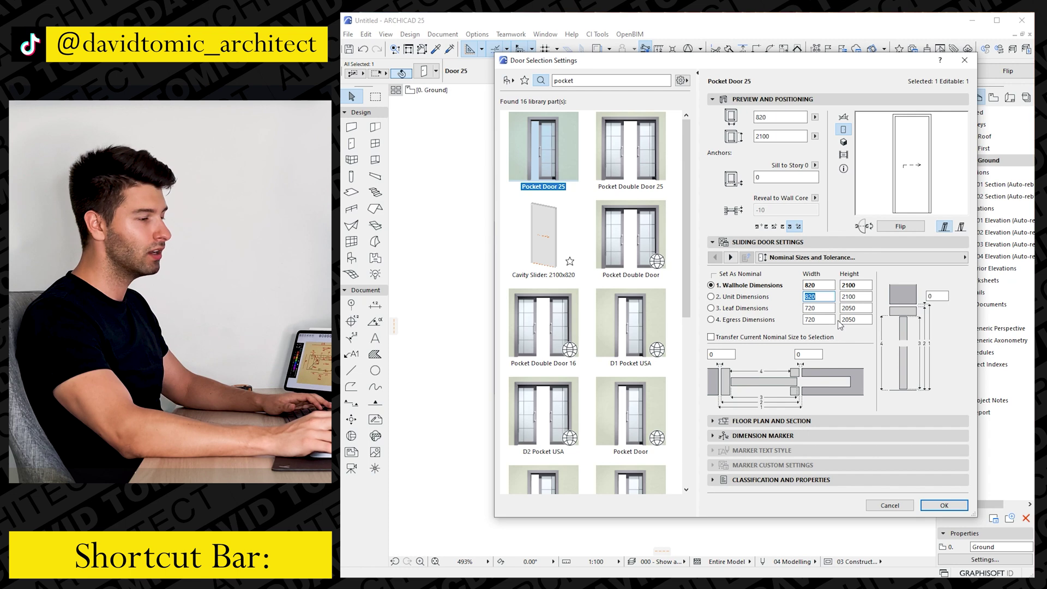
left_click(943, 505)
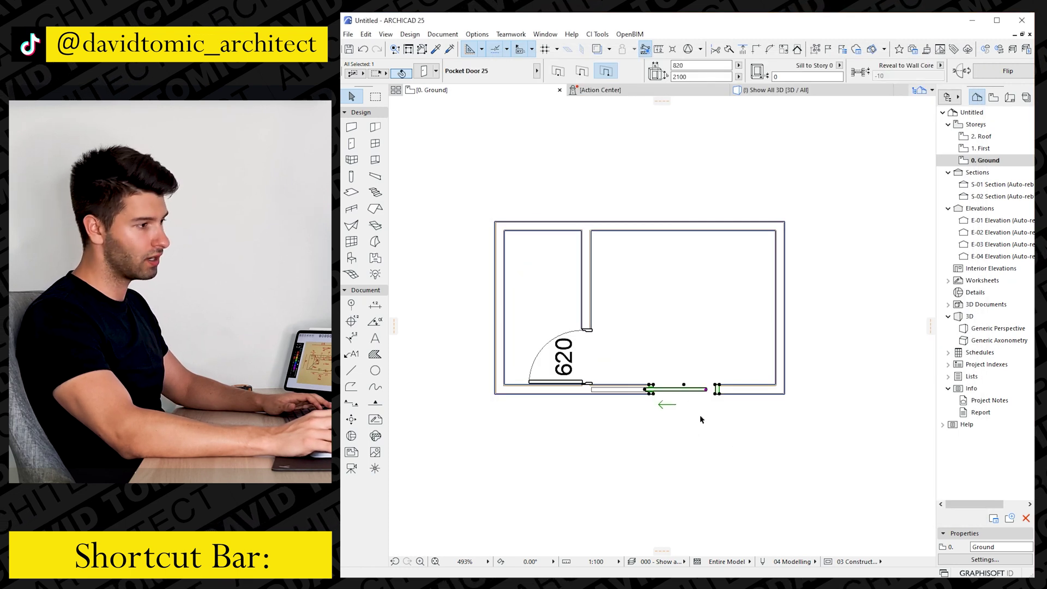
Step: Suspend groups and move the larger room's right end wall outward to lengthen the room
scroll(704, 406, "up", 2)
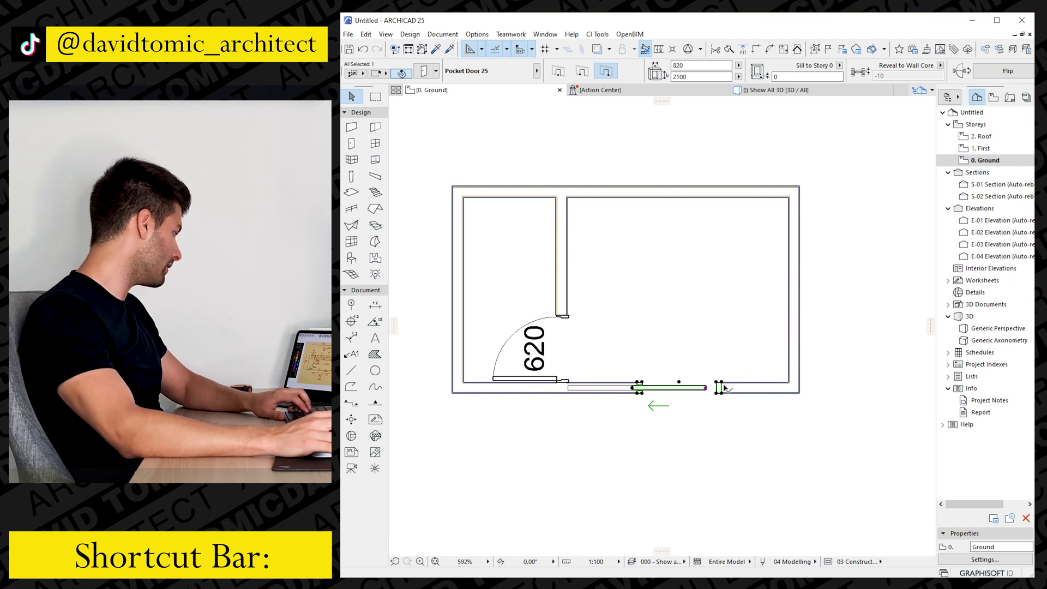
left_click(789, 290)
scroll(776, 287, "down", 3)
key("Escape")
key("alt+g")
key("alt+g")
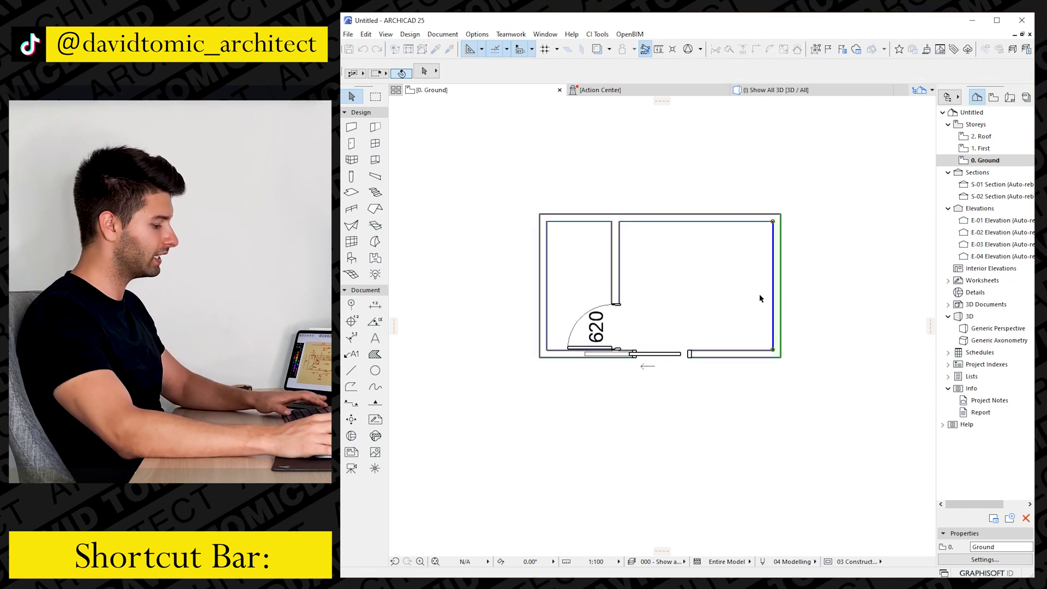
left_click(773, 223)
left_click(772, 221)
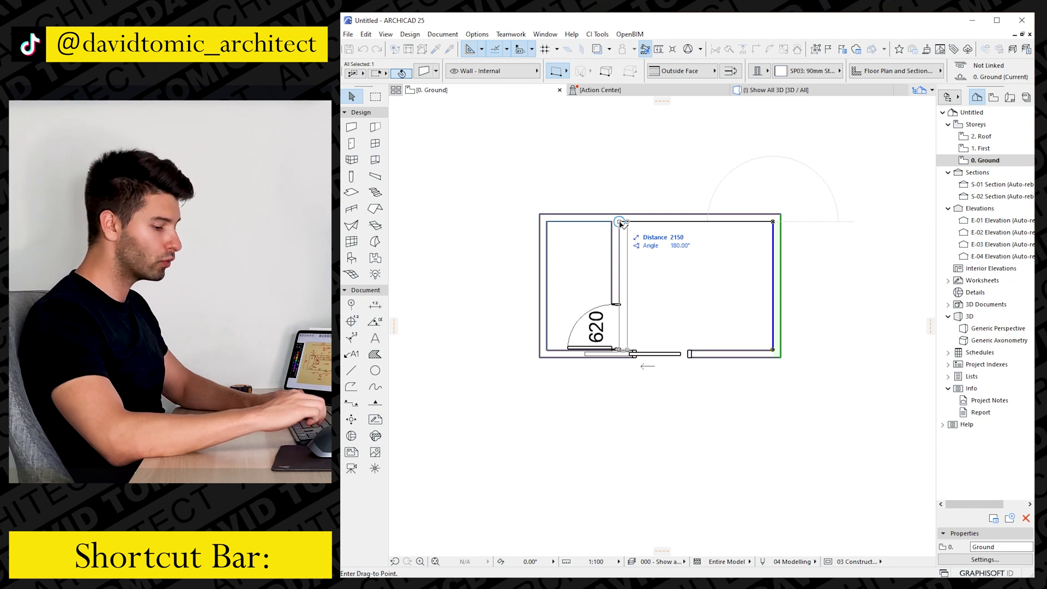
type("0-")
key("Return")
key("Escape")
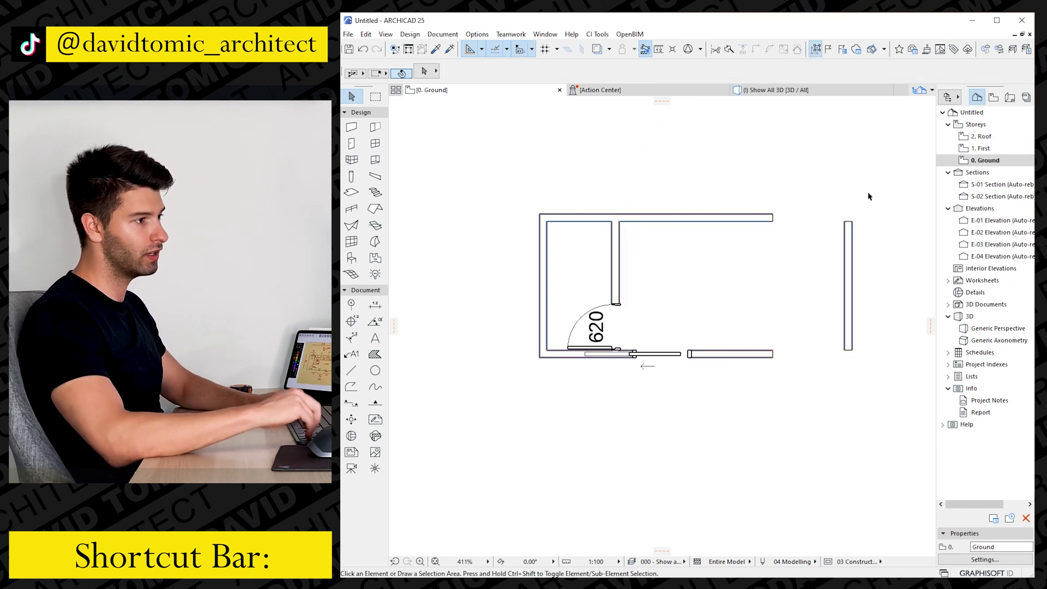
Step: Intersect the moved end wall with the upper and lower walls to close both corners
left_click_drag(869, 192, 753, 434)
key("ctrl+i")
key("Escape")
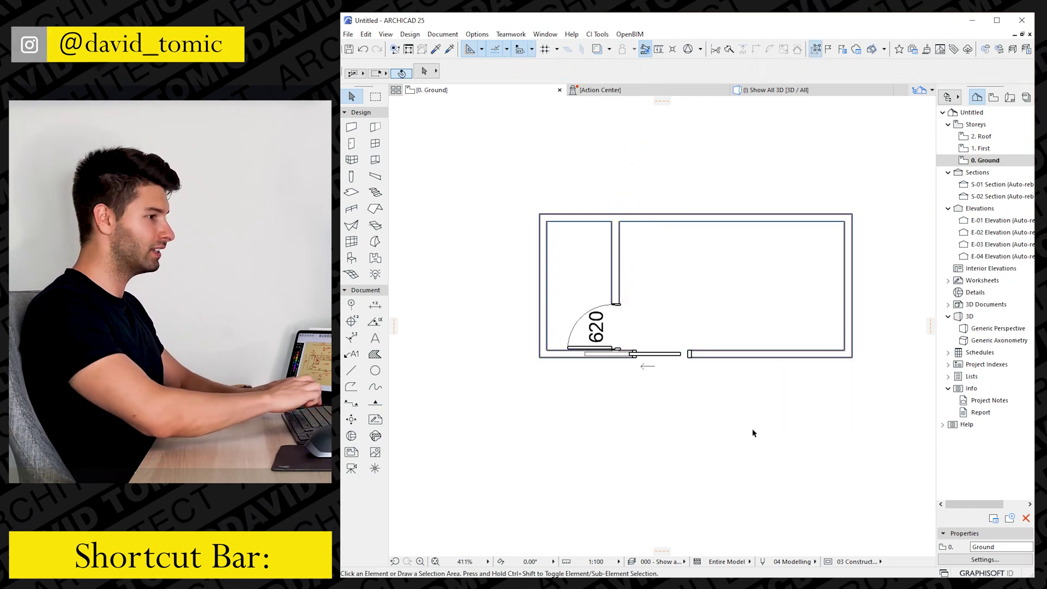
Step: Move the pocket door along the lower wall toward the extended end of the larger room
left_click(692, 355)
left_click_drag(690, 355, 826, 351)
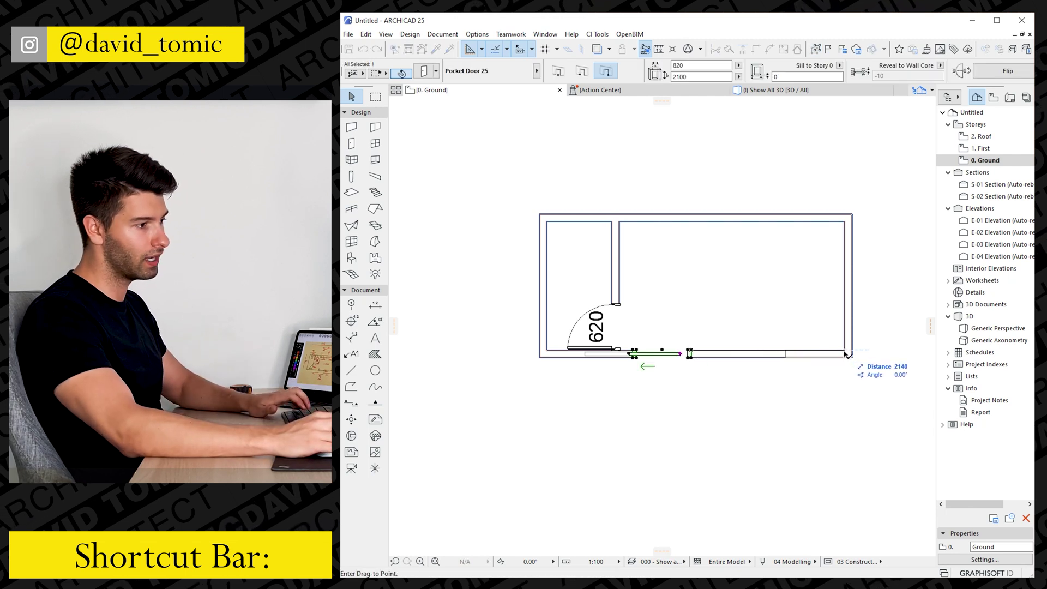
type("1140")
key("Return")
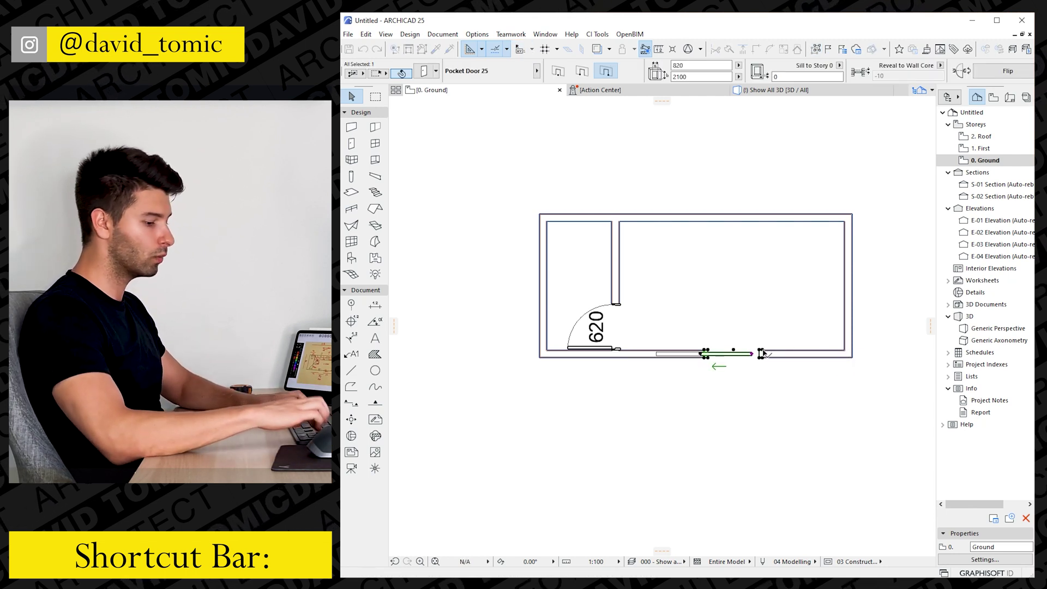
key("Escape")
Step: Search the window library for "sliding" and make 2-Sash Sliding Window 25 with Single Sliding opening the default window
middle_click_drag(703, 386, 654, 381)
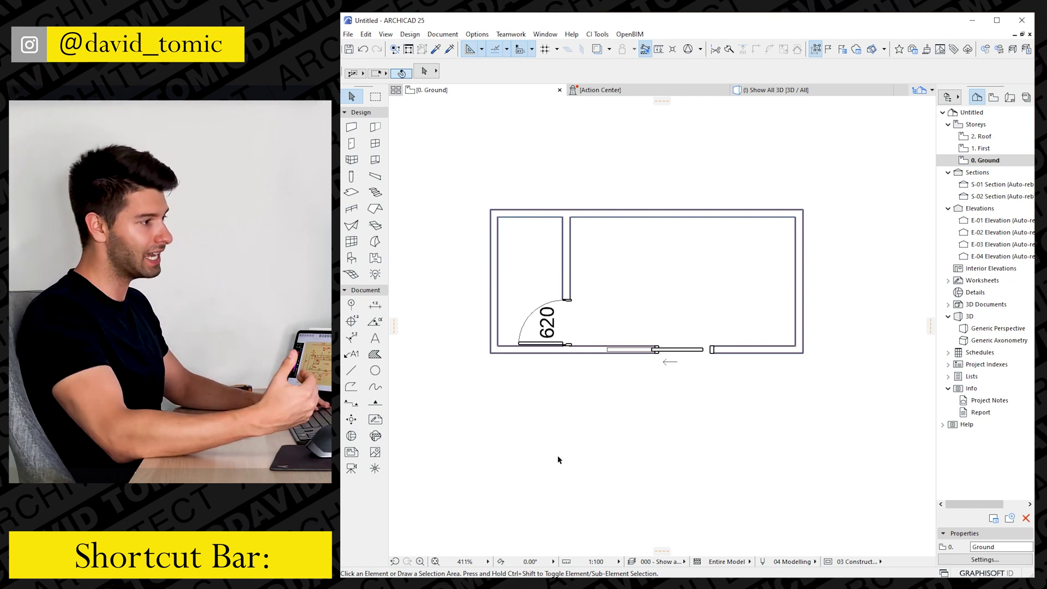
scroll(515, 245, "up", 1)
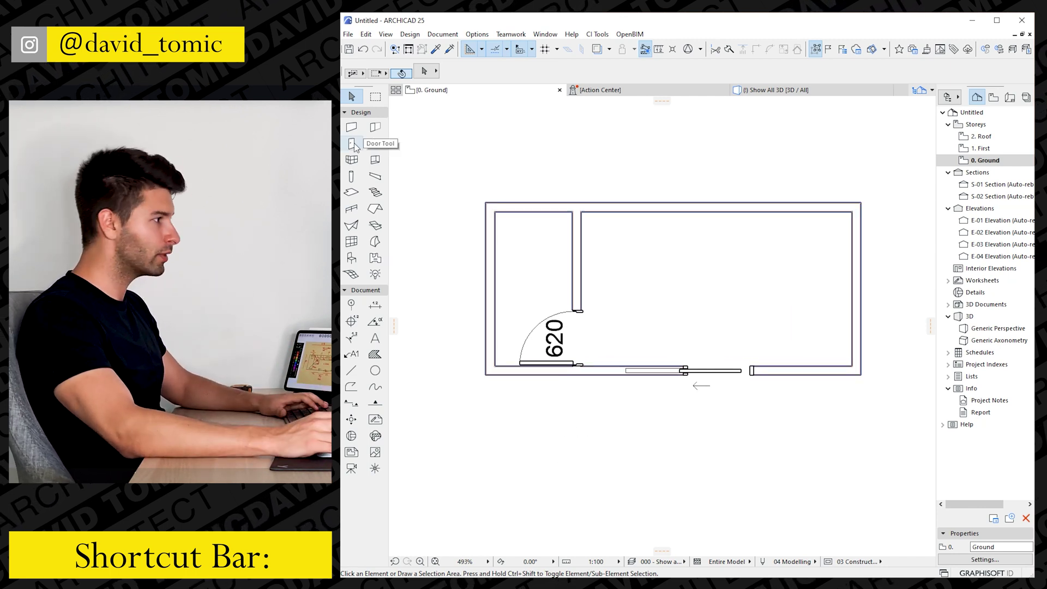
left_click(375, 143)
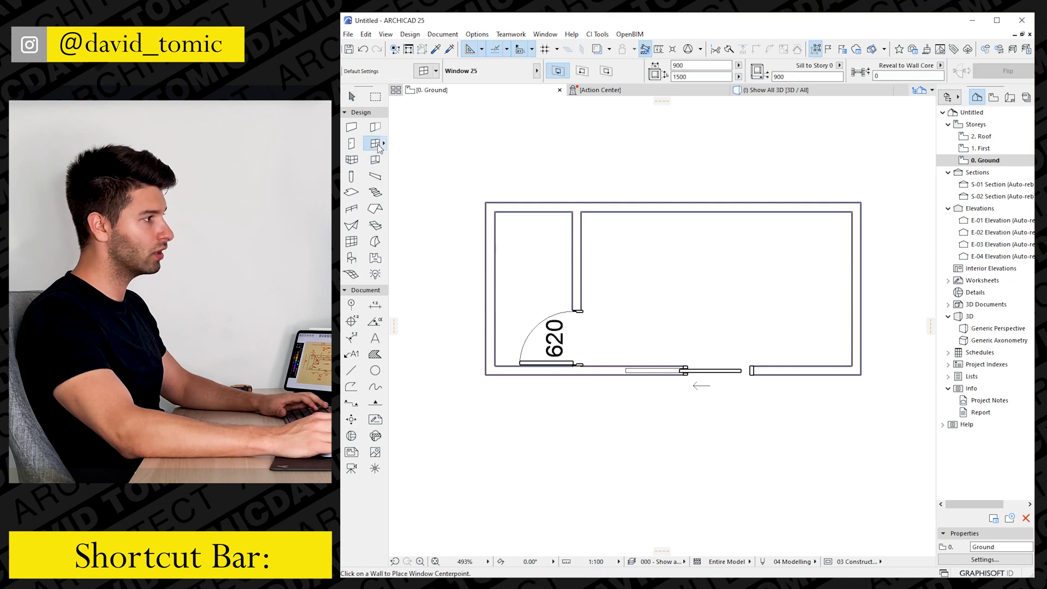
key("ctrl+t")
left_click(489, 94)
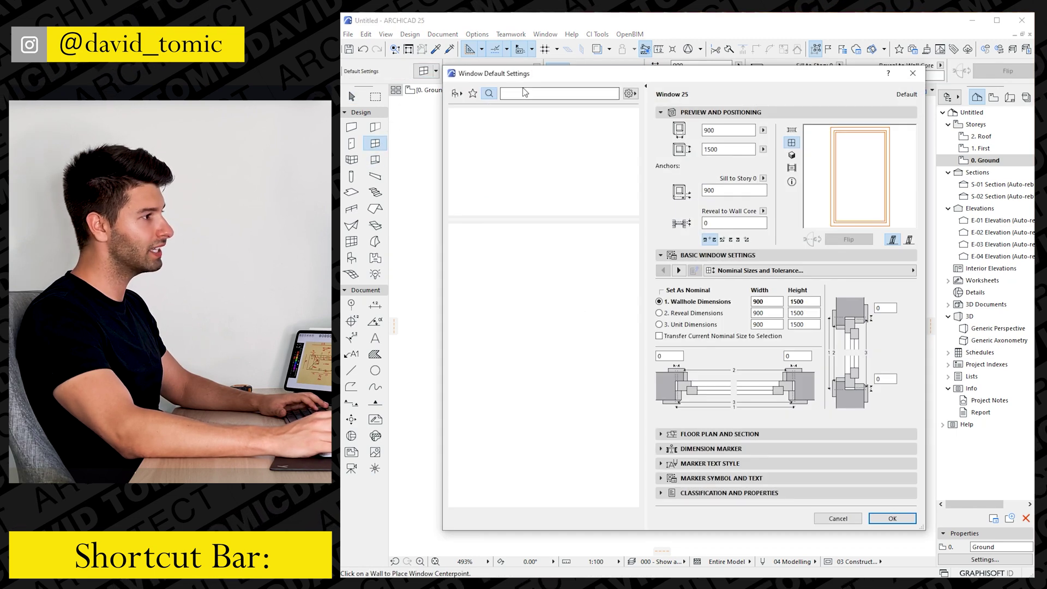
type("sliding")
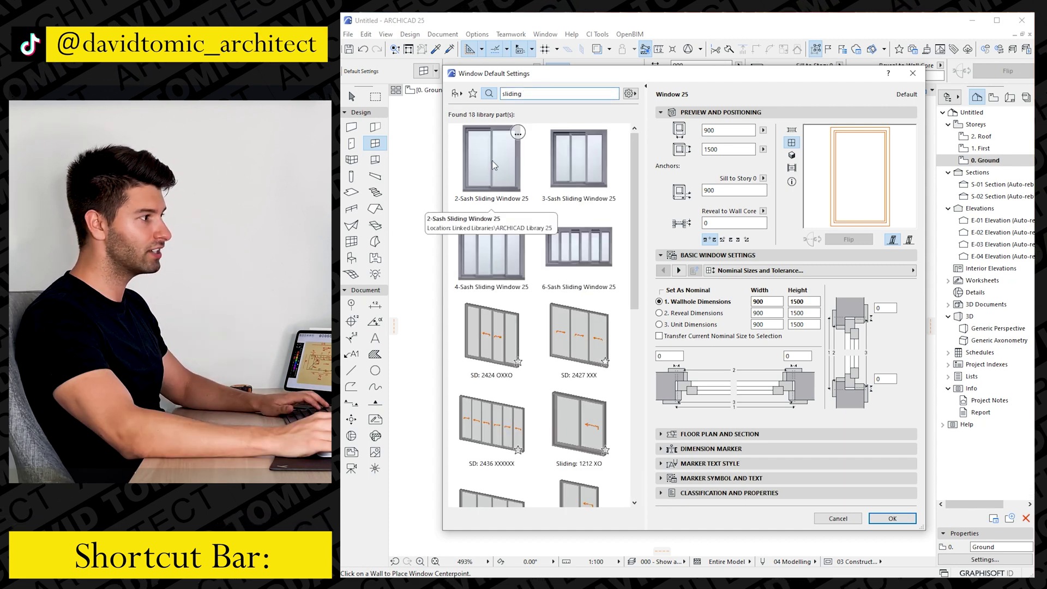
left_click(492, 162)
left_click(839, 331)
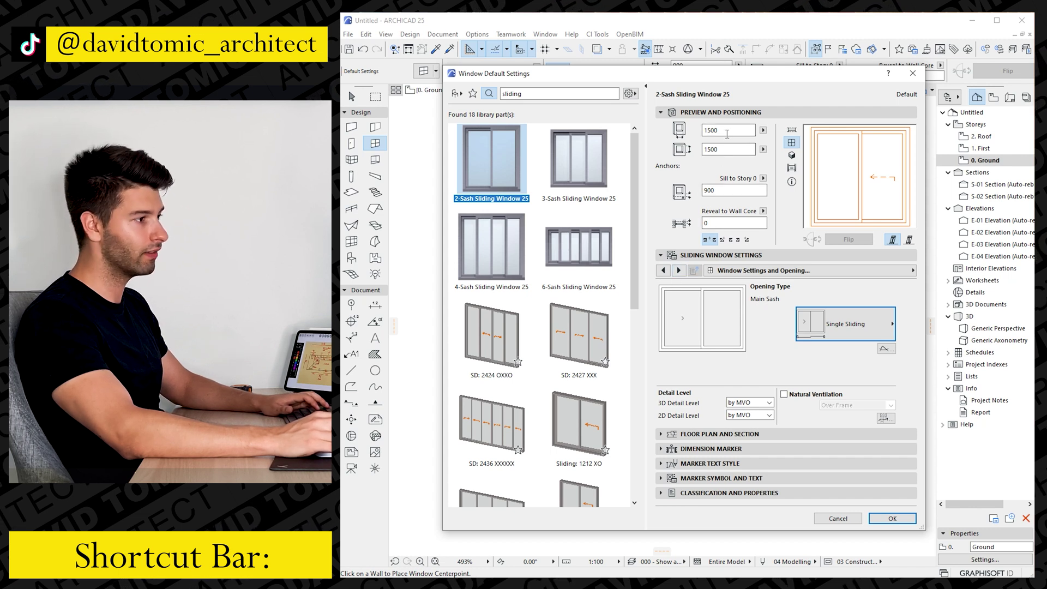
Step: Set the default sliding window's width to 970 mm and height to 540 mm
type("970")
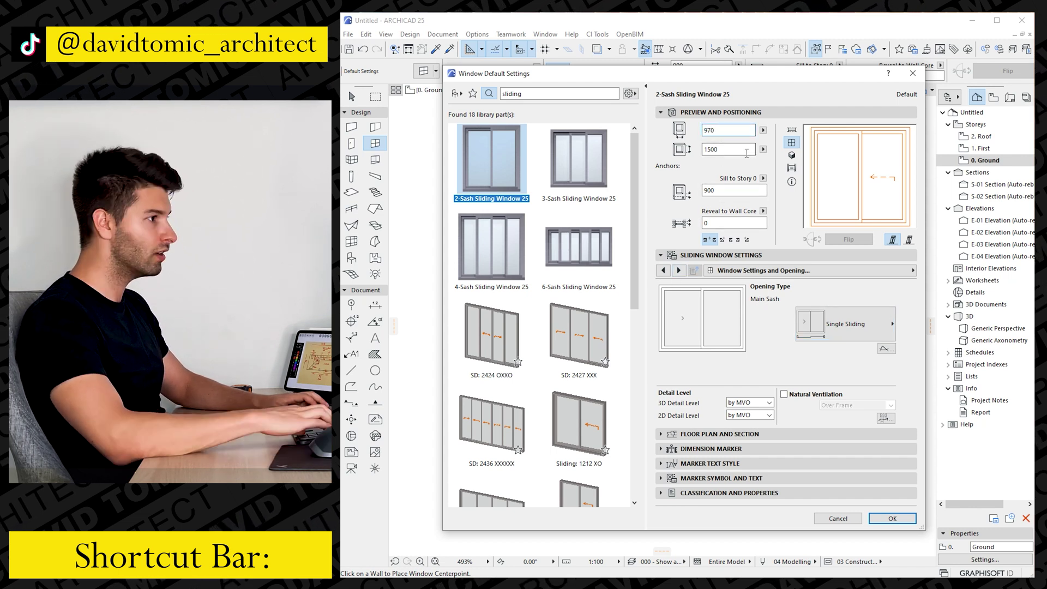
key("Tab")
type("540")
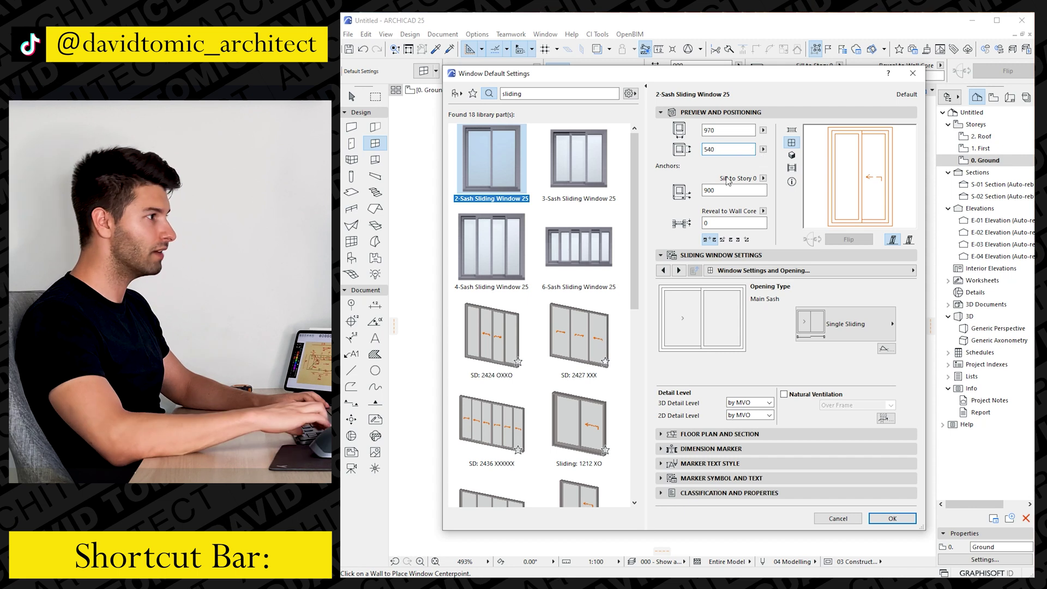
Step: Set the default sliding window's sill height to 1540 mm and its symbol line pen to 1
key("Tab")
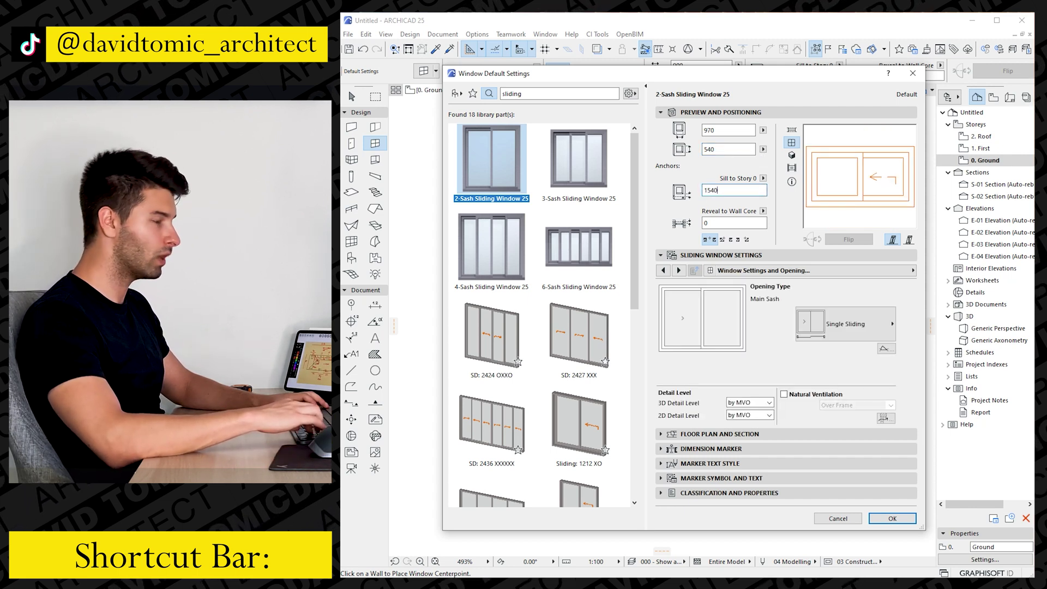
left_click(670, 434)
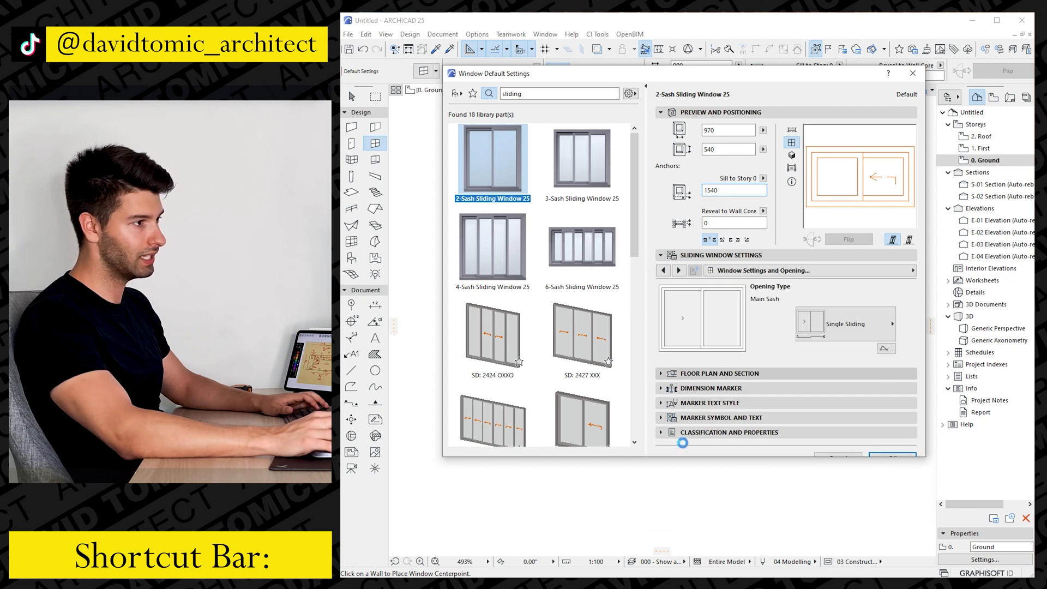
left_click(854, 327)
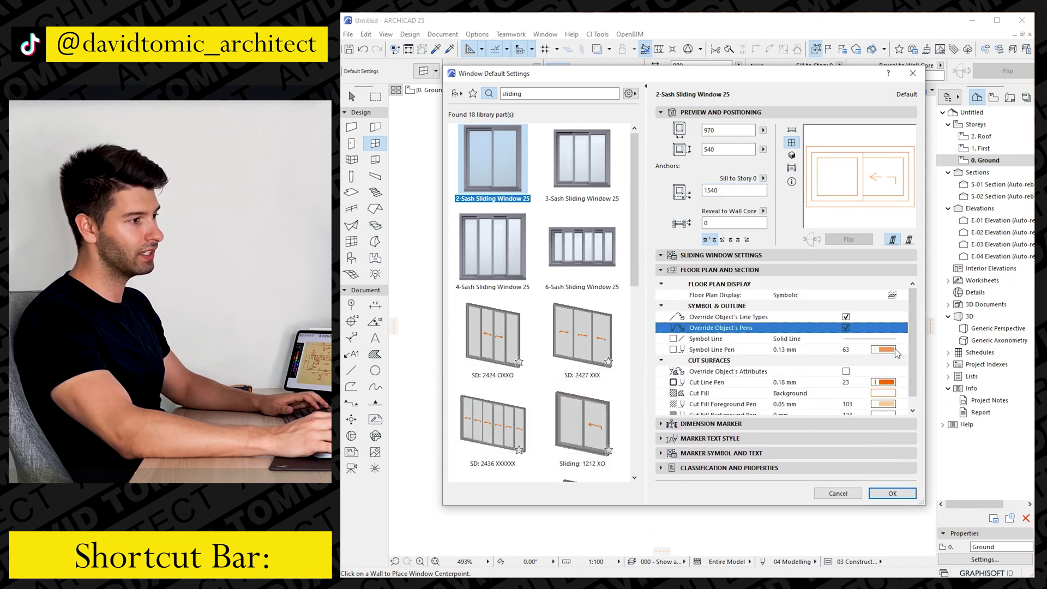
left_click(894, 349)
left_click(909, 349)
left_click(891, 493)
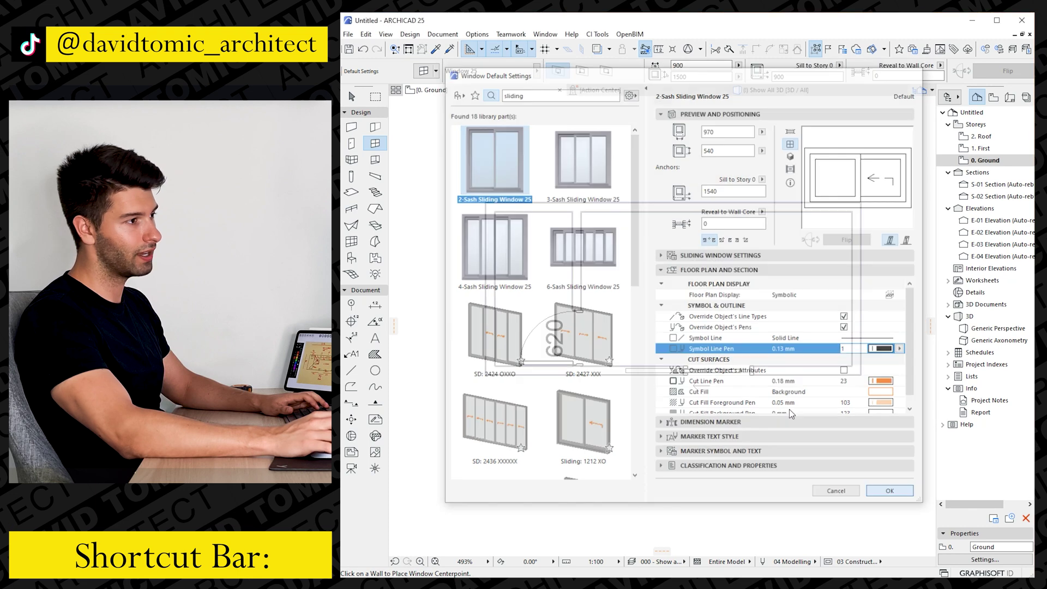
Step: Place the sliding window midway along the larger room's outer end wall and set its opening direction
left_click(844, 289)
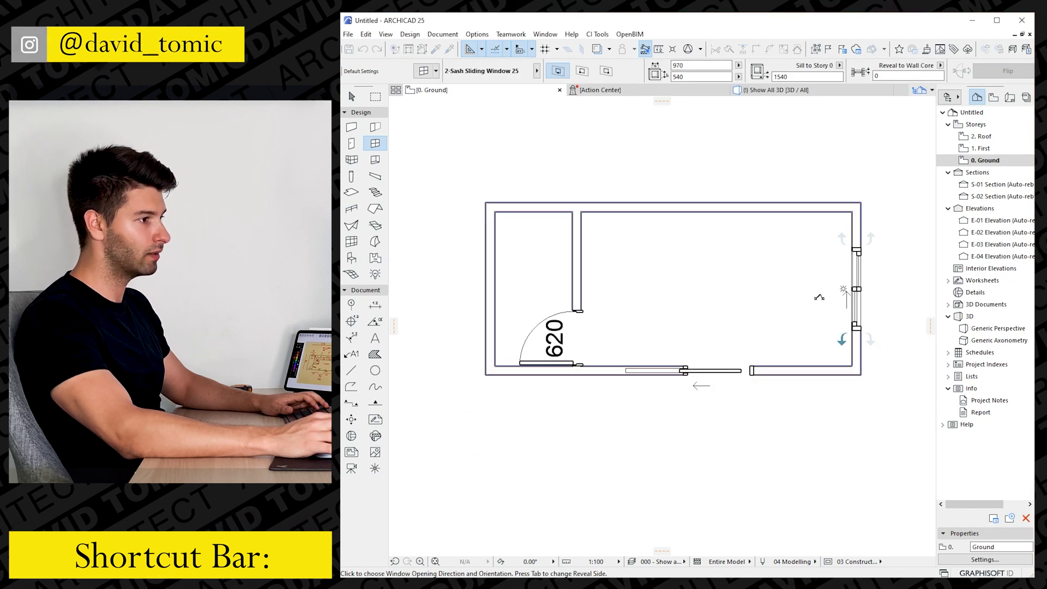
left_click(819, 304)
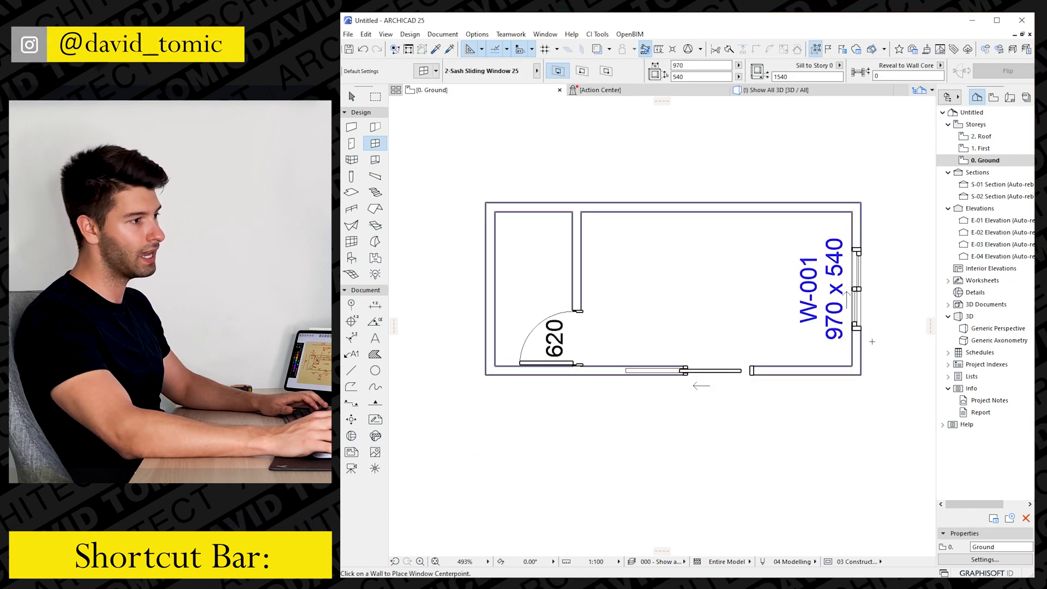
key("Escape")
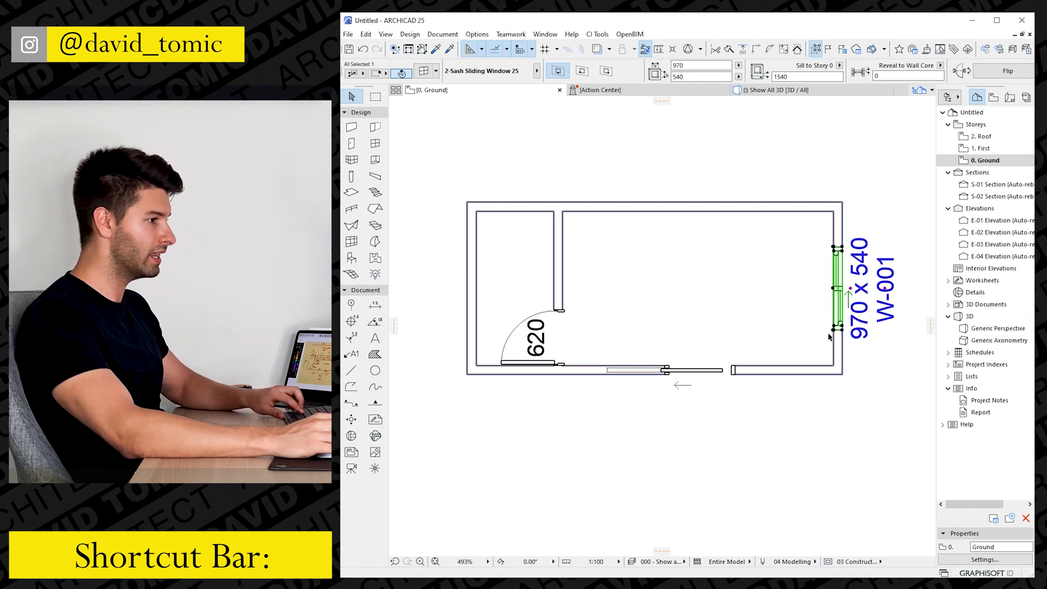
Step: In the 3D view, set the pocket door's model surfaces to Paint - Titanium White
key("F3")
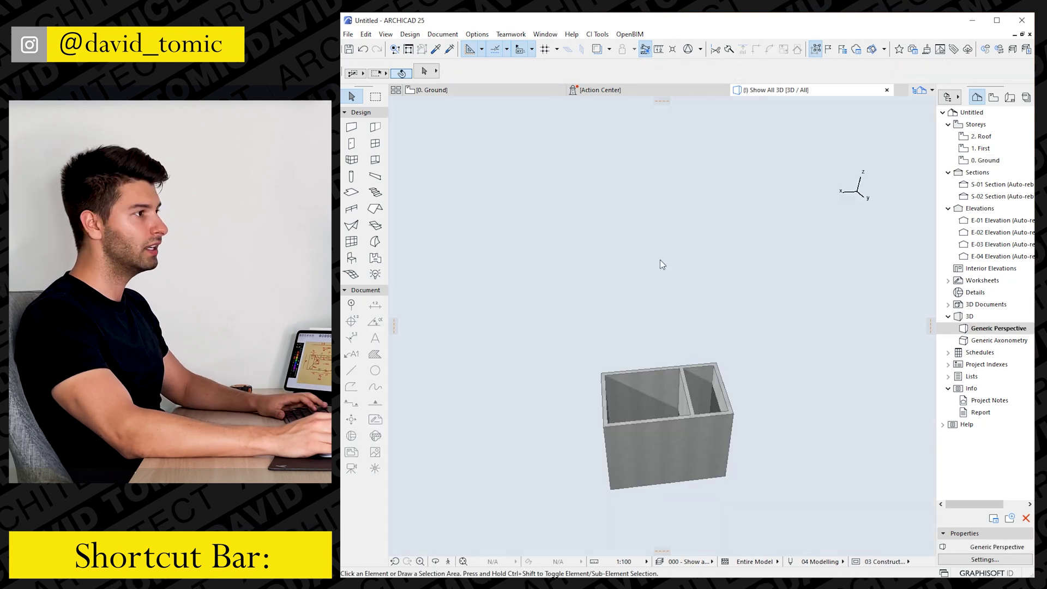
middle_click_drag(661, 372, 551, 386, "shift")
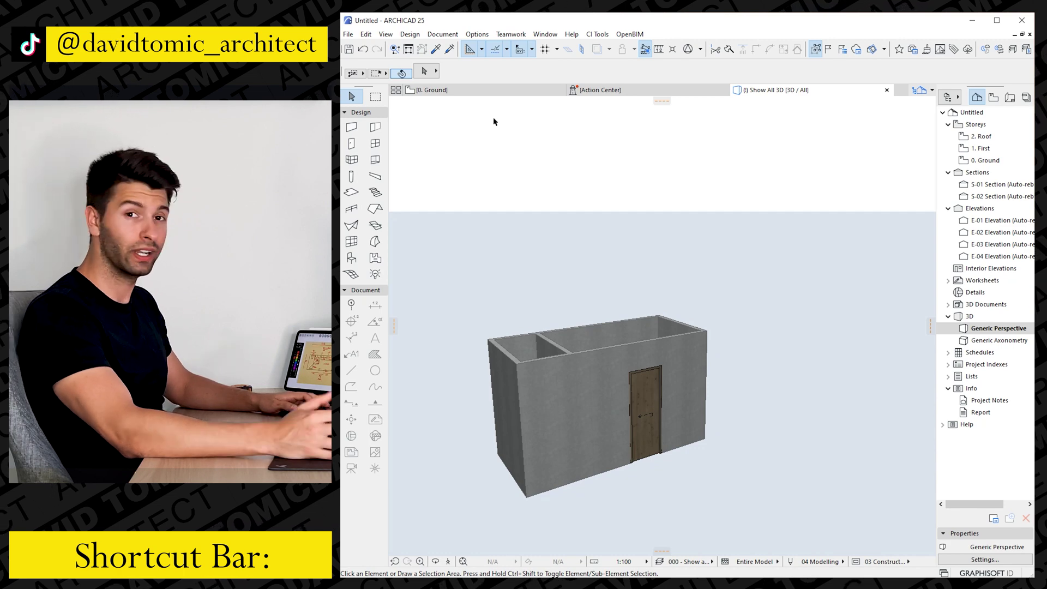
middle_click_drag(517, 249, 668, 367, "shift")
left_click(669, 373)
key("ctrl+t")
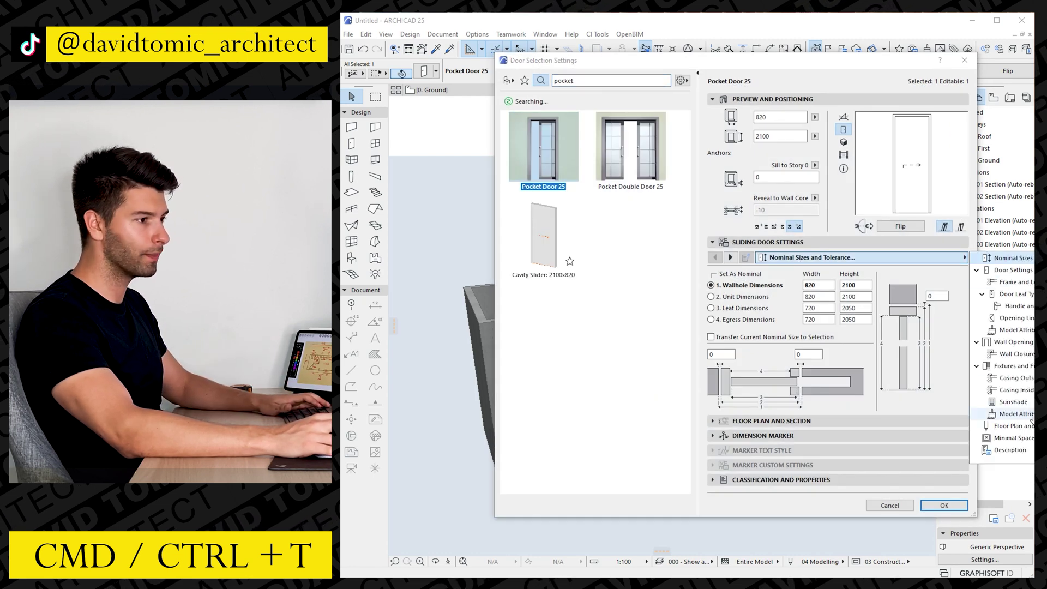
left_click(981, 330)
left_click(952, 349)
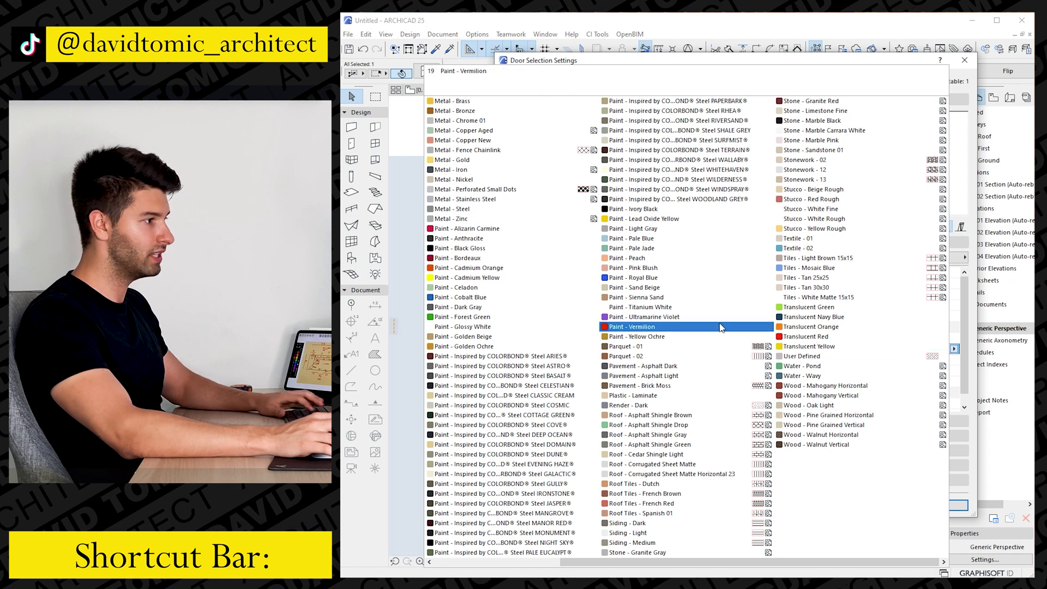
left_click(635, 307)
left_click(954, 361)
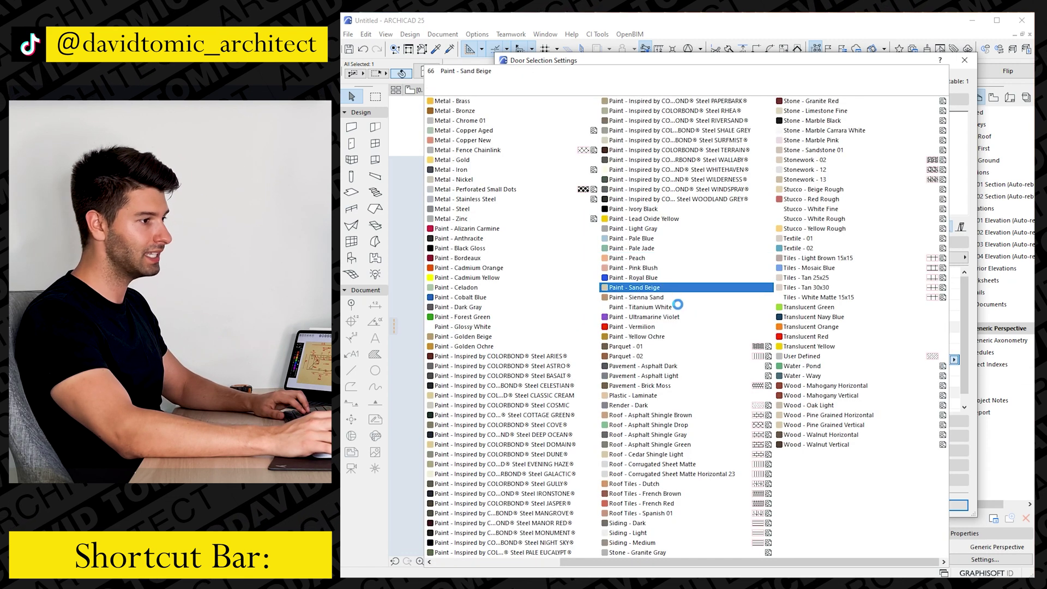
left_click(671, 307)
left_click(953, 370)
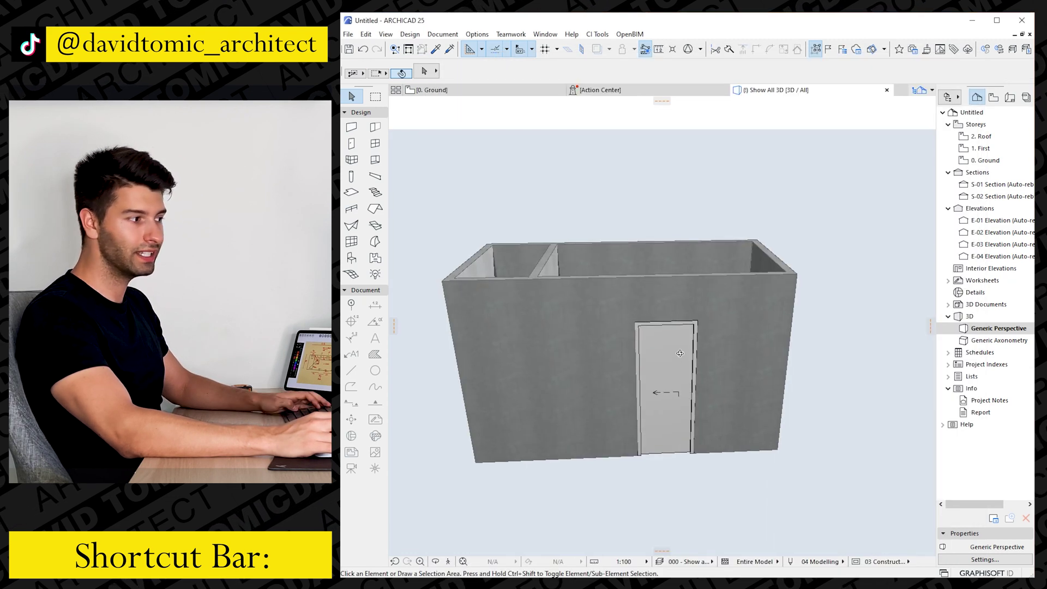
Step: Edit the model surfaces of the hinged door in the partition wall to match the white pocket door
middle_click_drag(599, 436, 594, 299, "shift")
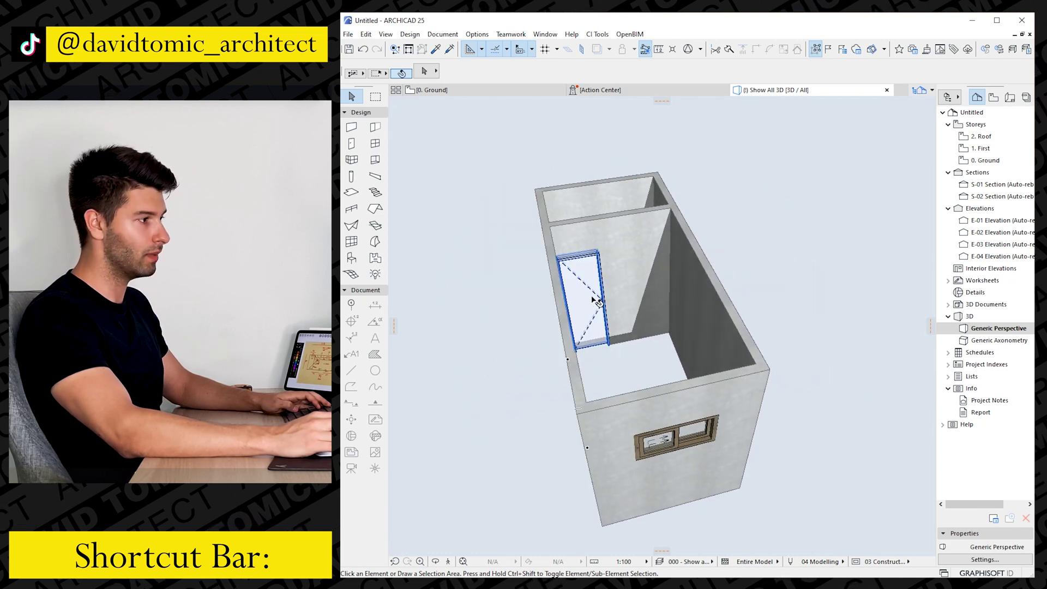
left_click(593, 299)
key("ctrl+t")
left_click(802, 261)
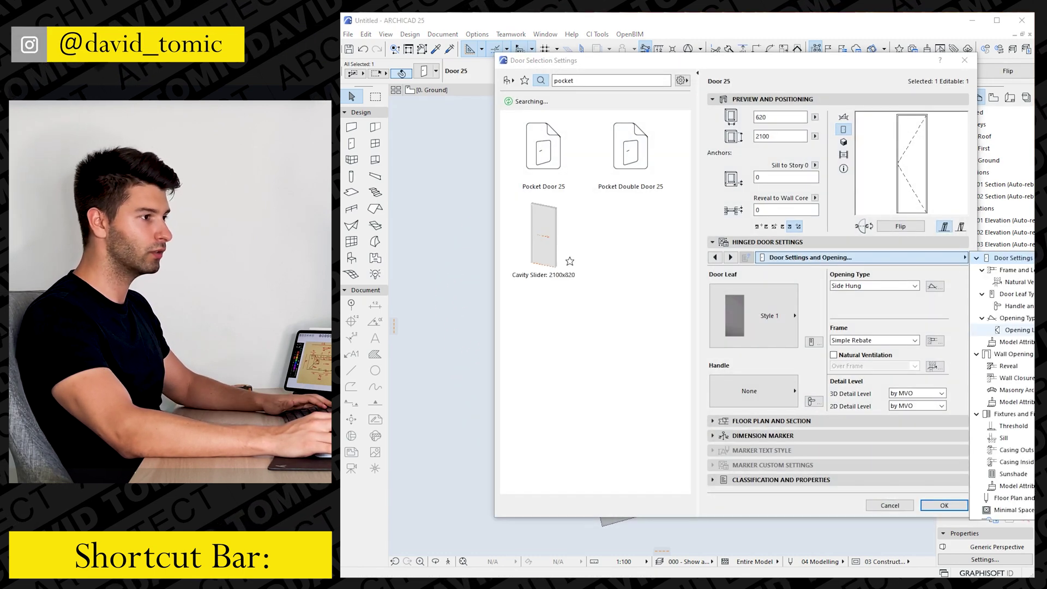
left_click(1007, 366)
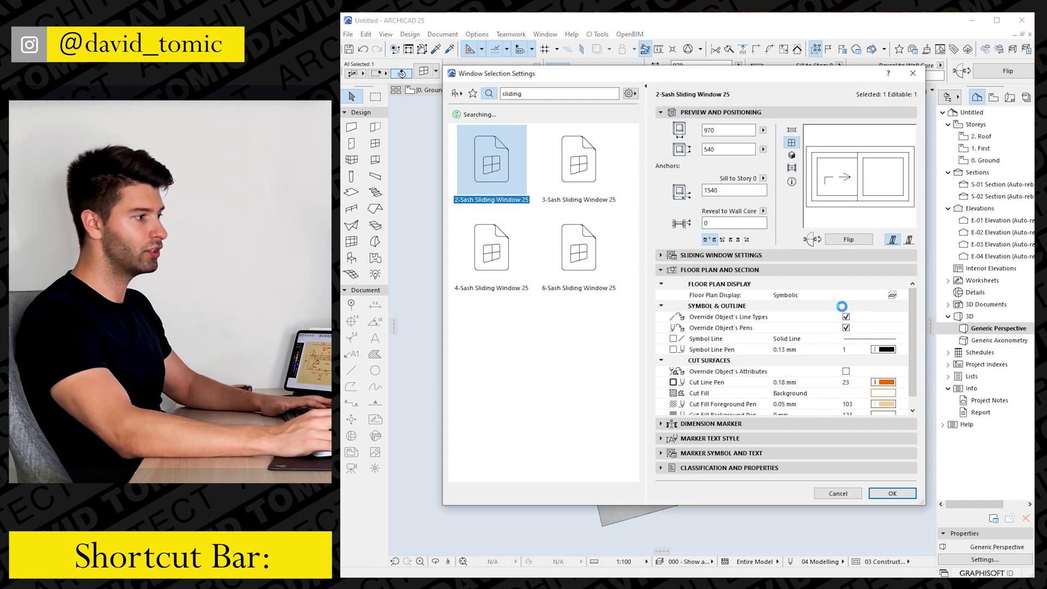
Step: Replace the wood surfaces of the sliding window in the end wall with a light finish matching the doors
left_click(856, 256)
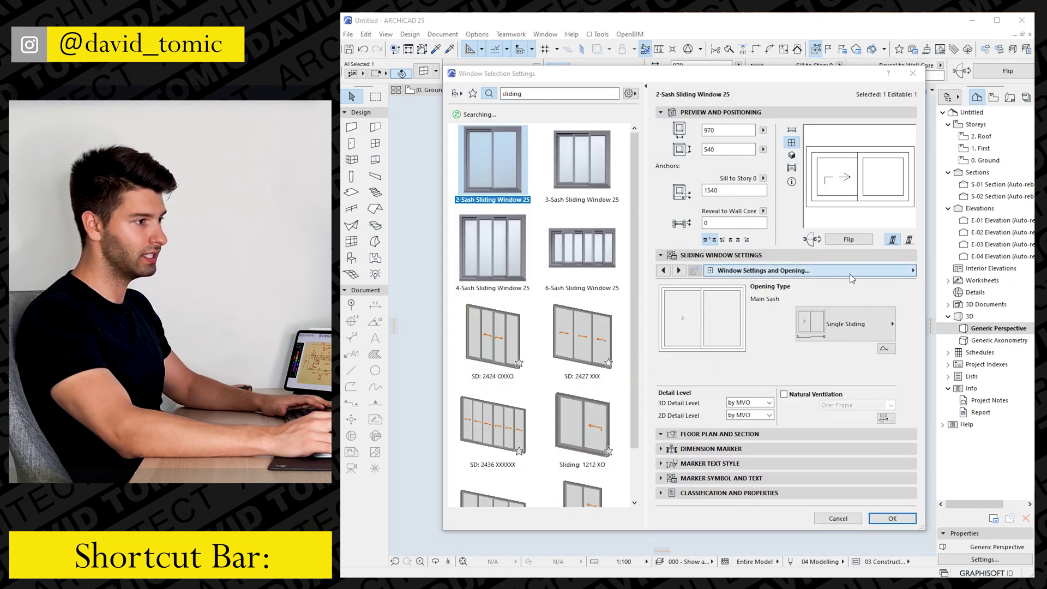
left_click(851, 273)
left_click(959, 336)
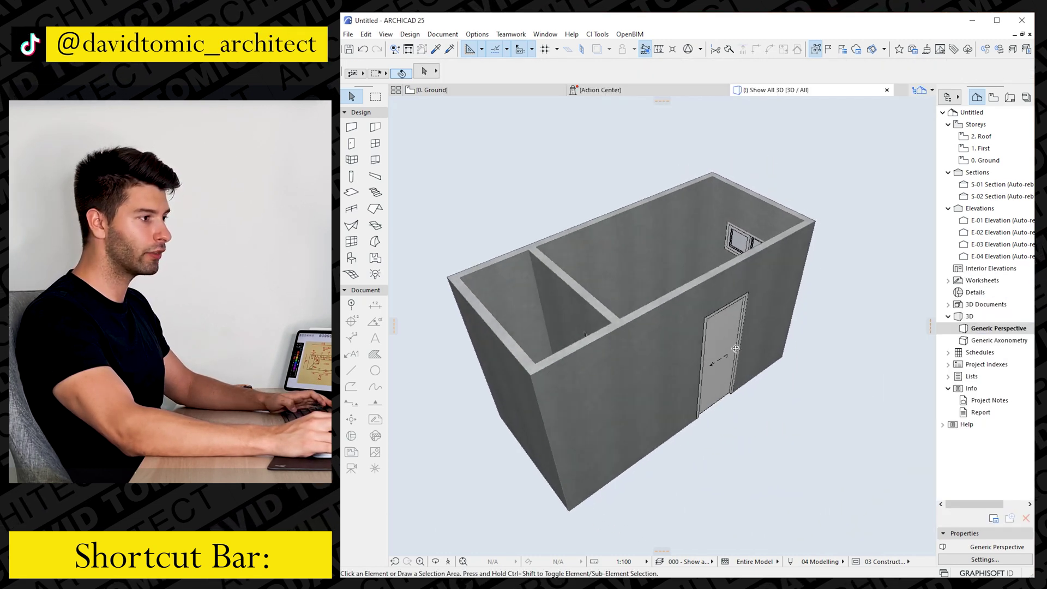
left_click_drag(735, 348, 522, 371)
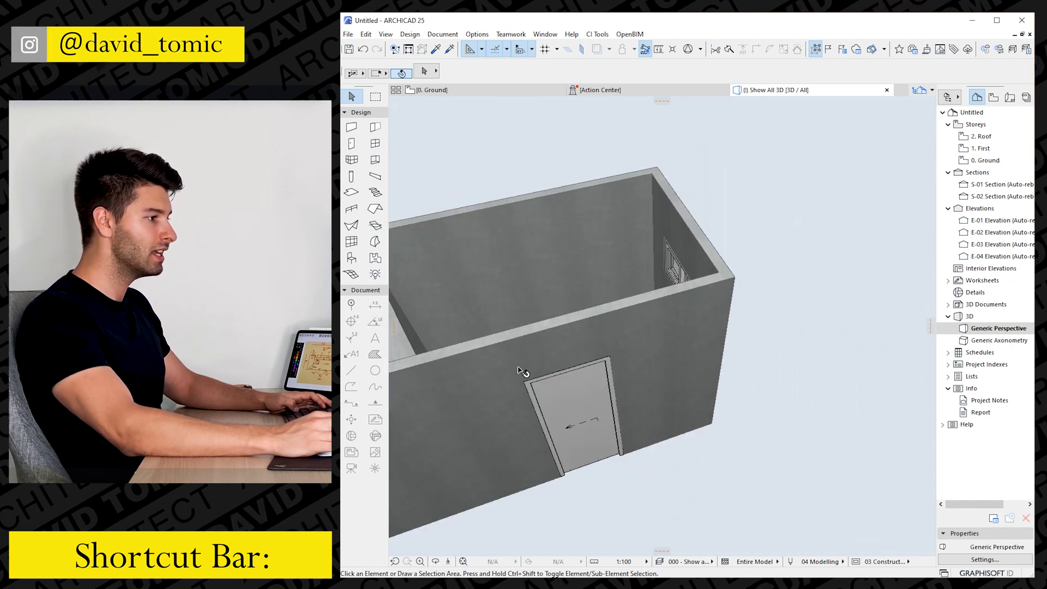
scroll(518, 368, "down", 3)
middle_click_drag(518, 368, 693, 394)
scroll(694, 394, "down", 1)
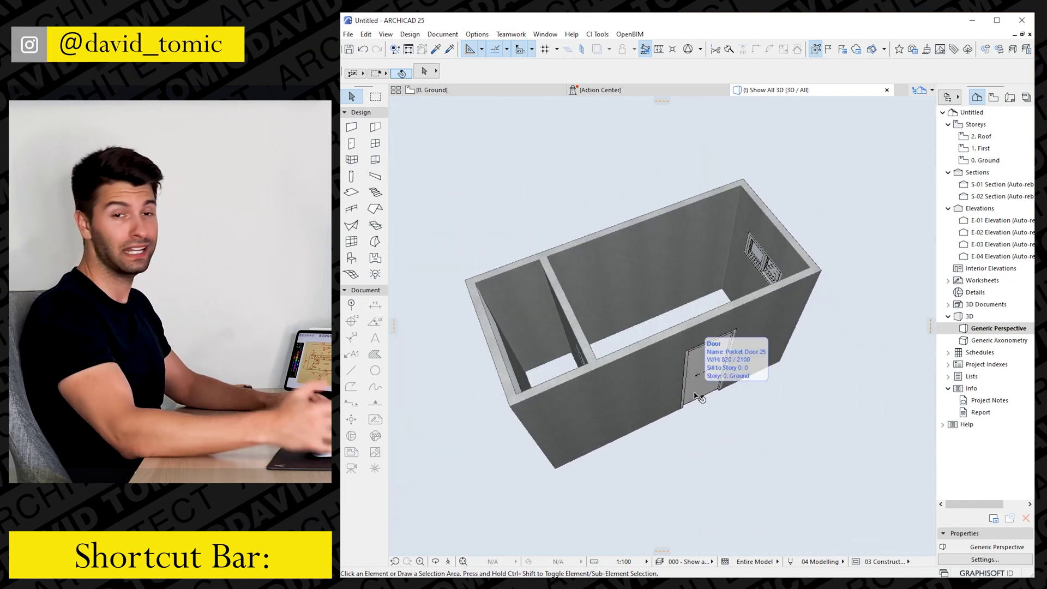
Step: Return to the ground floor plan and create a story below it named Footing at elevation -172
key("F2")
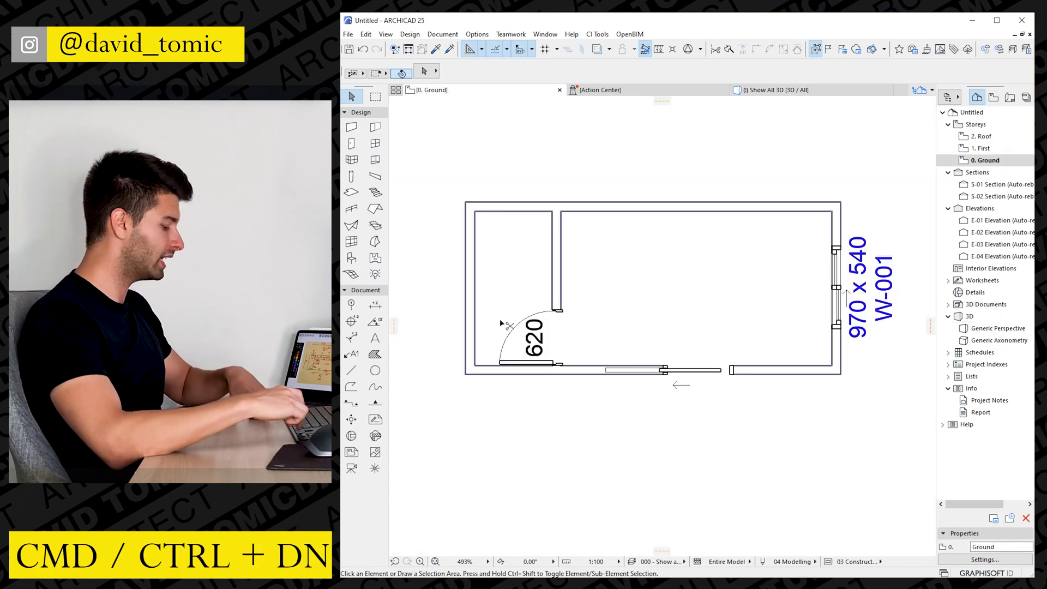
key("ctrl+d")
key("ctrl+n")
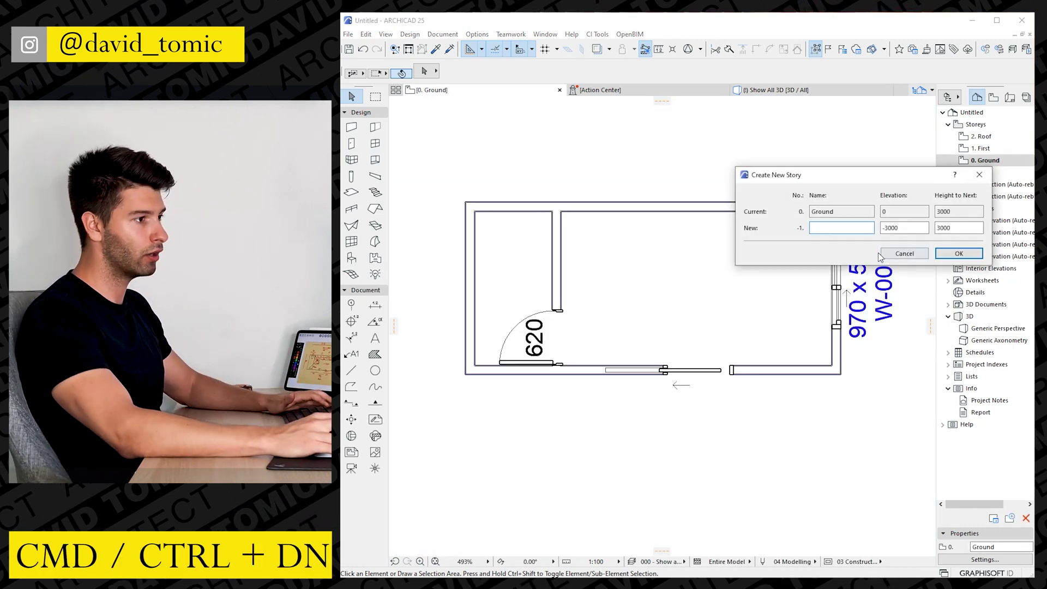
type("Footing")
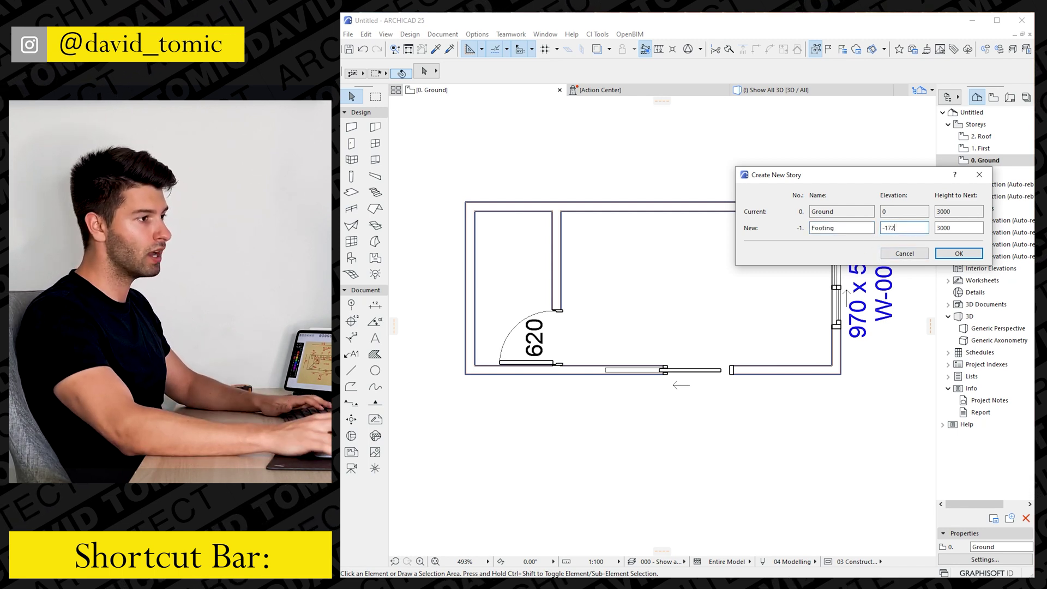
type("-172")
left_click(958, 252)
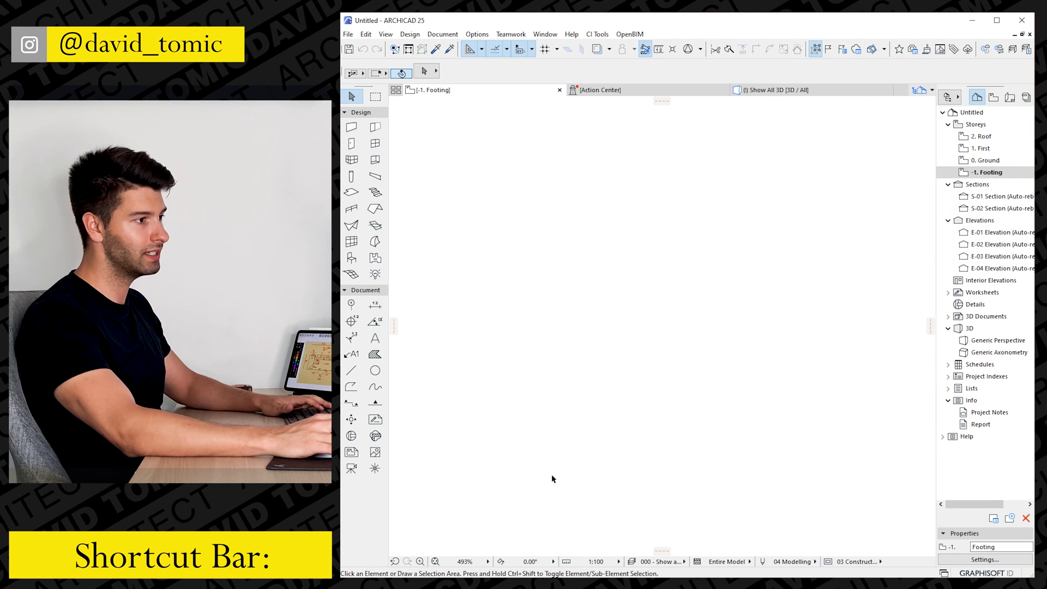
Step: Show the Ground story as trace reference and draw a rectangular slab on Footing along the outer wall outline
right_click(981, 160)
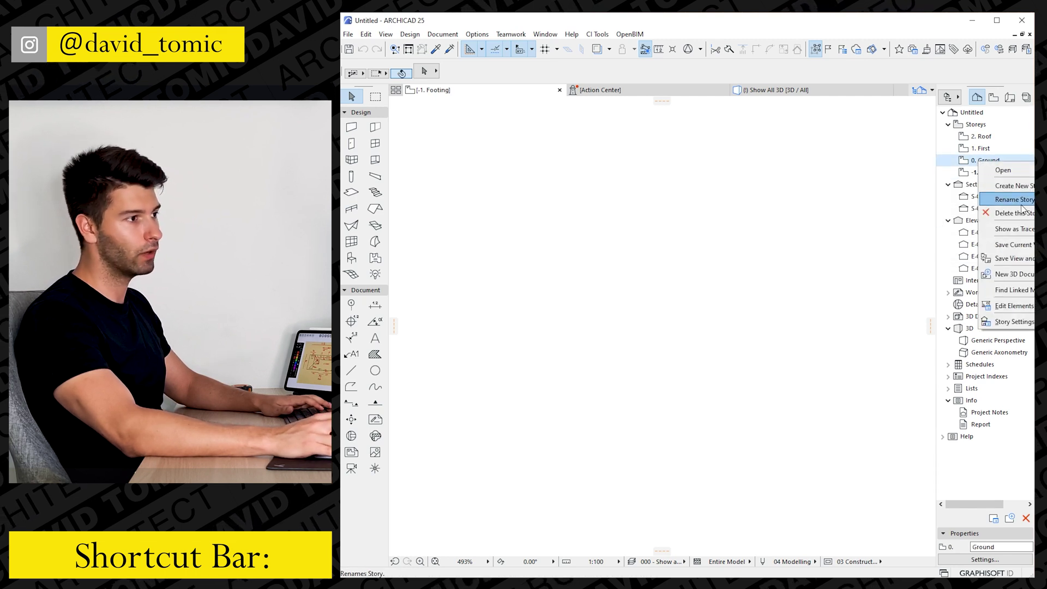
left_click(1013, 229)
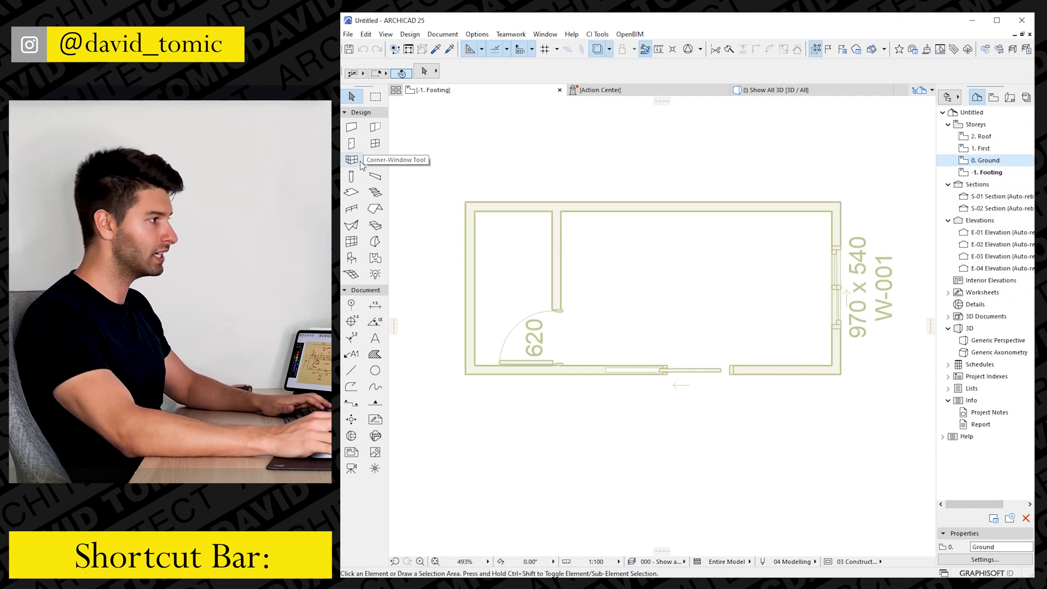
left_click(352, 193)
left_click(465, 203)
left_click(840, 374)
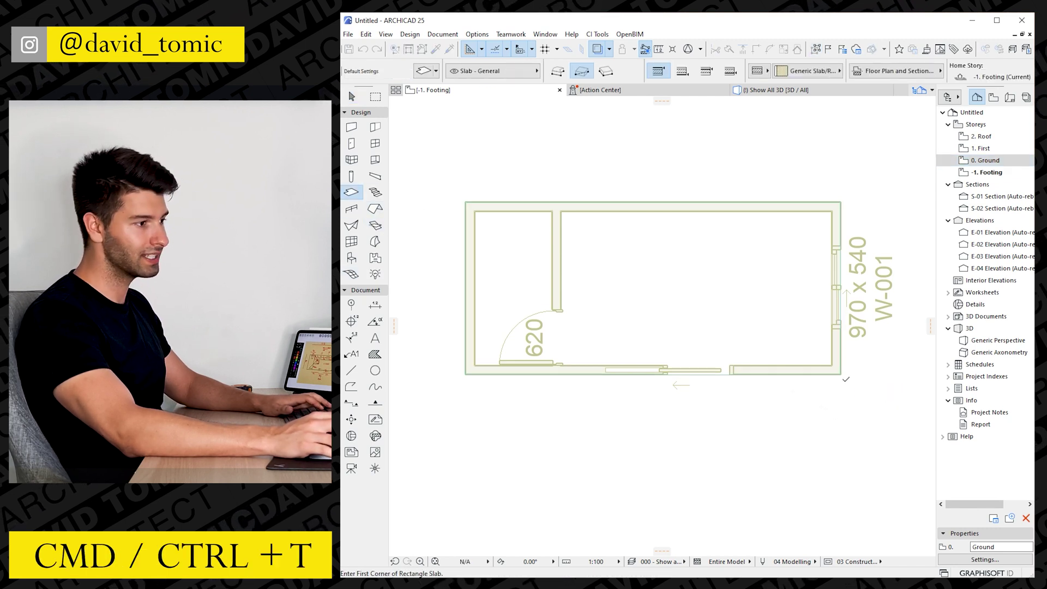
key("Escape")
Step: Assign the slab the FS01:100mm Struct Conc + Tile Finish composite and override its top surface with Tiles - White Matte 15x15
left_click(712, 293)
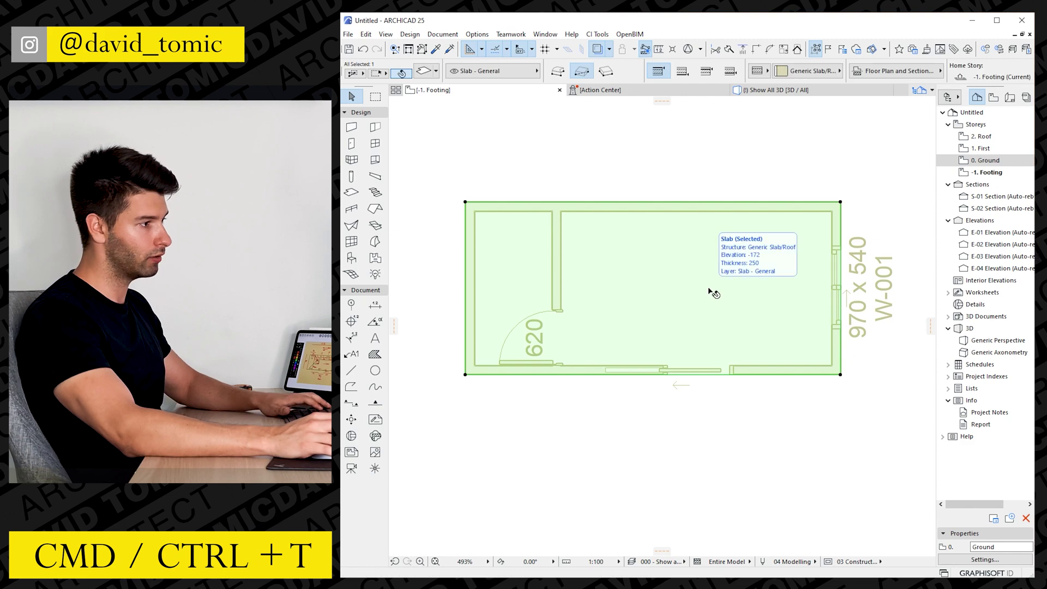
key("ctrl+t")
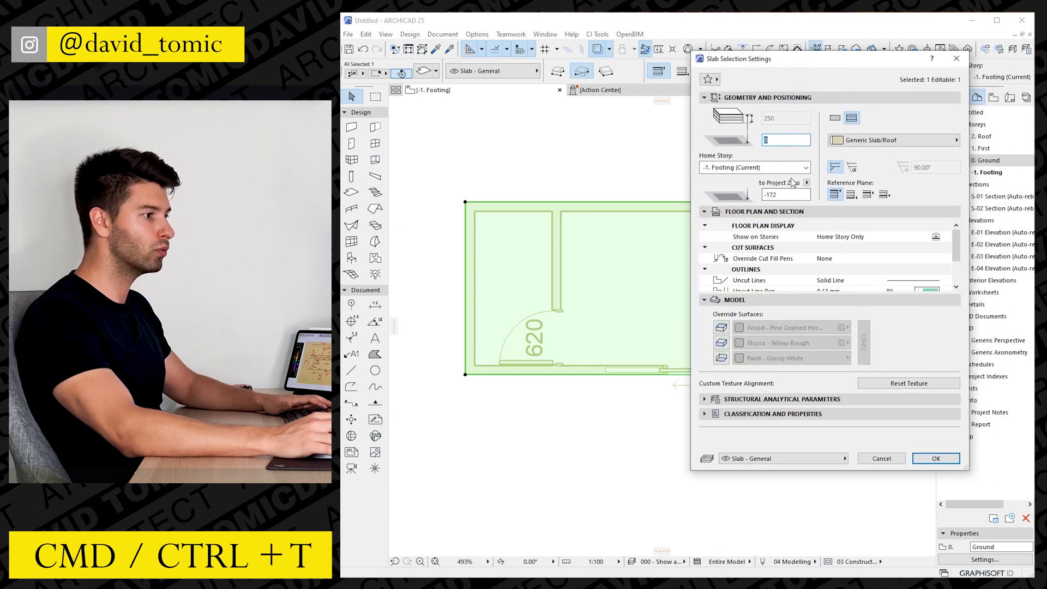
left_click(860, 141)
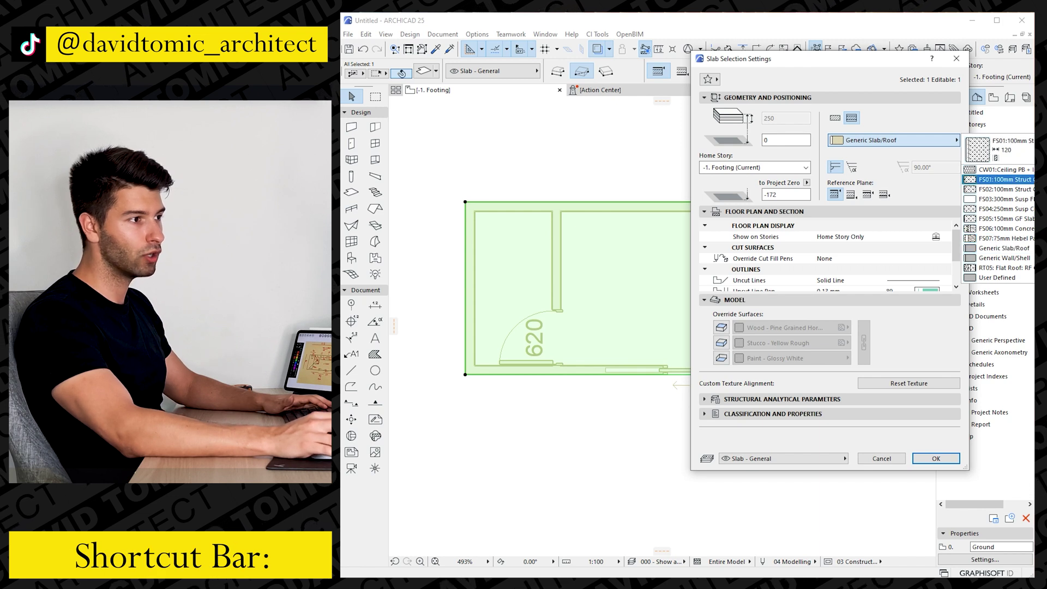
left_click(1001, 179)
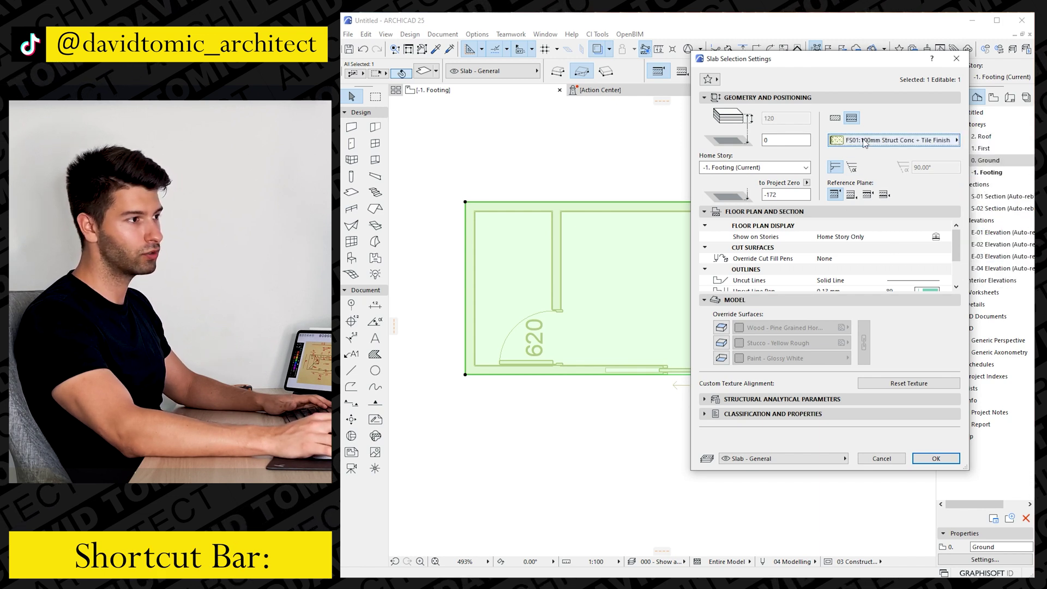
left_click(725, 329)
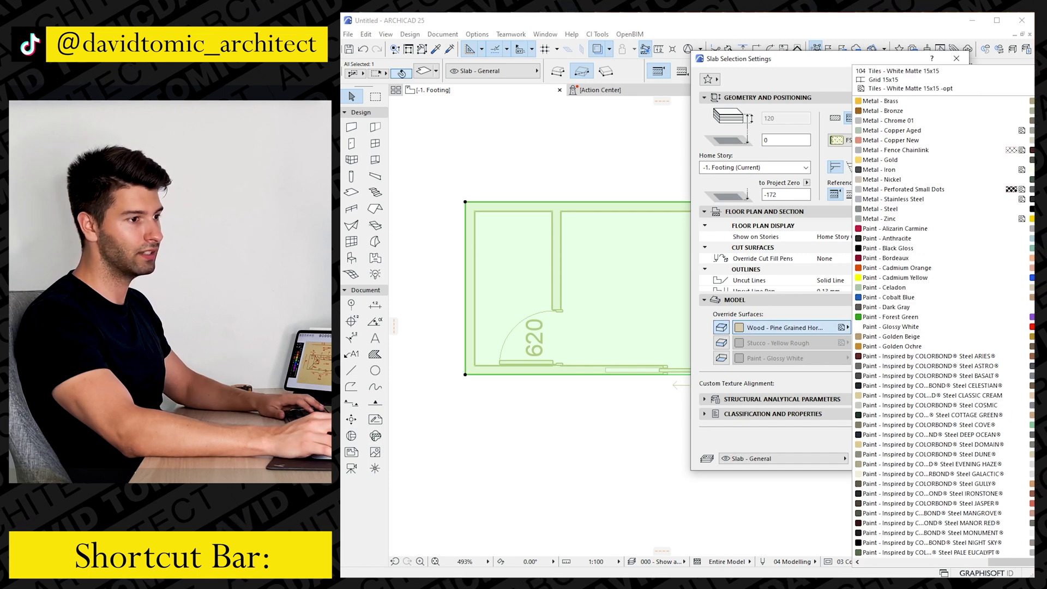
key("Return")
left_click(935, 459)
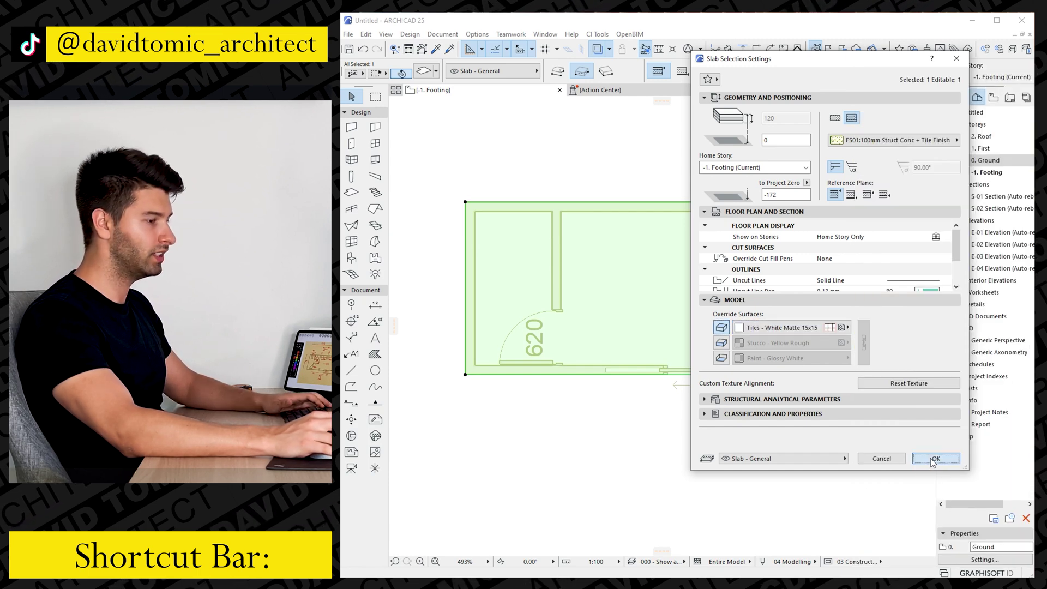
left_click(621, 435)
Step: In 3D, move the footing slab vertically by 172 so its corner meets the base of the walls
left_click(772, 94)
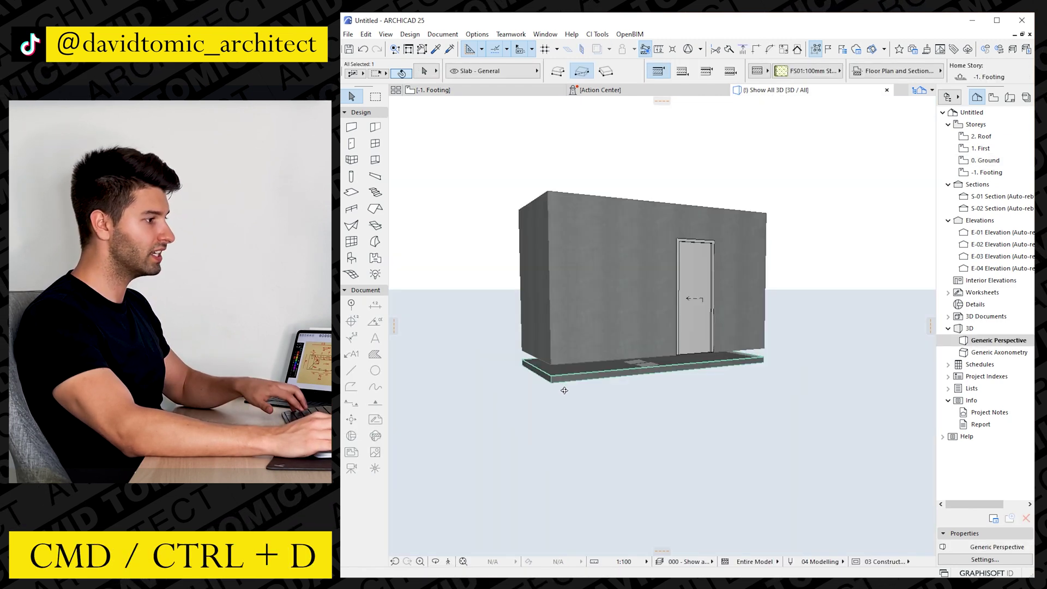
left_click(550, 366)
key("ctrl+d")
left_click(550, 380)
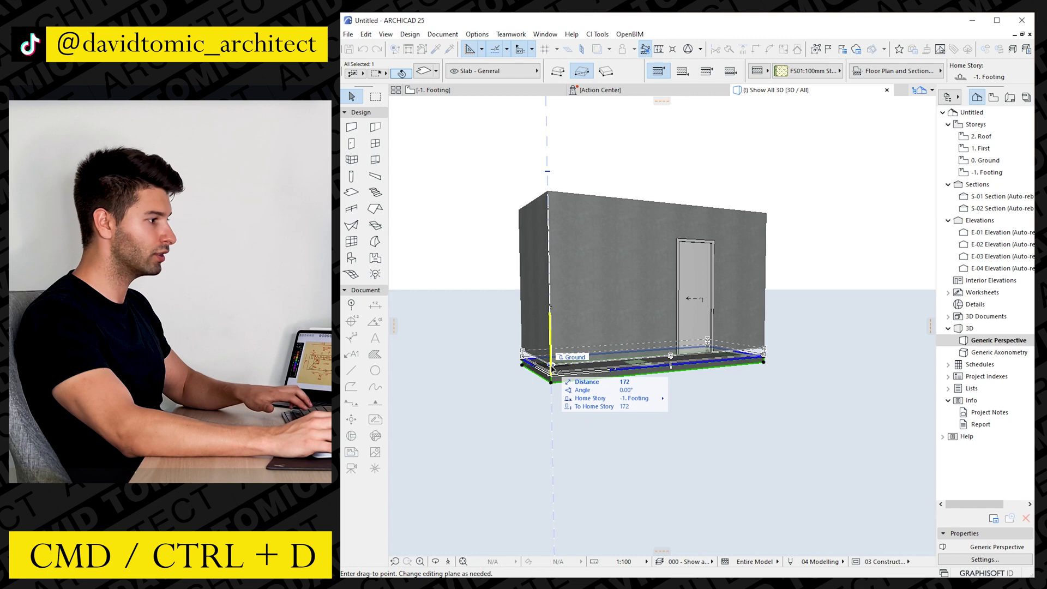
left_click(551, 367)
key("Escape")
middle_click_drag(612, 343, 500, 123, "shift")
Step: On the Ground story plan, draw an all-floors marquee about 4681 by 2350 that leaves out the left and lower outer walls
left_click(468, 90)
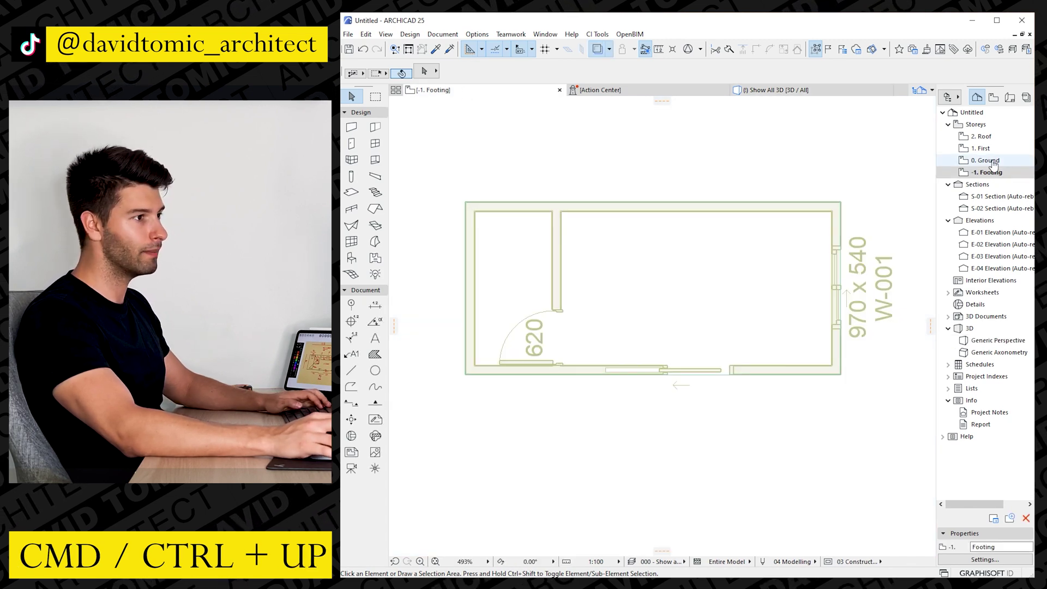
key("ctrl+Up")
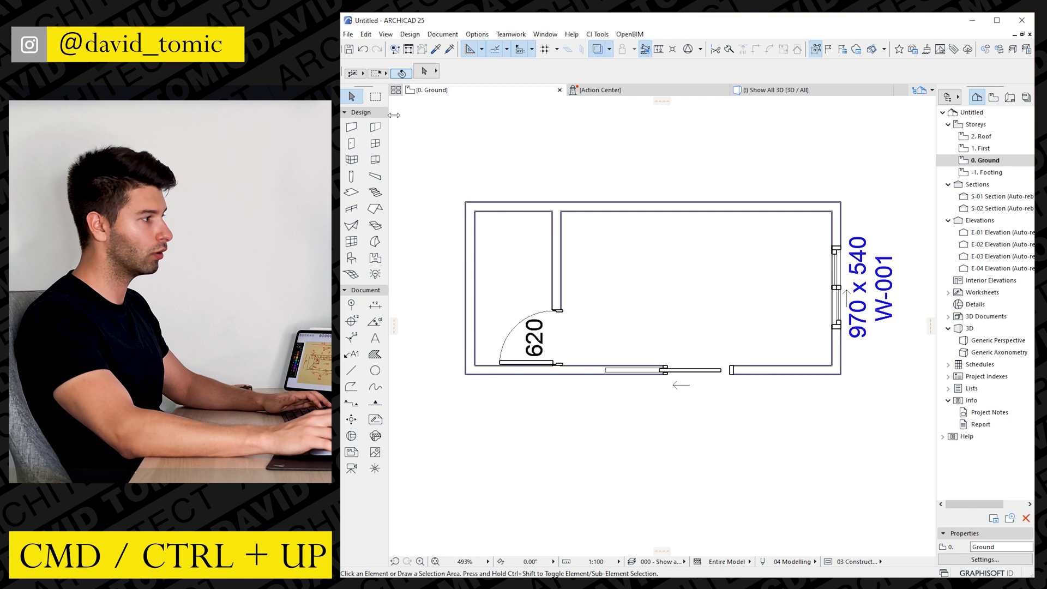
left_click(375, 97)
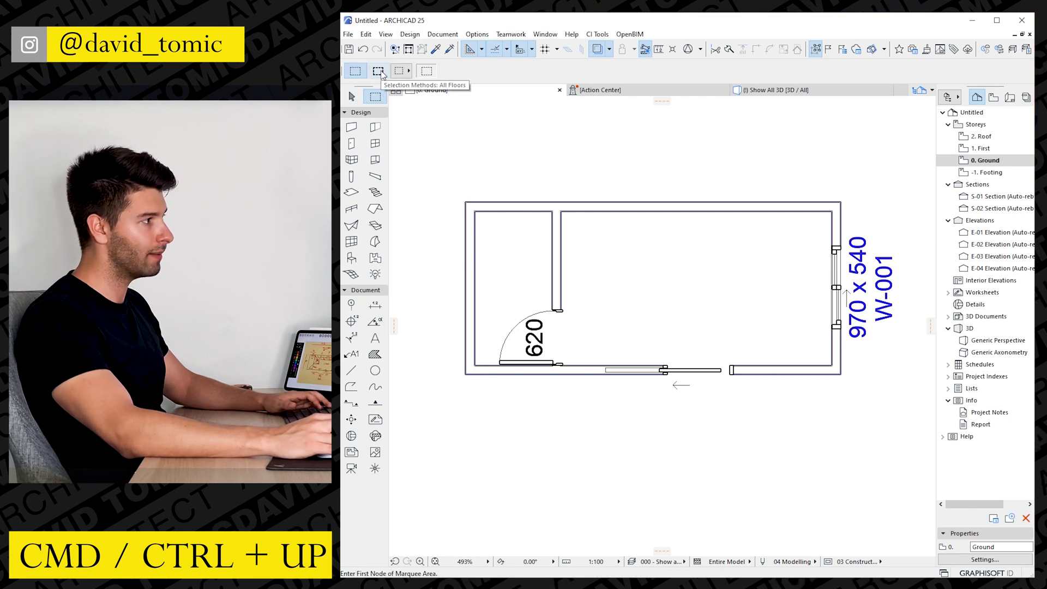
left_click(379, 72)
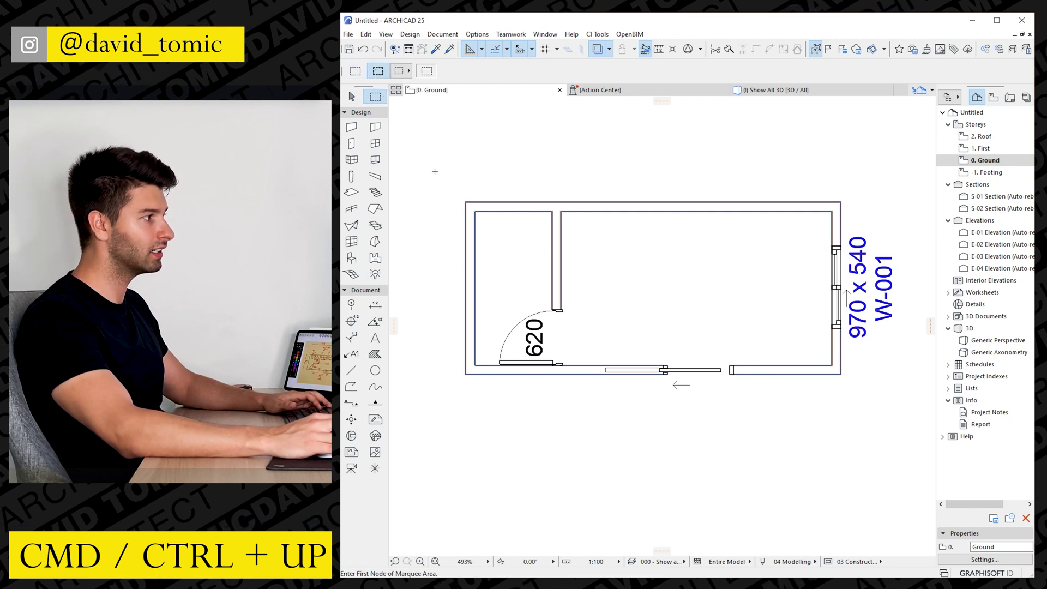
left_click(875, 163)
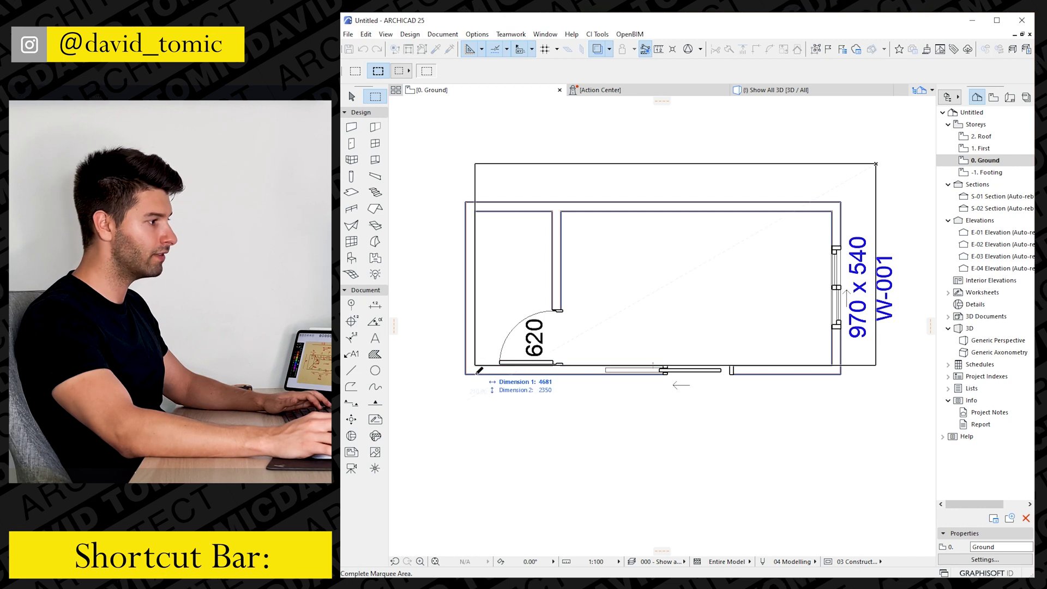
left_click(475, 365)
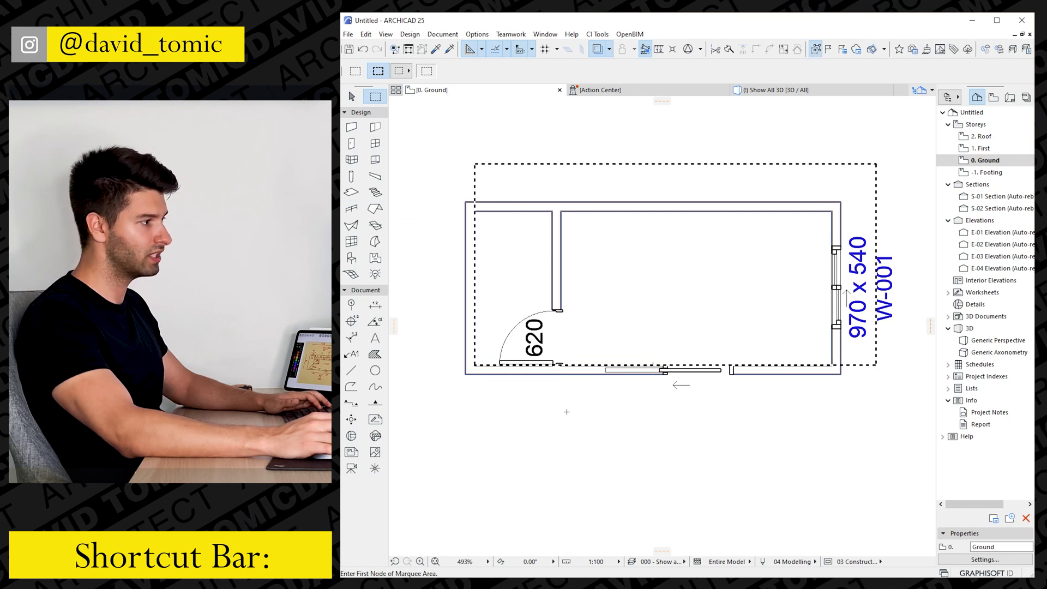
Step: Show the marquee area in 3D and inspect the cutaway rooms from above, then return to the Arrow tool
right_click(554, 410)
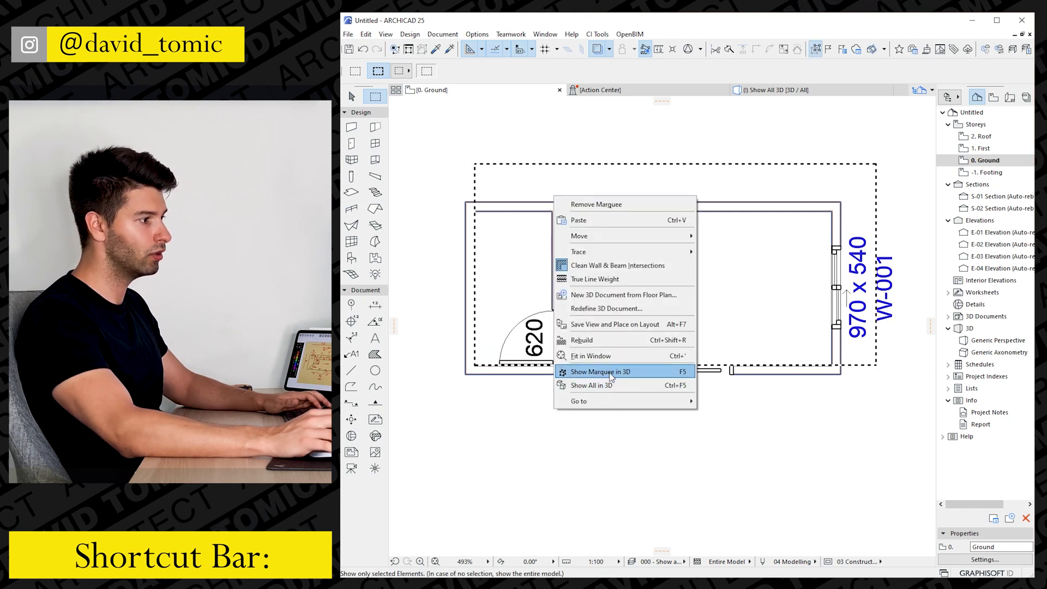
left_click(609, 373)
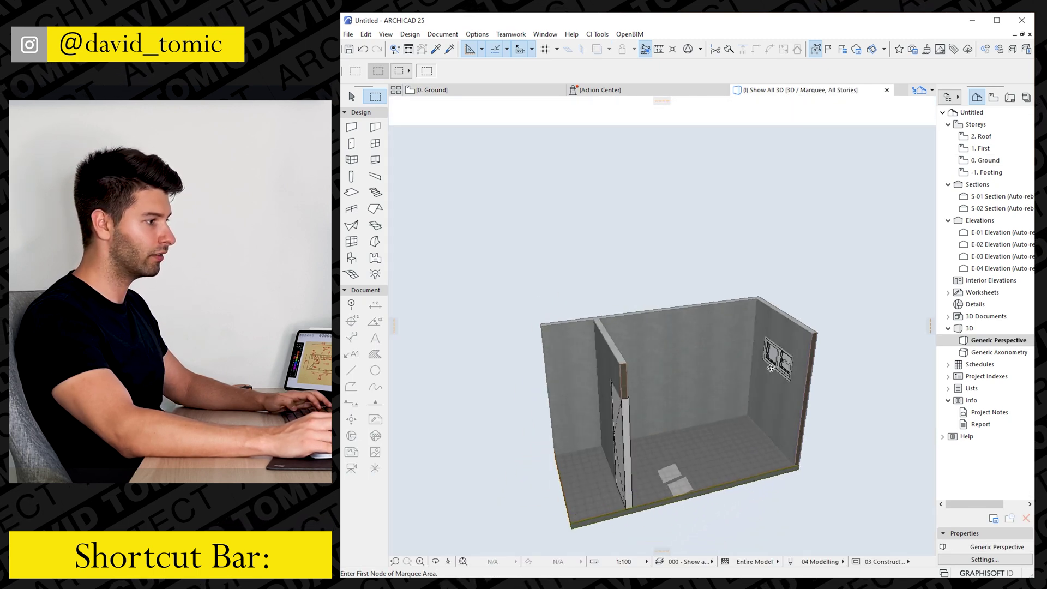
middle_click_drag(771, 368, 656, 400, "shift")
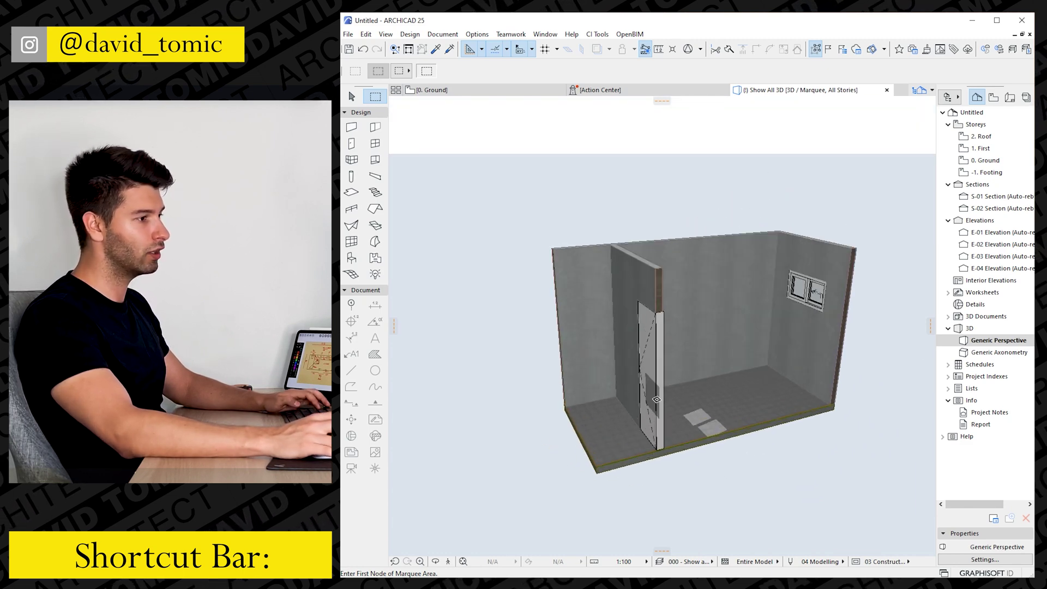
middle_click_drag(705, 376, 651, 394, "shift")
key("w")
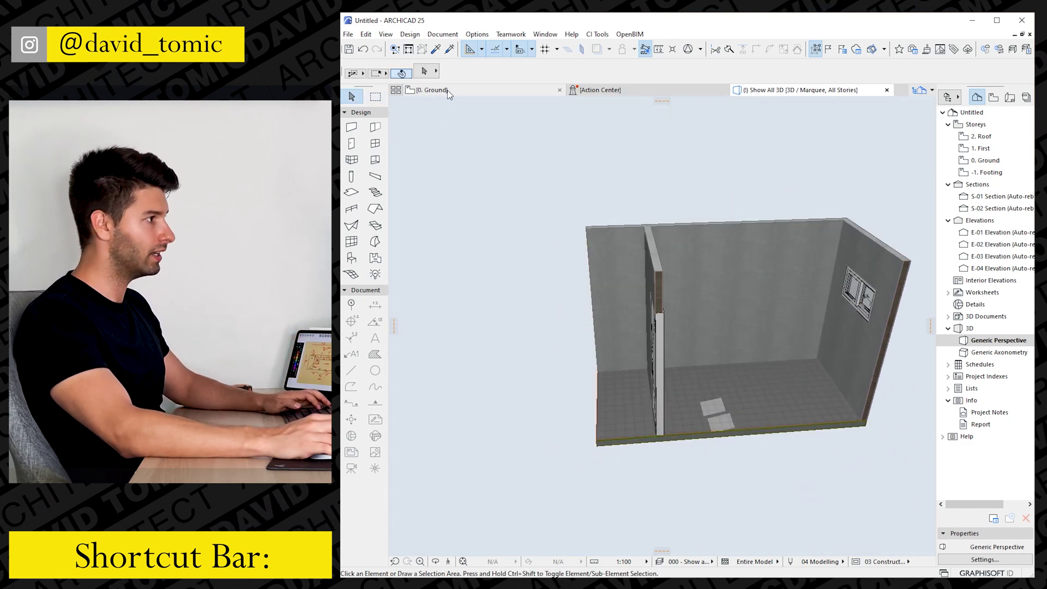
Step: Return to the Ground plan, search the object library for vanity and choose Basin Cabinet 25 for placement
left_click(447, 92)
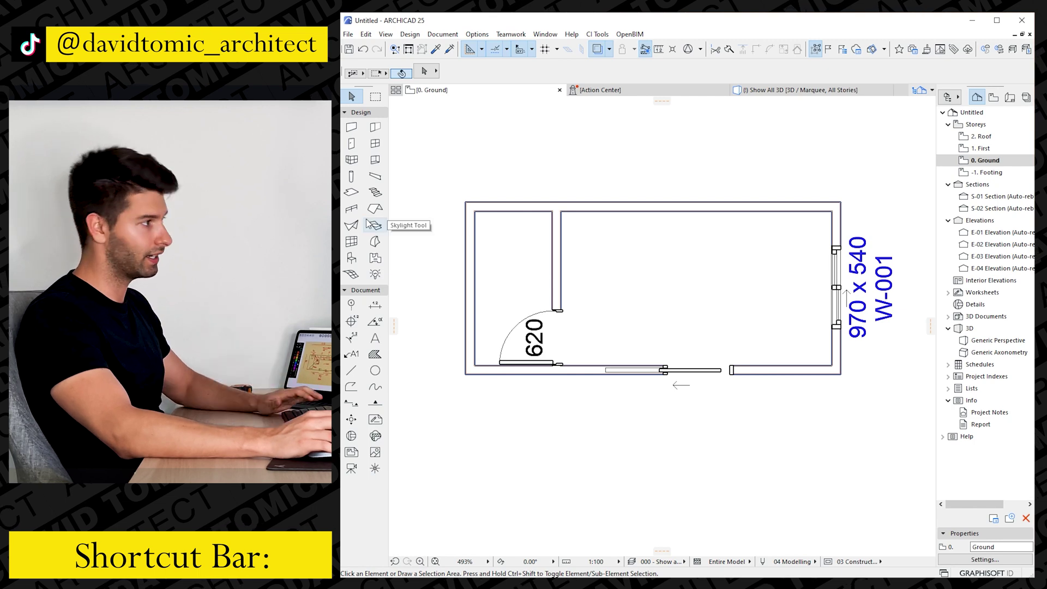
left_click(351, 257)
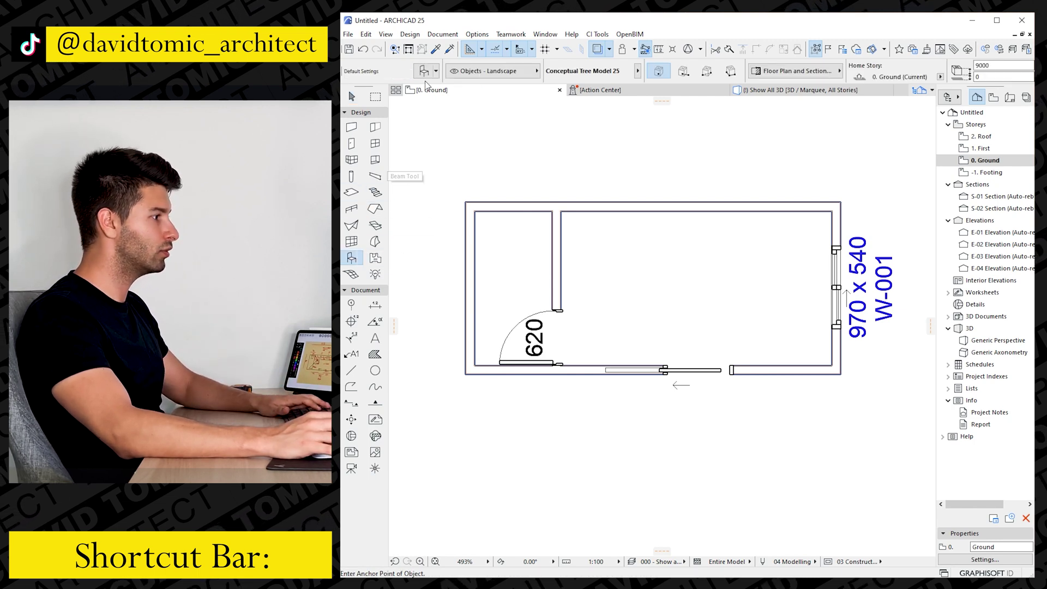
key("ctrl+t")
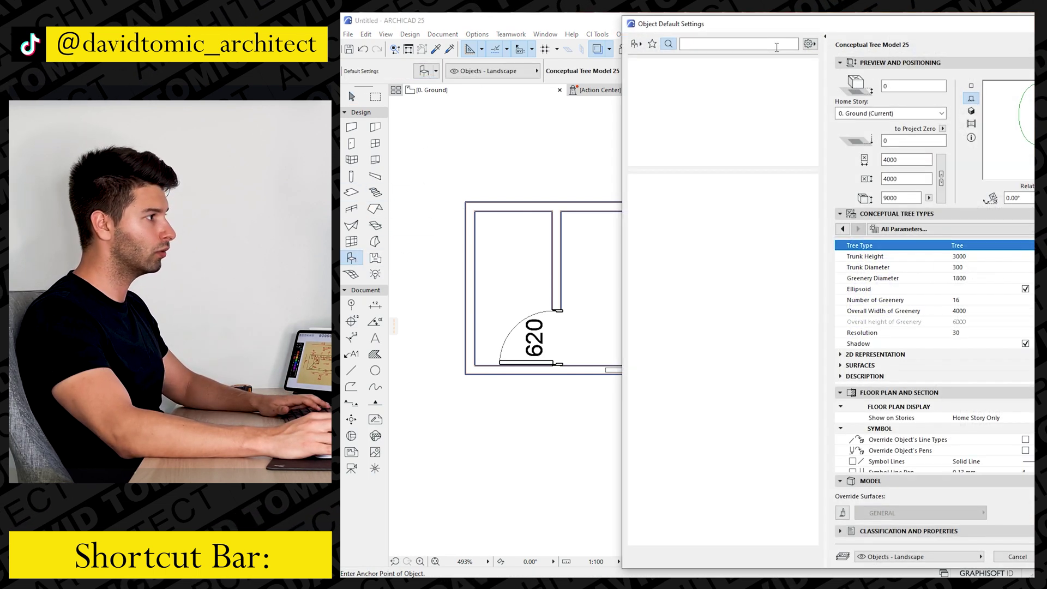
left_click(744, 46)
type("vanity")
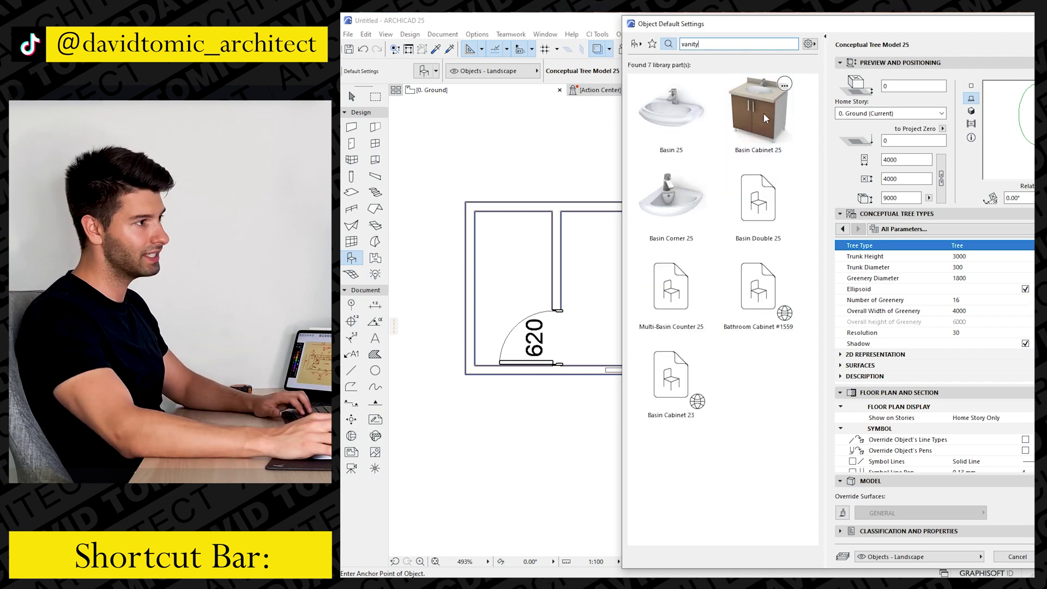
left_click(763, 111)
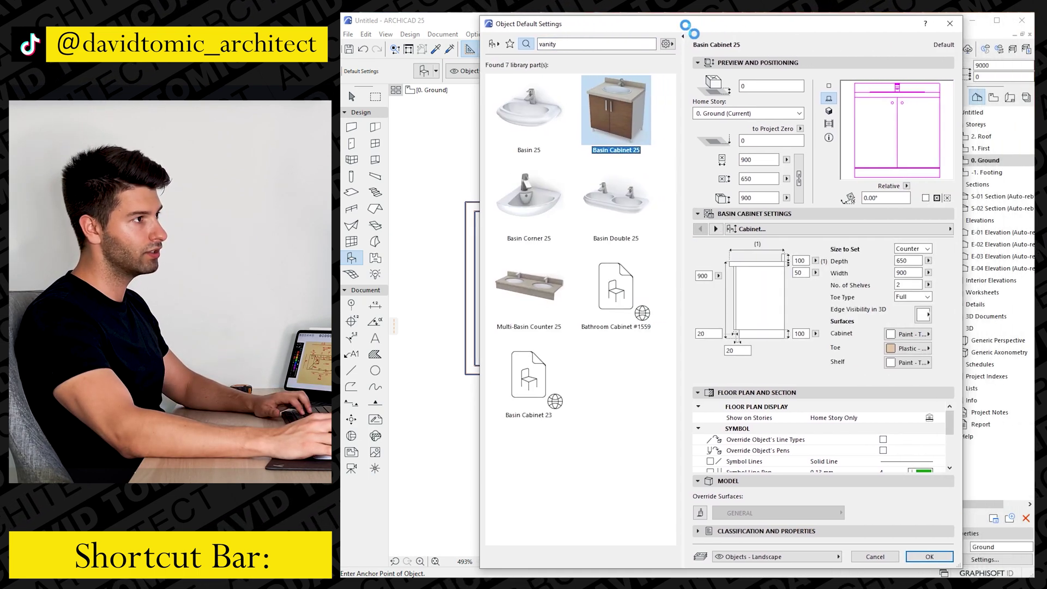
Step: Override the basin cabinet's symbol line types and pens, using symbol line pen 1
left_click(868, 439)
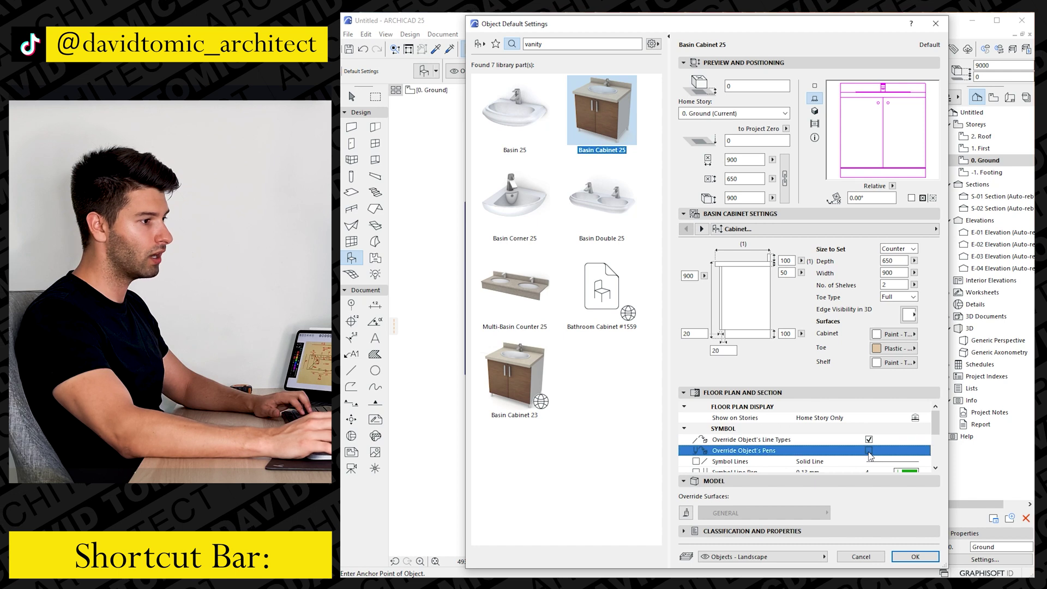
left_click(868, 450)
left_click(868, 469)
left_click(924, 450)
left_click(936, 440)
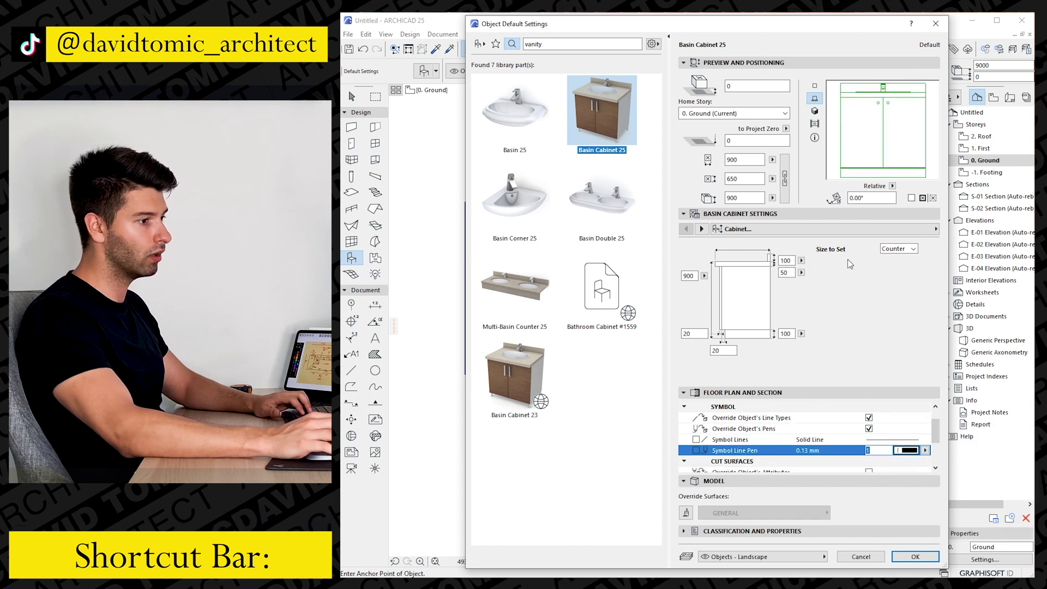
Step: Preview the basin cabinet in plan and set its width to 1900, depth to 560 and height to 790
left_click(814, 85)
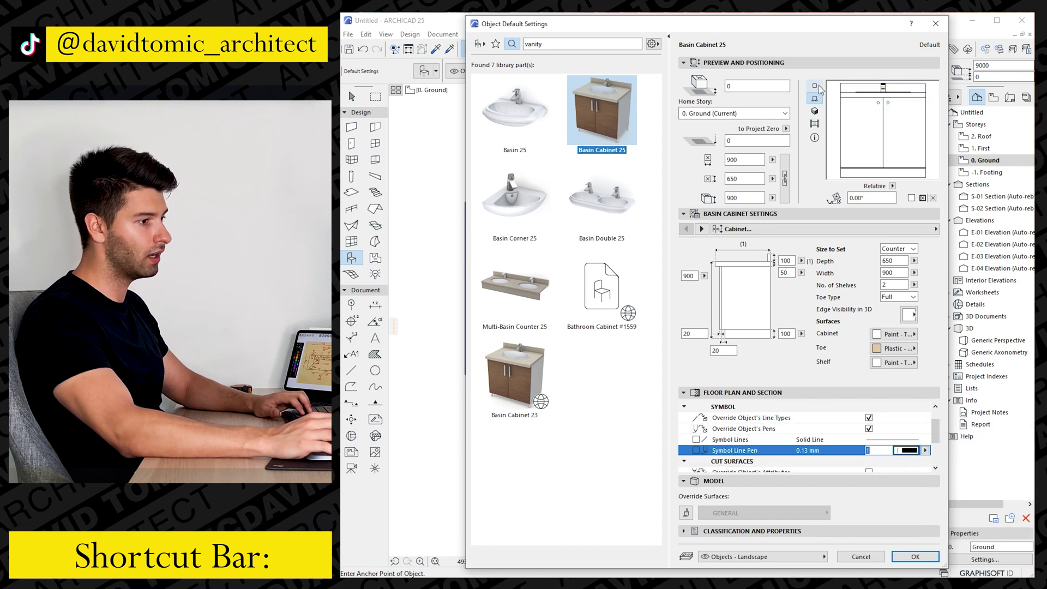
double_click(759, 160)
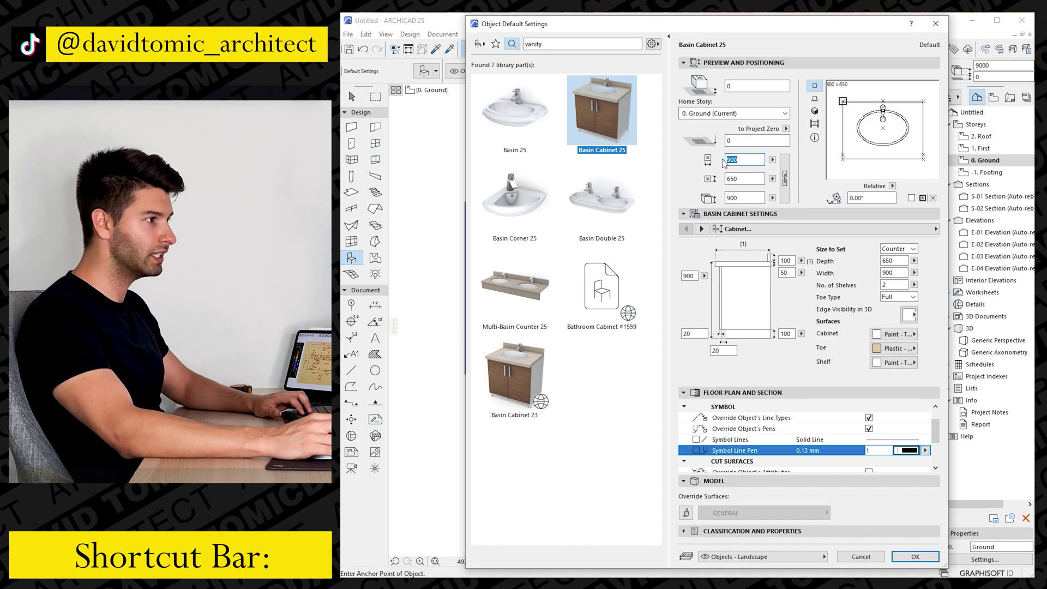
type("1900")
key("Tab")
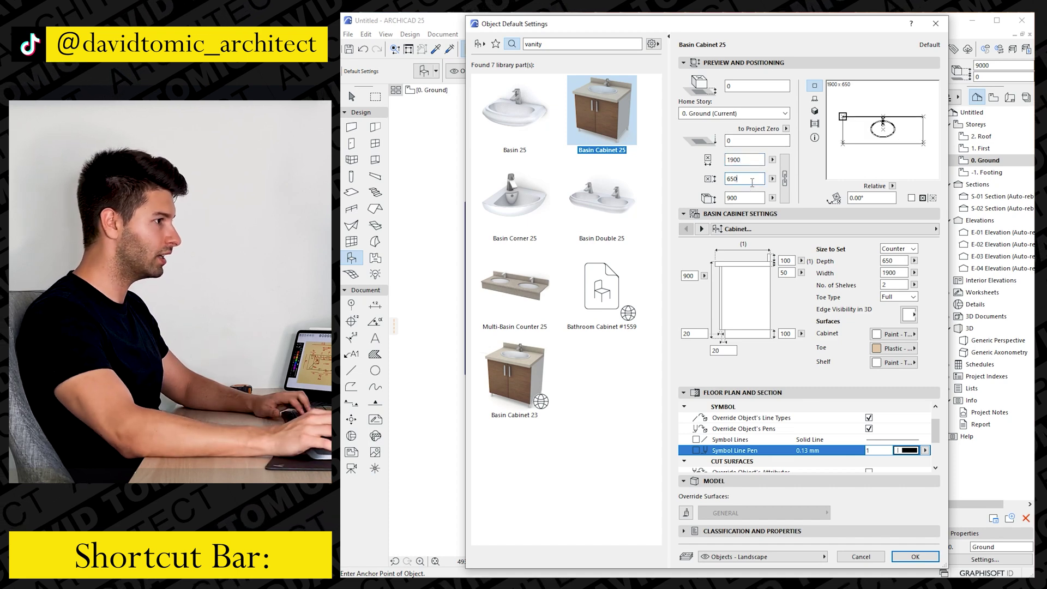
type("560")
key("Tab")
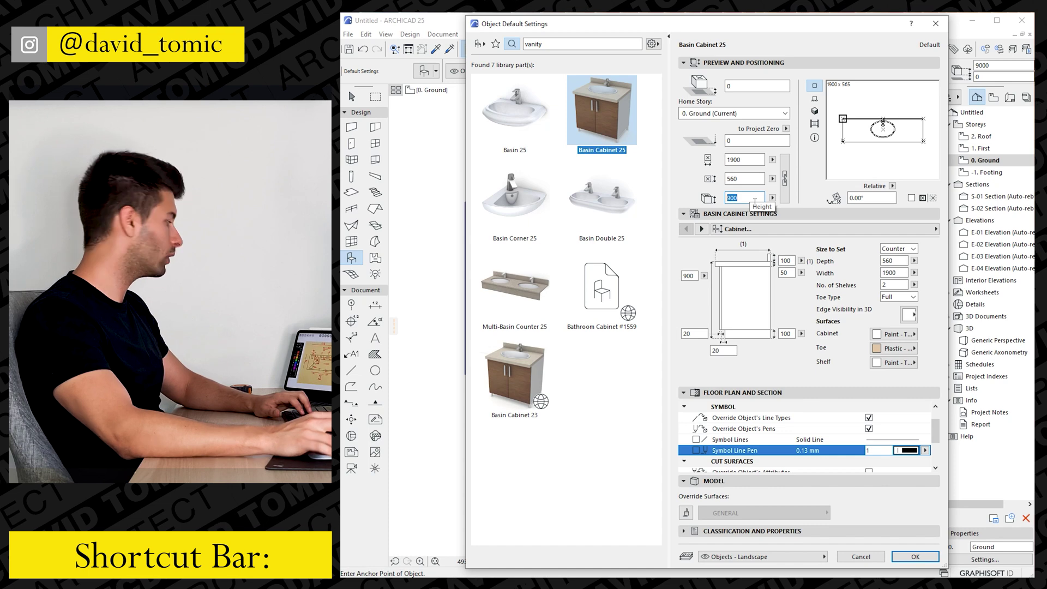
type("790")
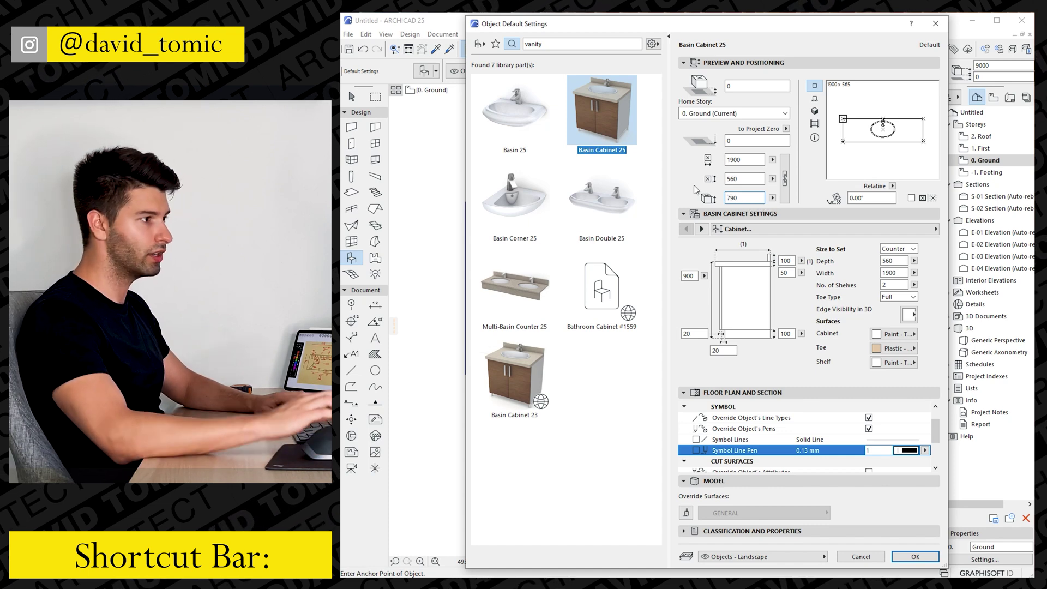
key("Tab")
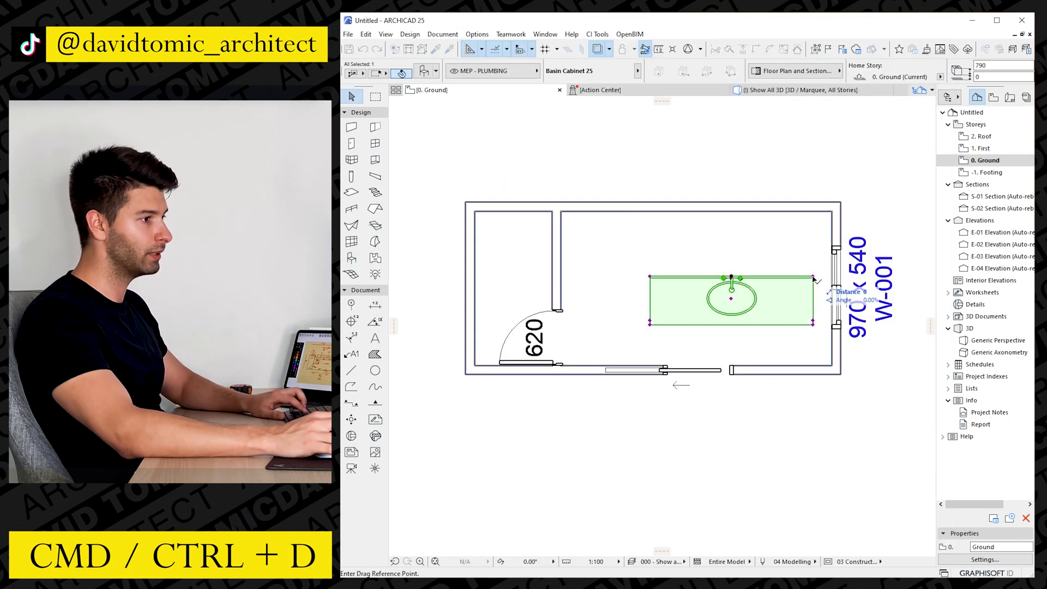
Step: Move the placed basin cabinet by its back corner into the larger room's upper-right inner corner
key("ctrl+d")
left_click(813, 277)
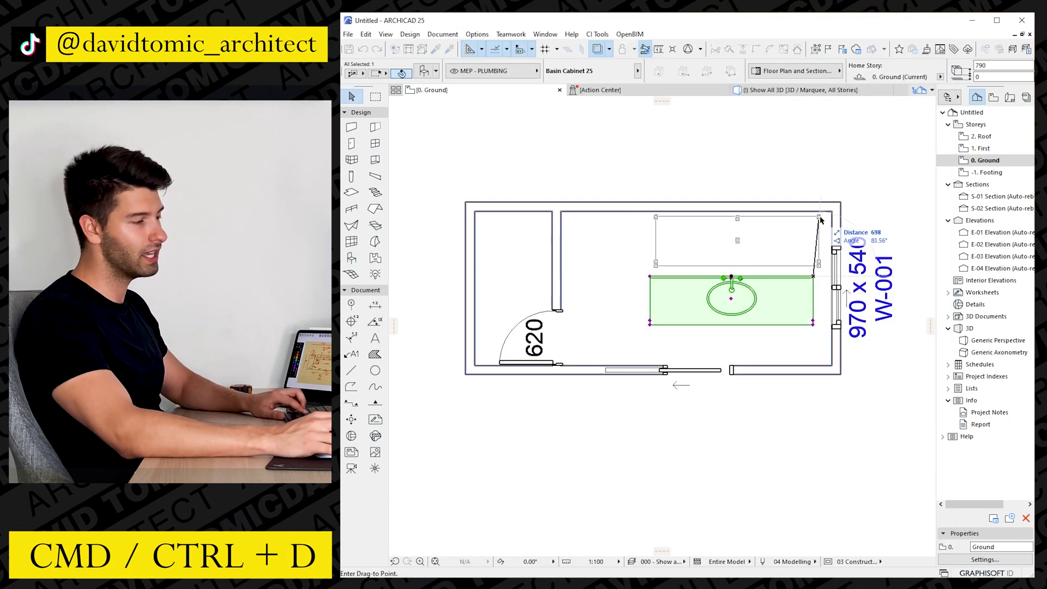
left_click(830, 212)
key("Escape")
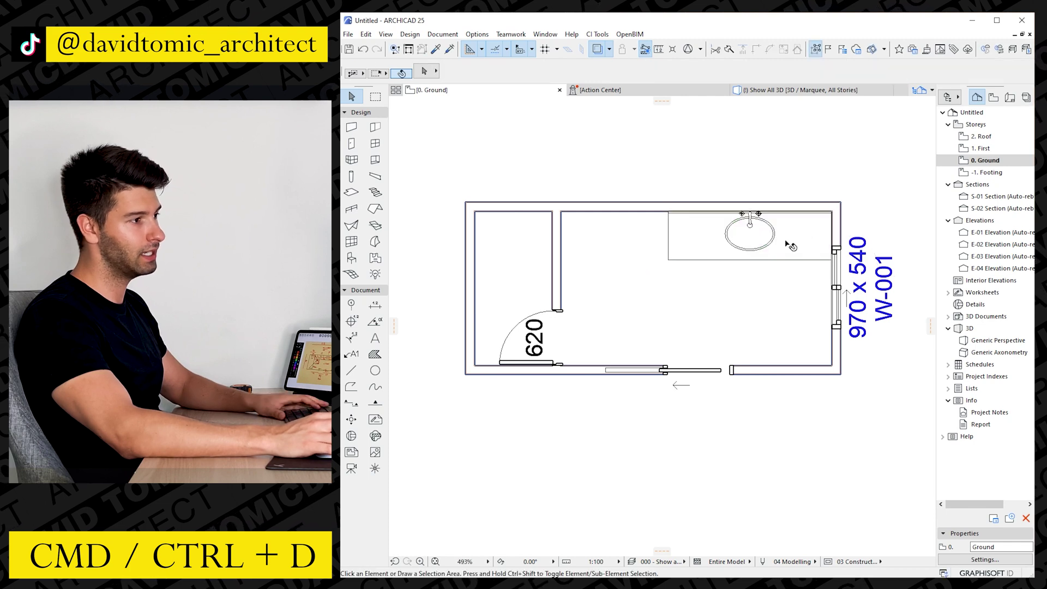
Step: In the 3D view, place a copy of the basin cabinet about 391 directly above the original
left_click(783, 90)
middle_click_drag(775, 335, 740, 364, "shift")
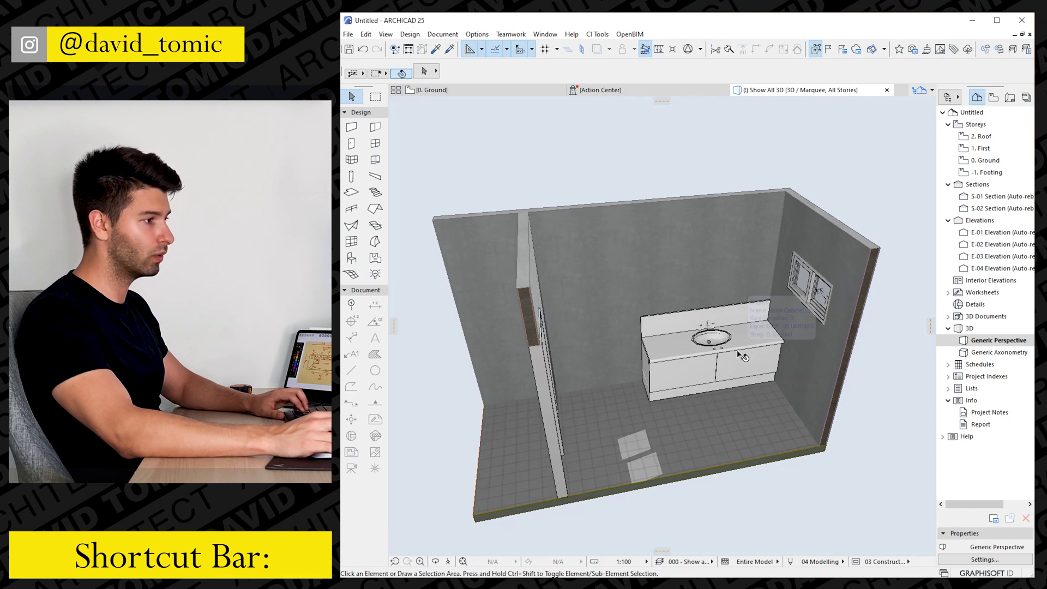
scroll(725, 369, "up", 6)
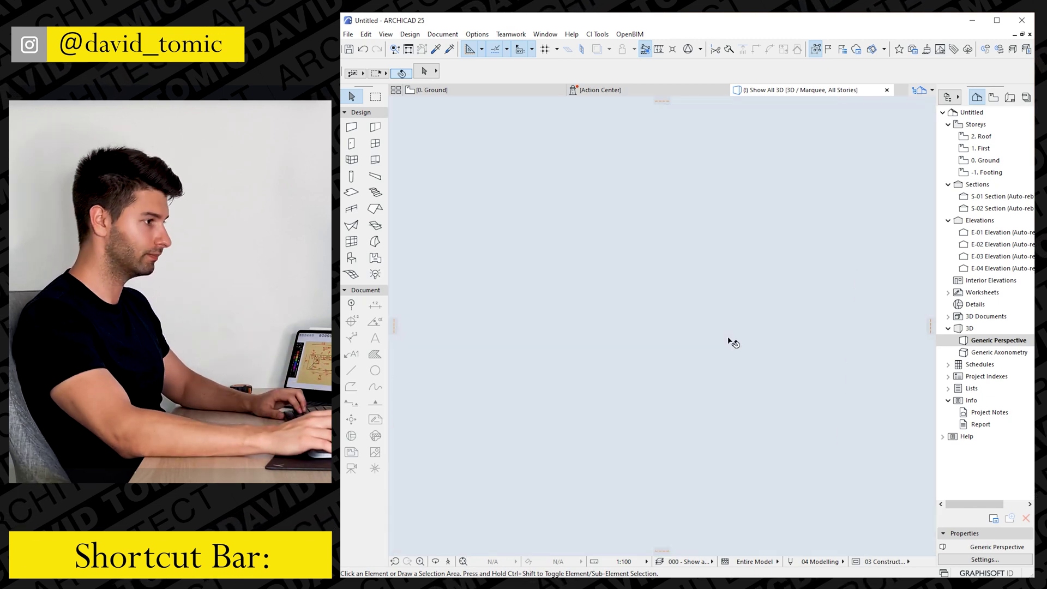
scroll(714, 335, "down", 5)
left_click(744, 364)
key("ctrl+d")
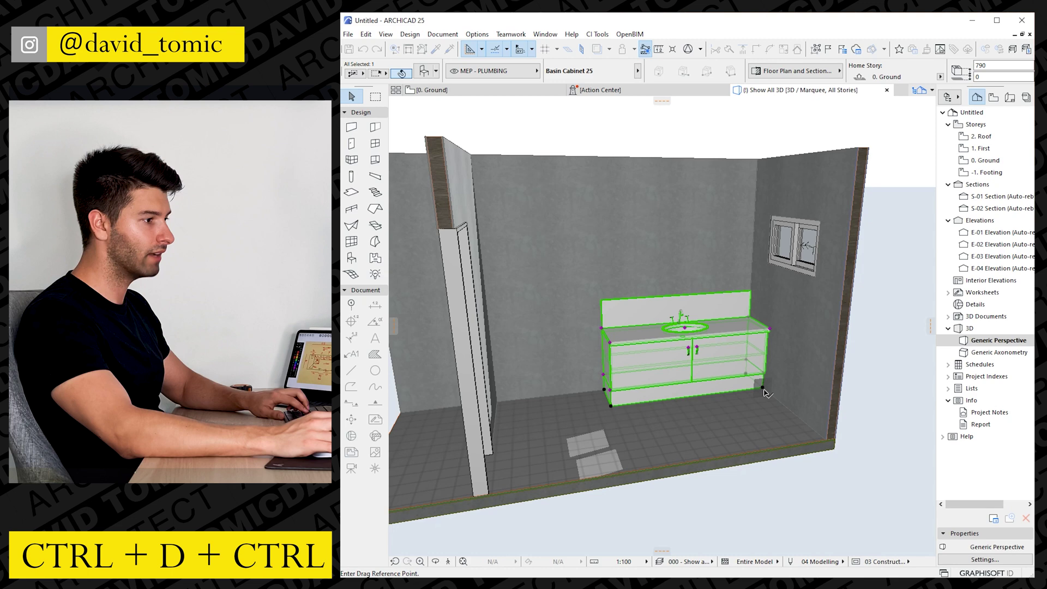
left_click(762, 387)
key("ctrl")
left_click(763, 359)
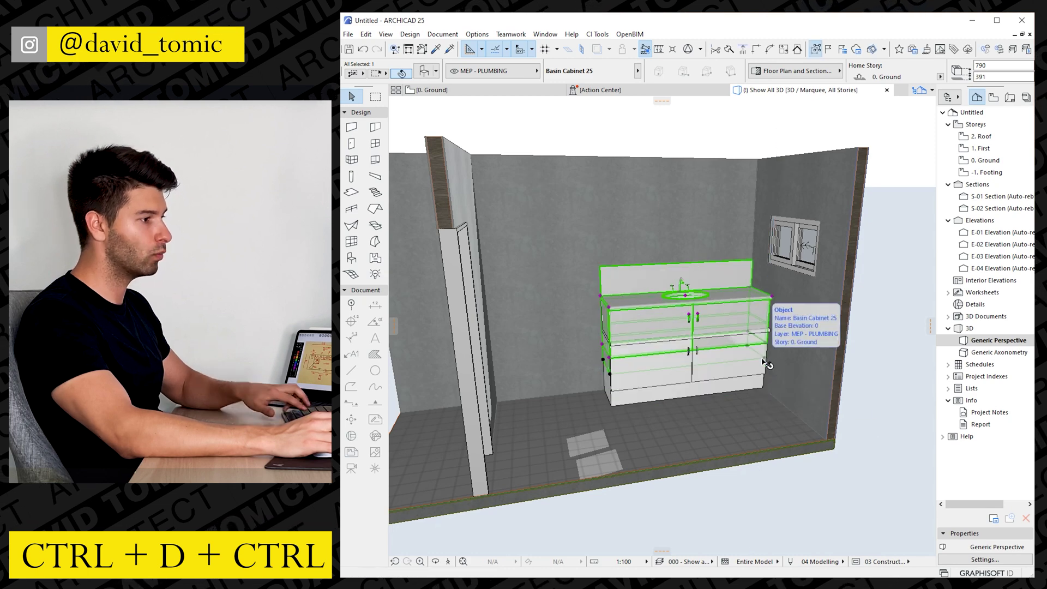
Step: Replace the copied basin cabinet with a frameless rectangular Mirror 25, setting its width to 1900 and height to 980
key("ctrl+t")
type("mirror")
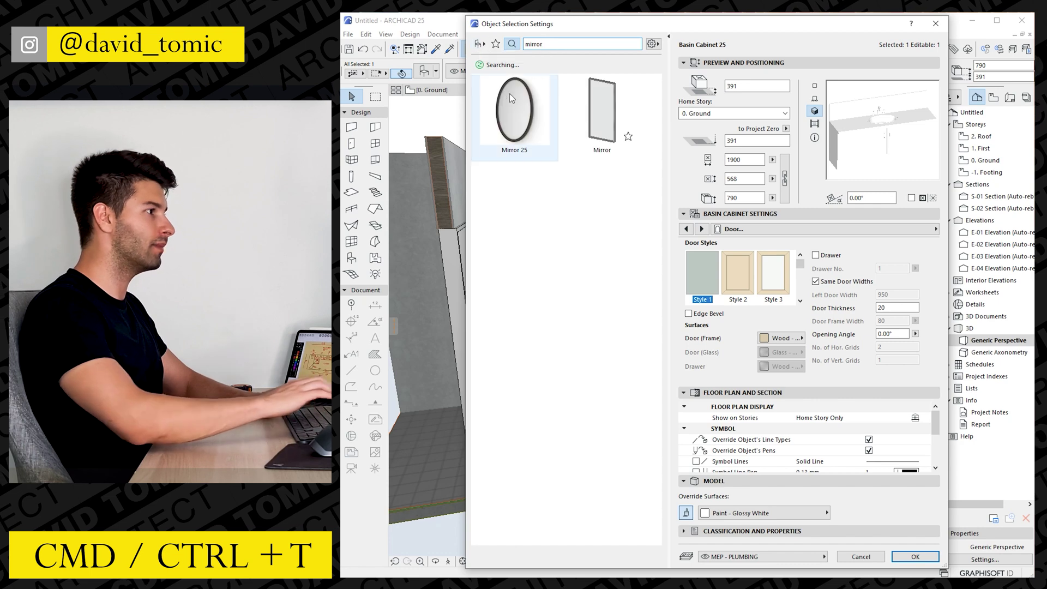
left_click(509, 93)
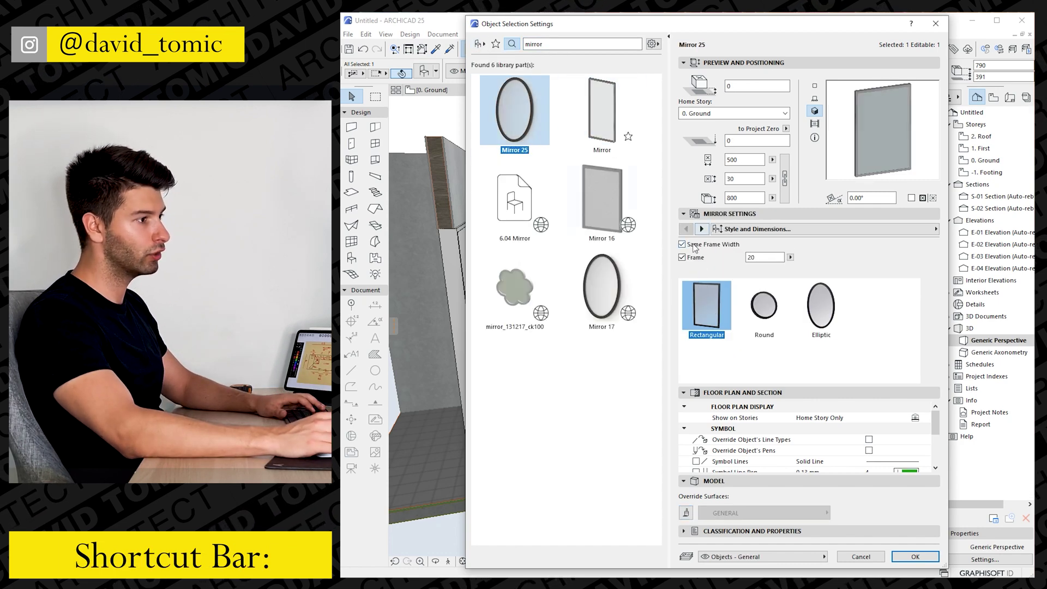
left_click(682, 257)
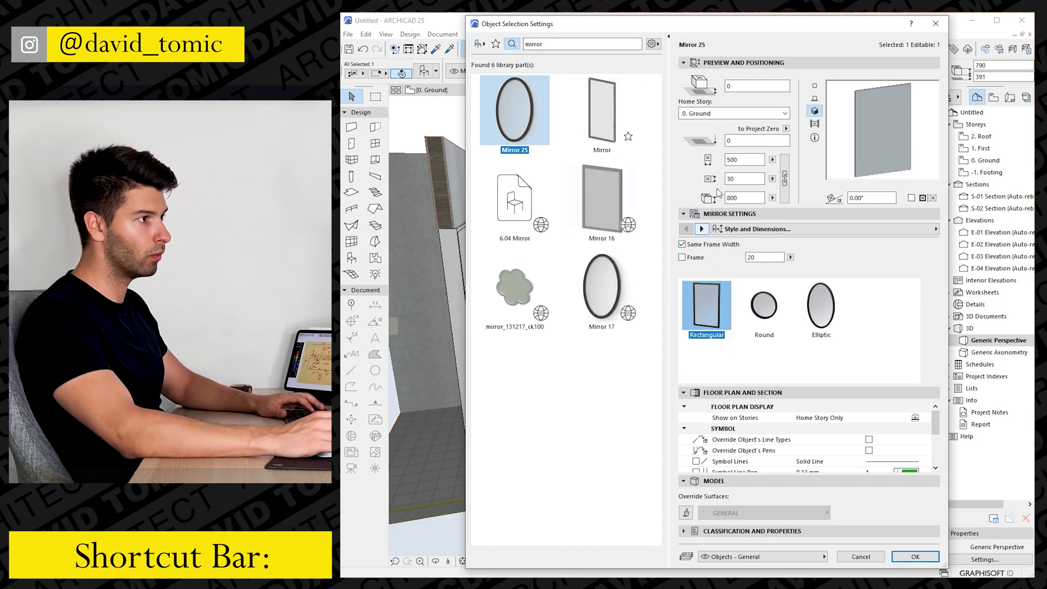
left_click(746, 159)
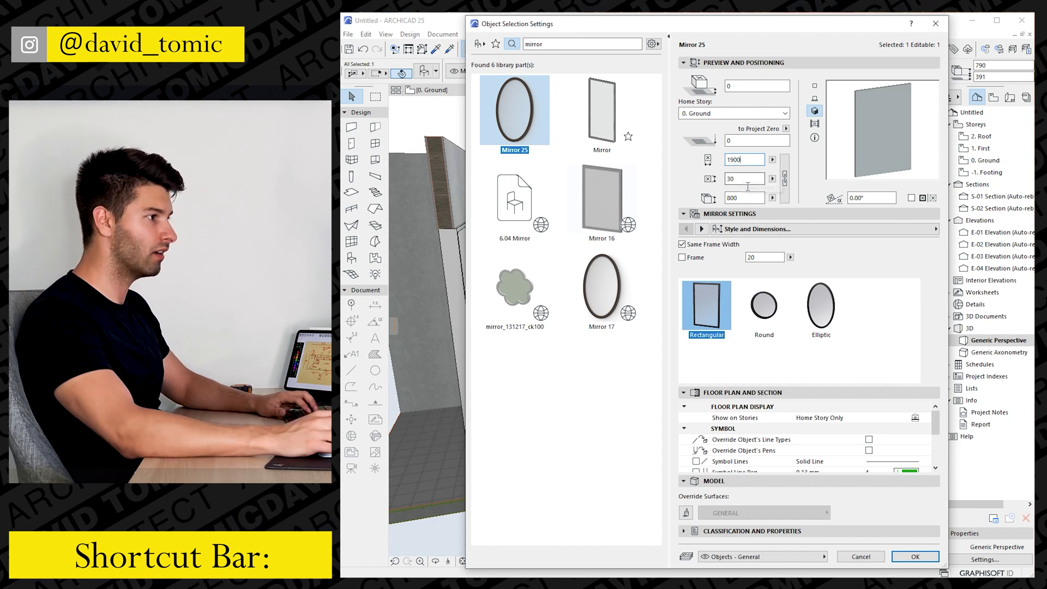
type("980")
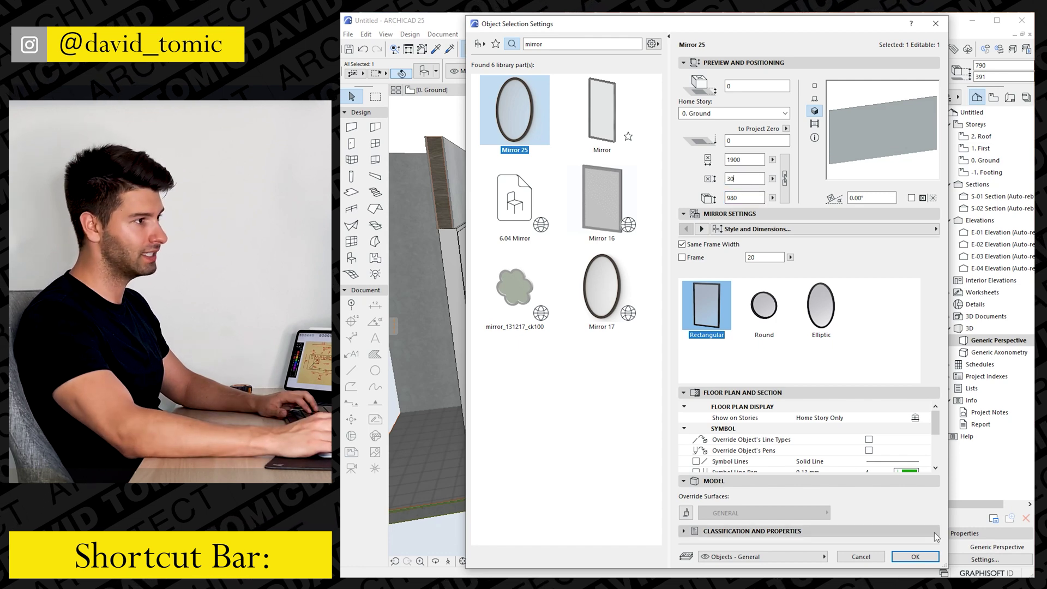
key("Return")
Step: Move the mirror up the back wall so its lower corner sits on the upper corner of the basin cabinet's backsplash
left_click(678, 389)
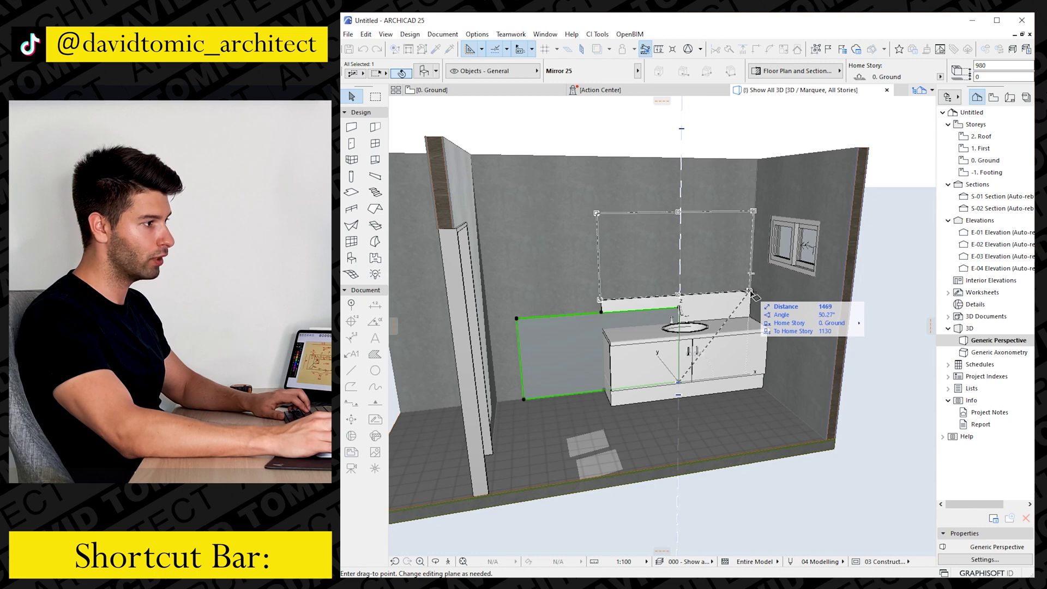
left_click(752, 270)
left_click(751, 268)
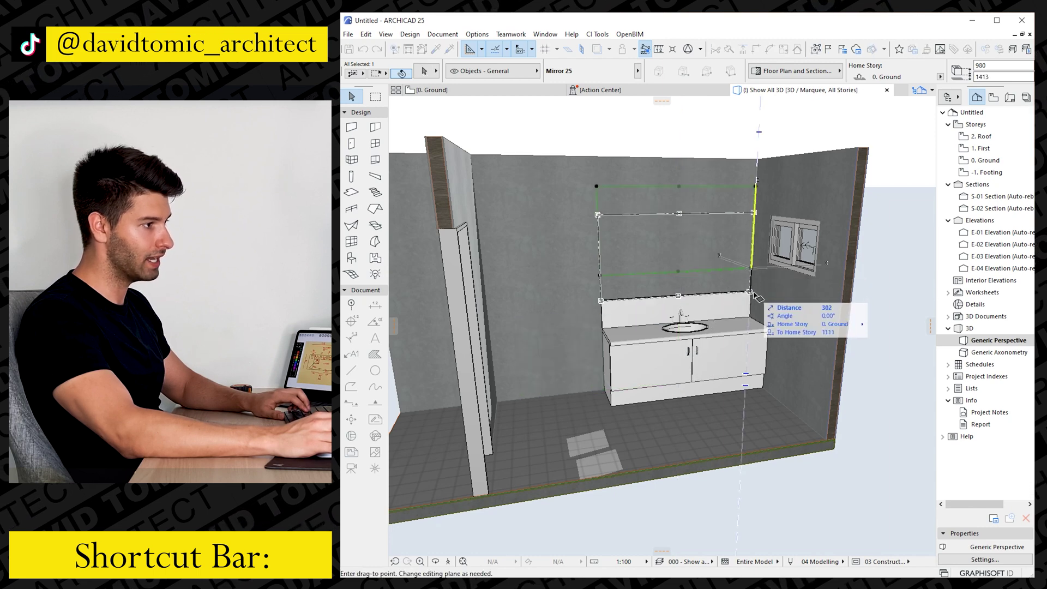
left_click(751, 291)
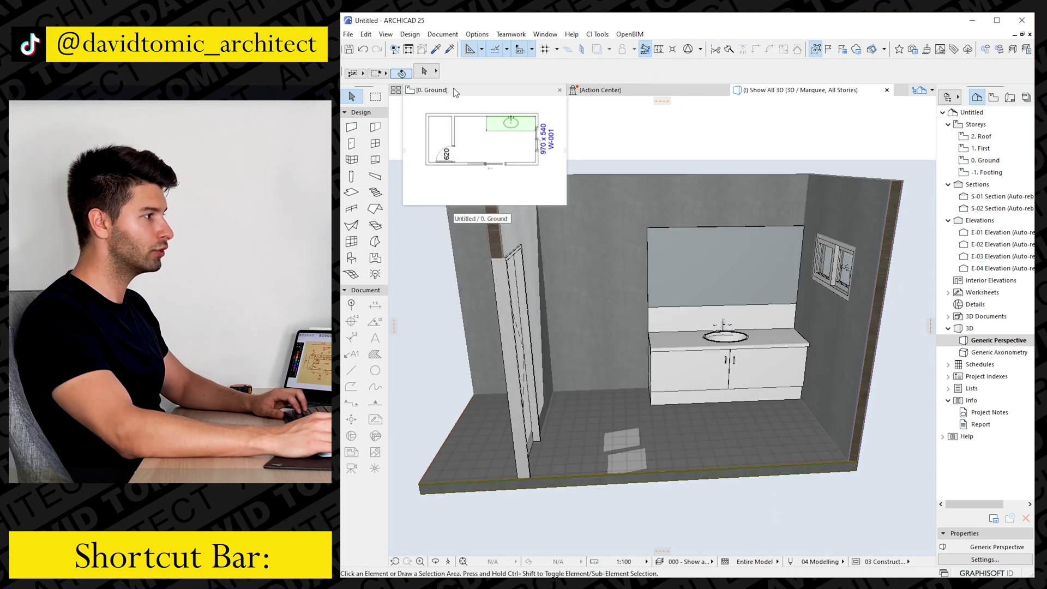
Step: On the Ground floor plan, choose the WC 25 library part as the object and place it in the smaller room
left_click(456, 91)
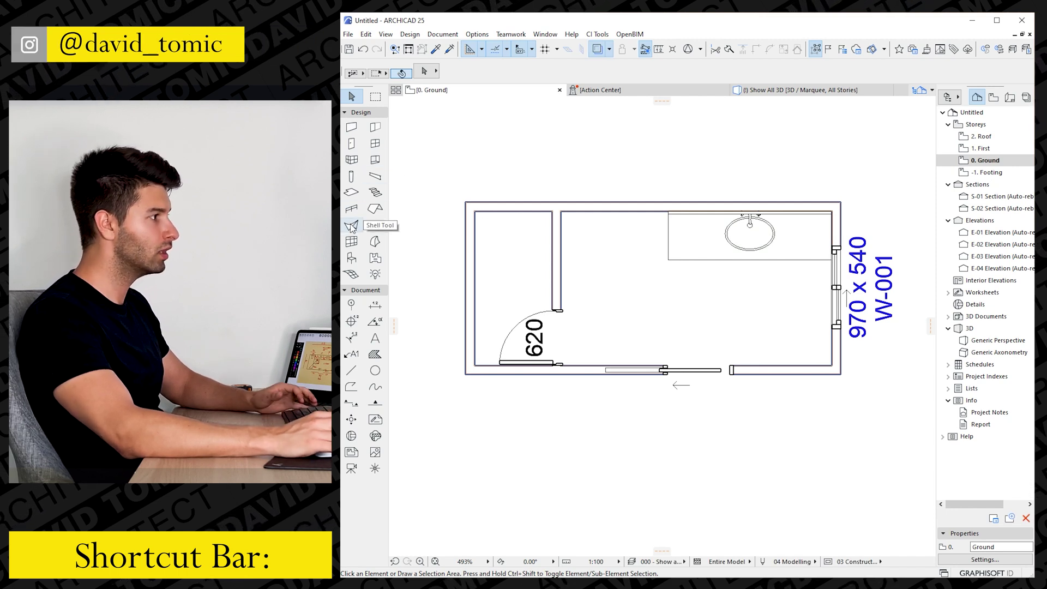
left_click(351, 257)
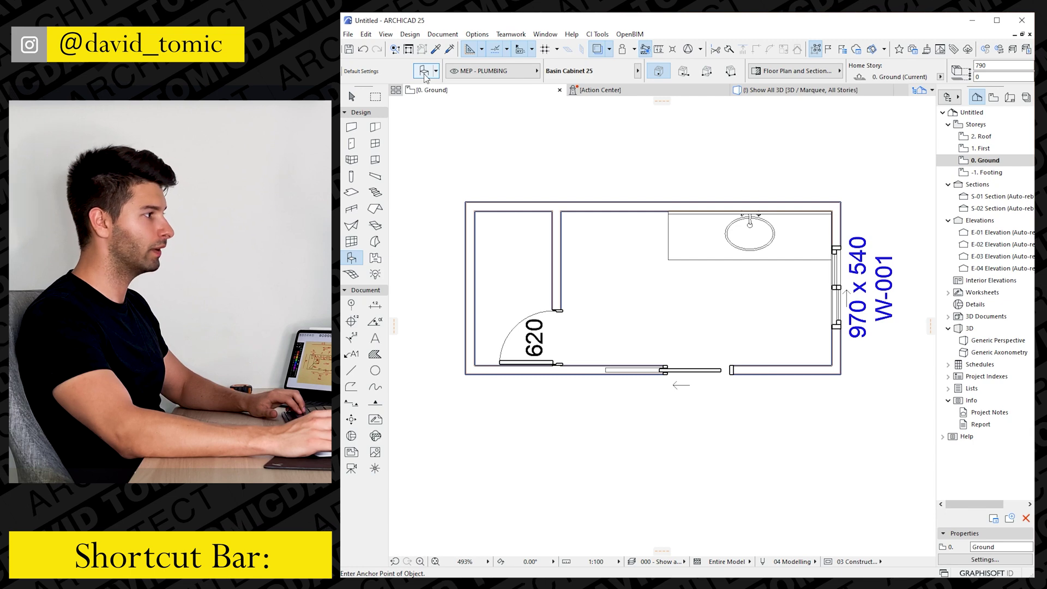
left_click(424, 71)
key("ctrl+a")
type("t")
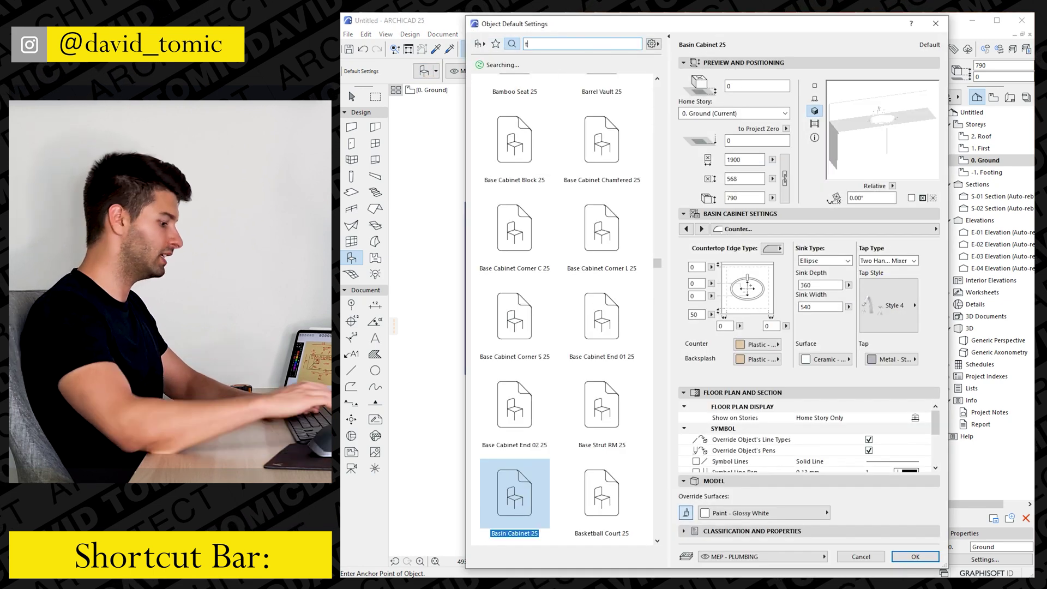
type("oilet")
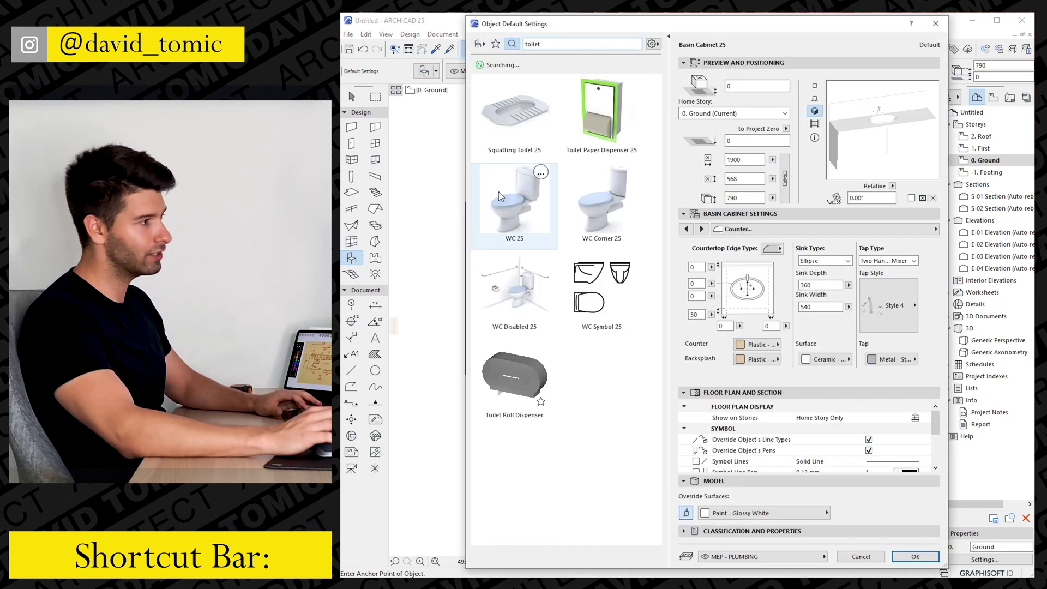
left_click(522, 200)
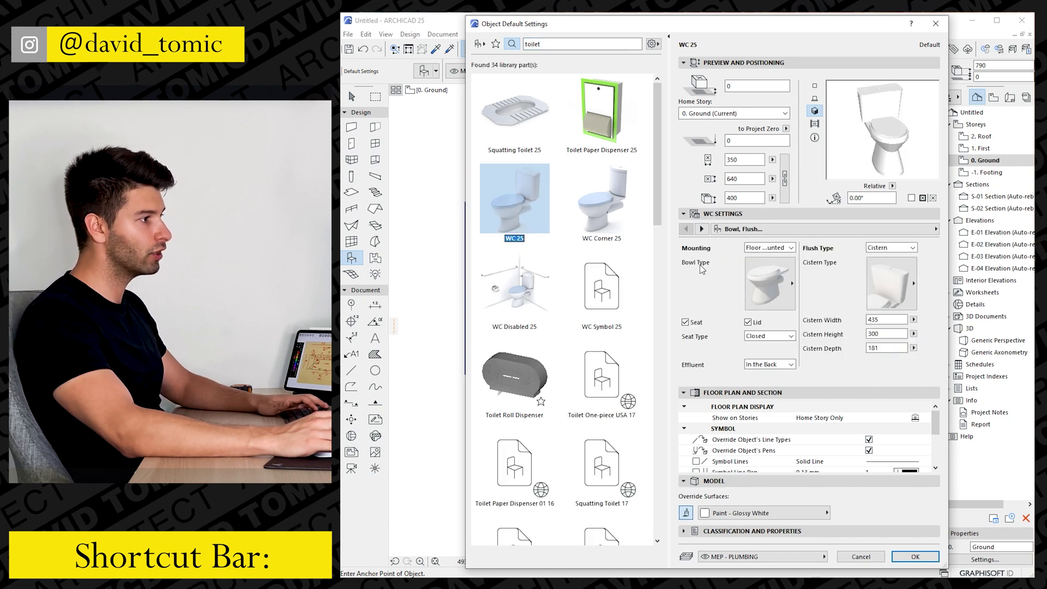
left_click(914, 556)
left_click(514, 277)
key("Escape")
Step: Move the toilet by its back midpoint against the smaller room's upper wall, centred between the side walls
left_click(514, 276)
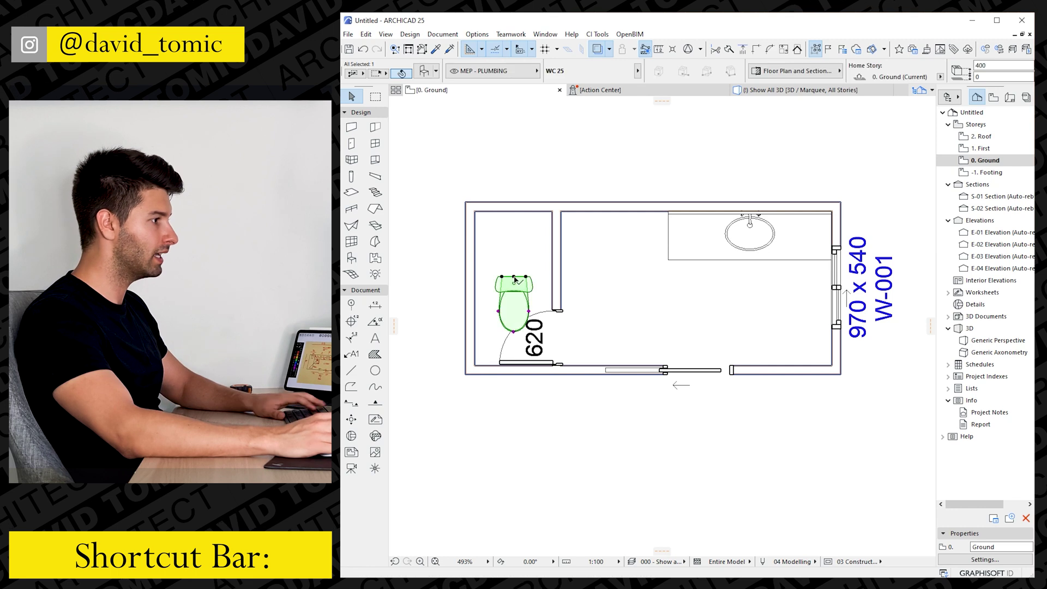
key("ctrl+d")
left_click(514, 276)
left_click(474, 212)
key("ctrl+d")
left_click(474, 212)
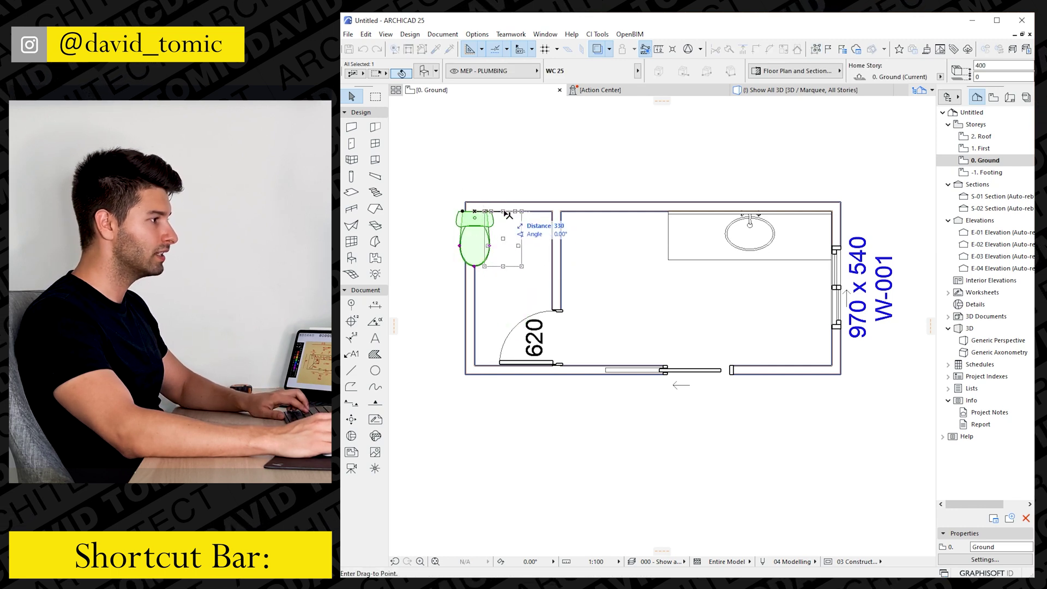
left_click_drag(543, 216, 514, 214)
key("Escape")
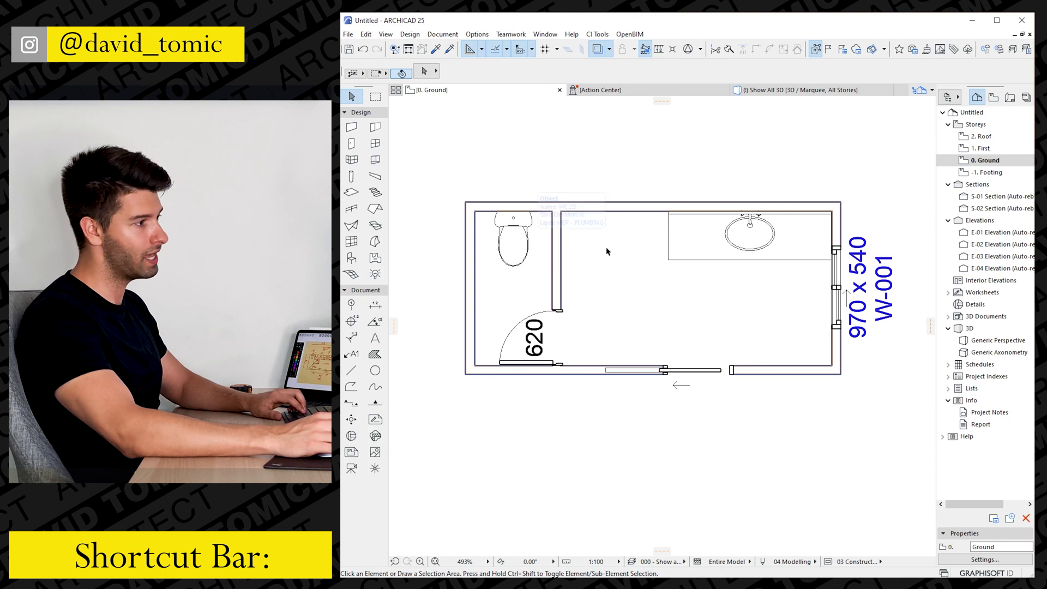
Step: Choose the Shower Cabin 25 library part as the object and set its cabin width to 1010 and depth to 1090
double_click(352, 258)
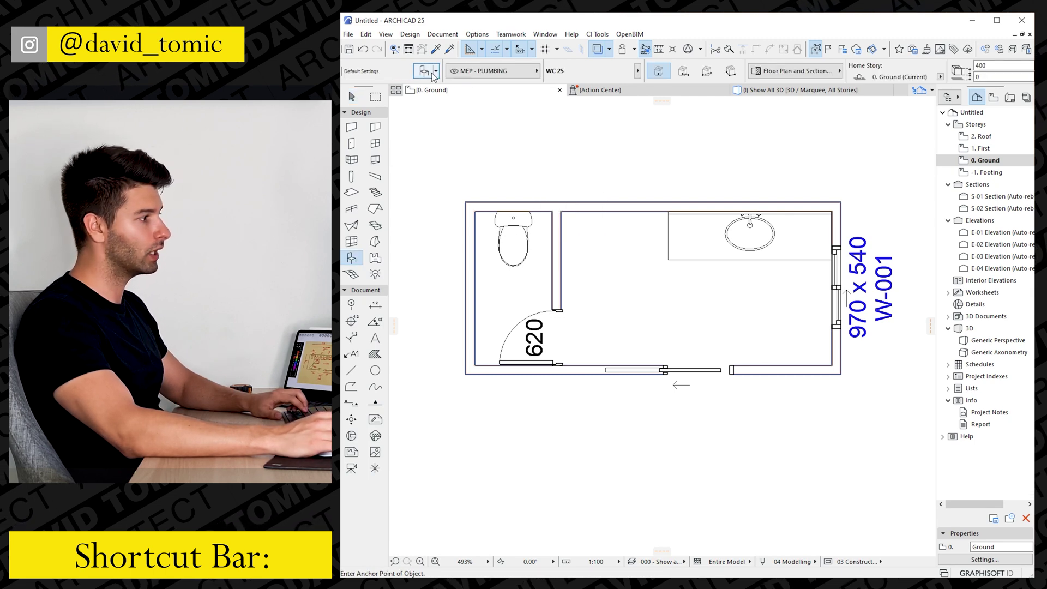
key("ctrl+a")
type("shower")
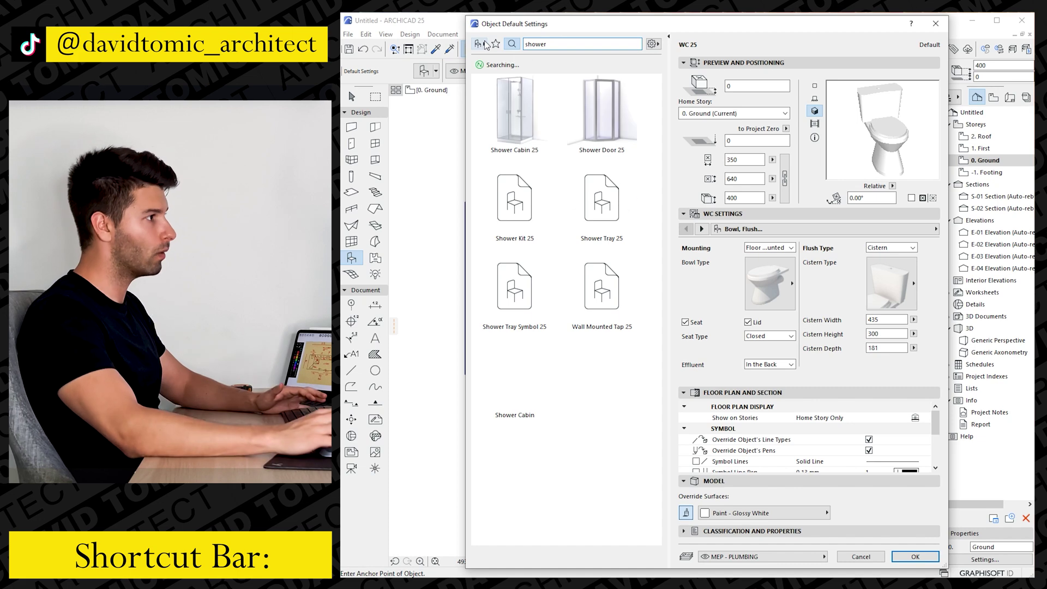
left_click(511, 118)
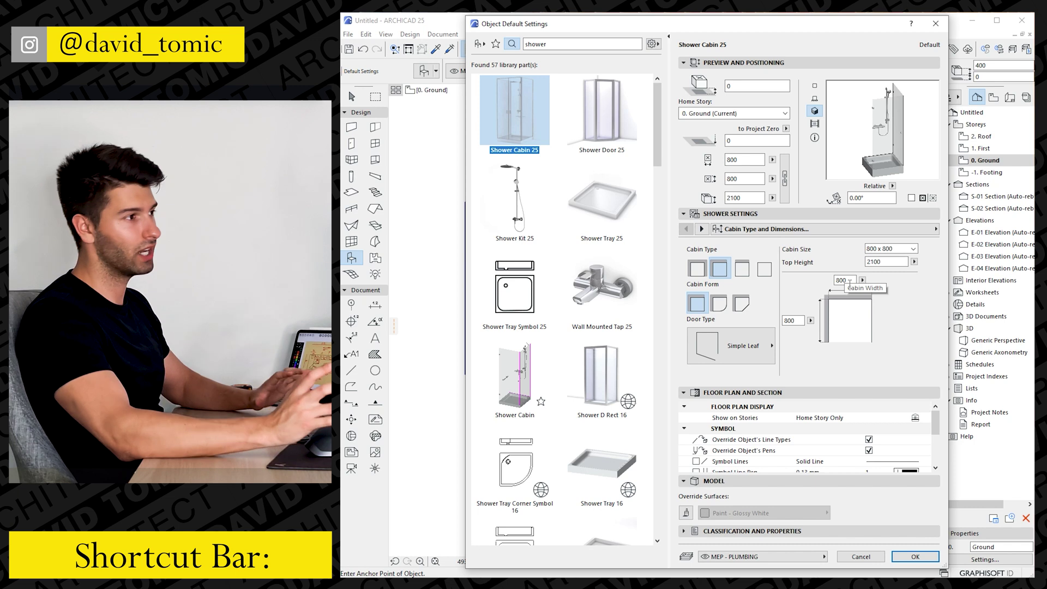
left_click(845, 281)
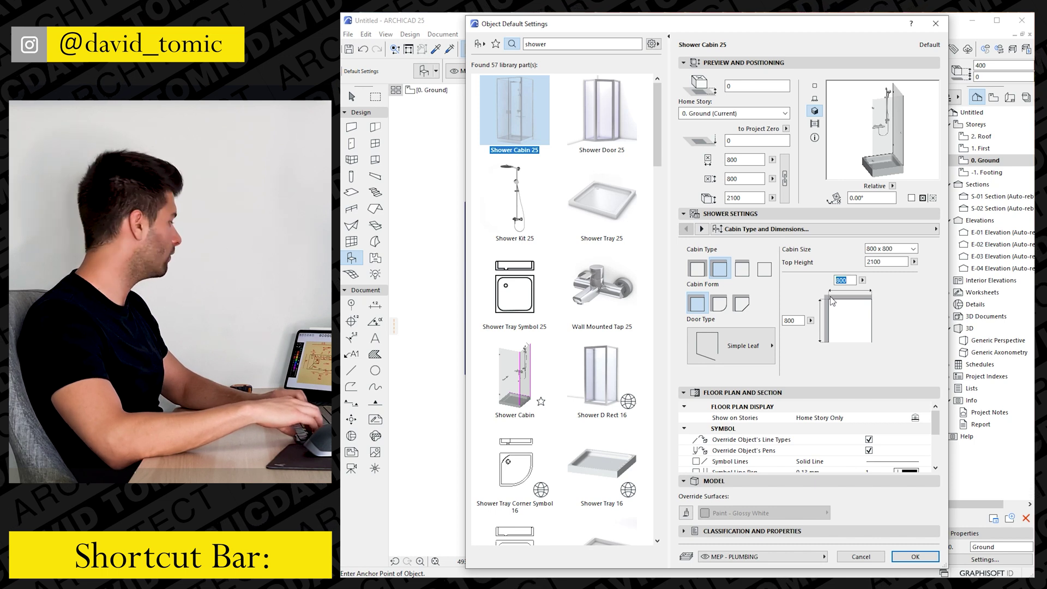
key("Tab")
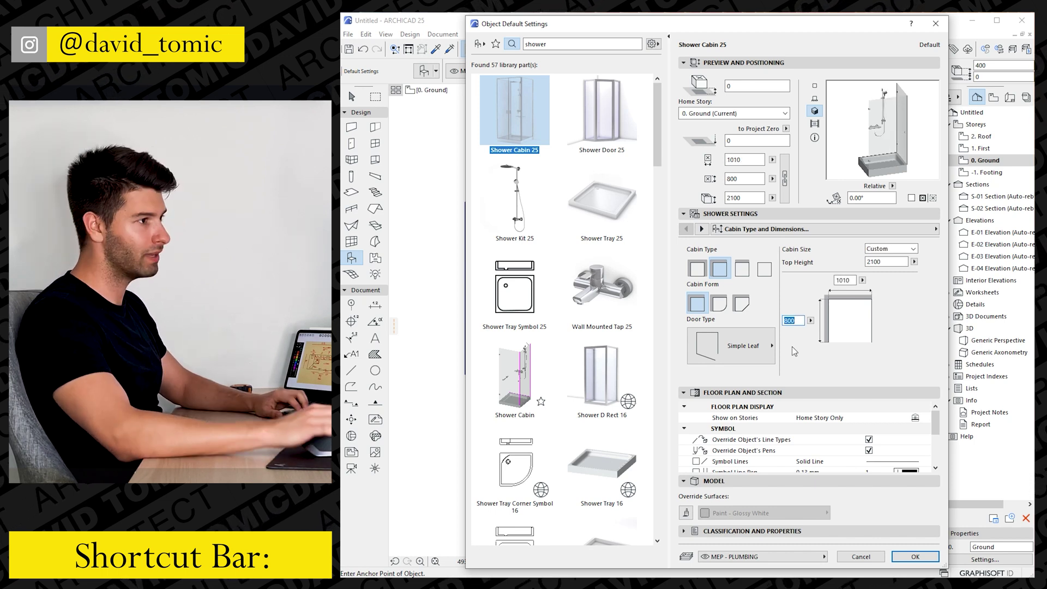
type("1090")
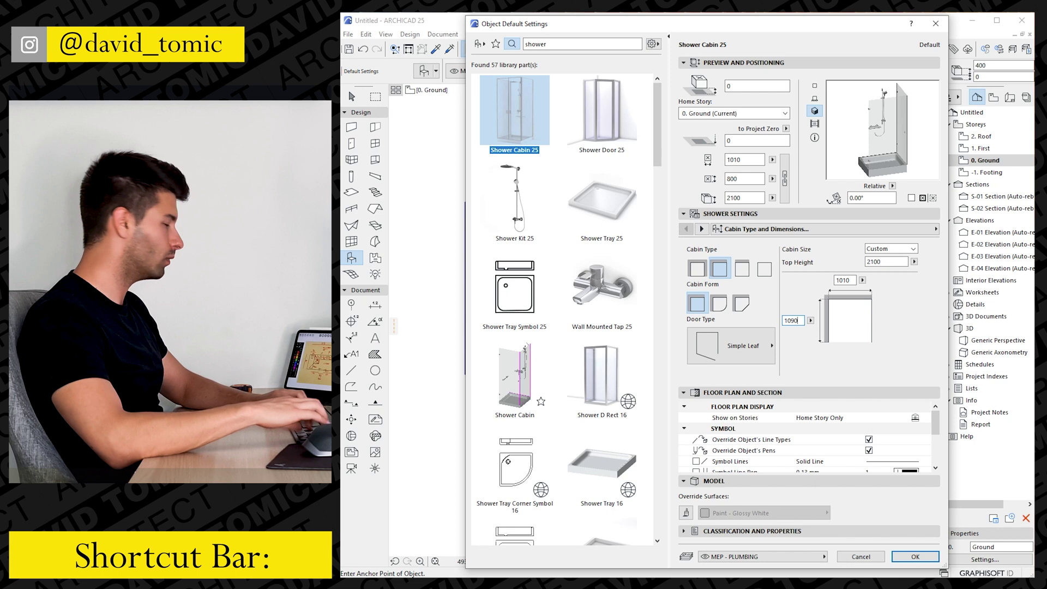
key("Return")
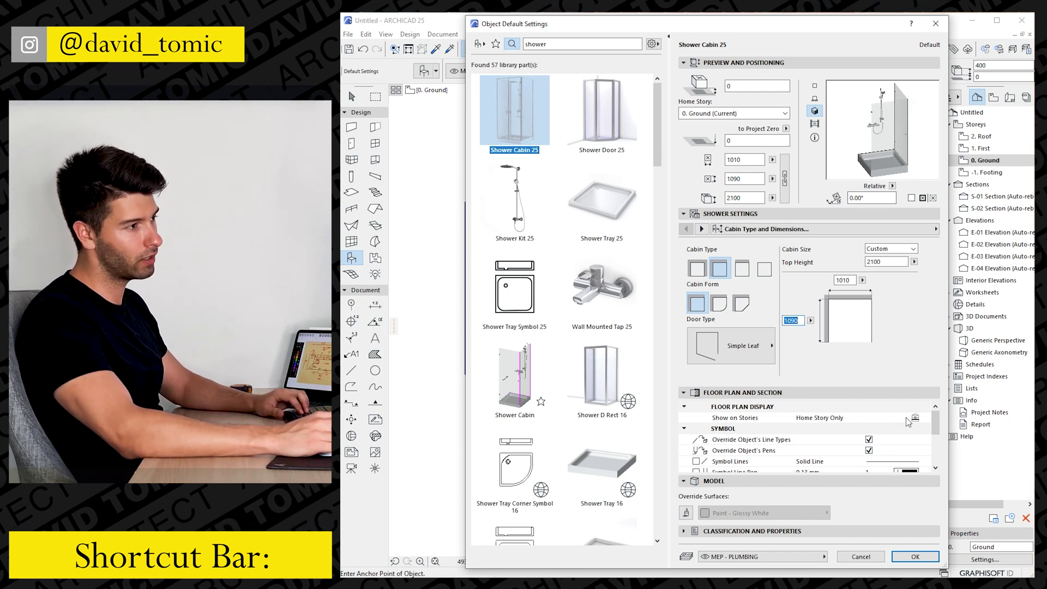
Step: Check the shower cabin's details and accessories, and place it in the larger room between the partition and the basin cabinet
left_click(702, 229)
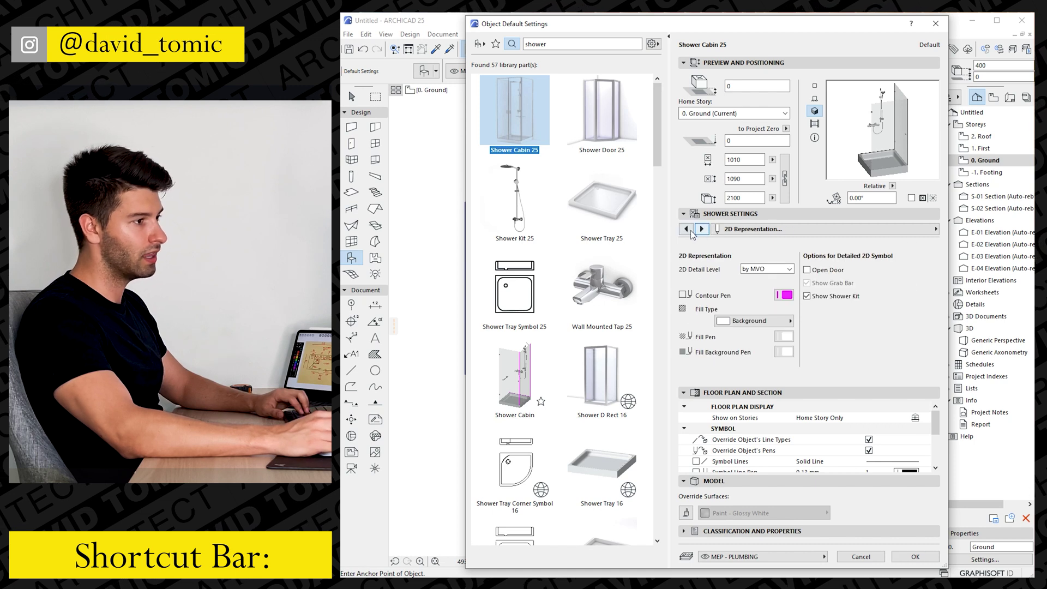
left_click(687, 229)
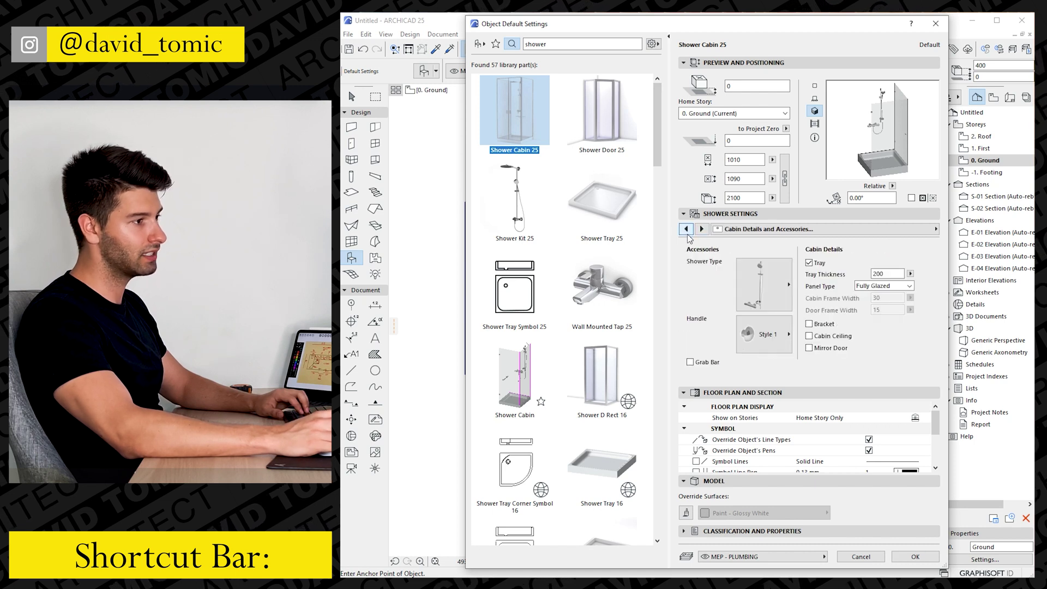
left_click(881, 278)
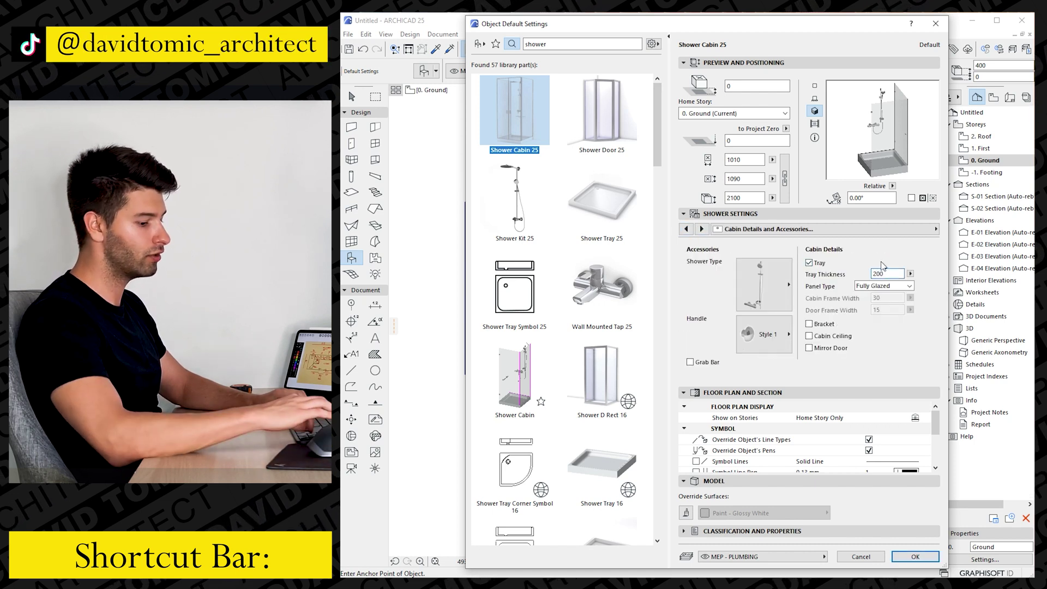
left_click(914, 557)
left_click(623, 272)
key("Escape")
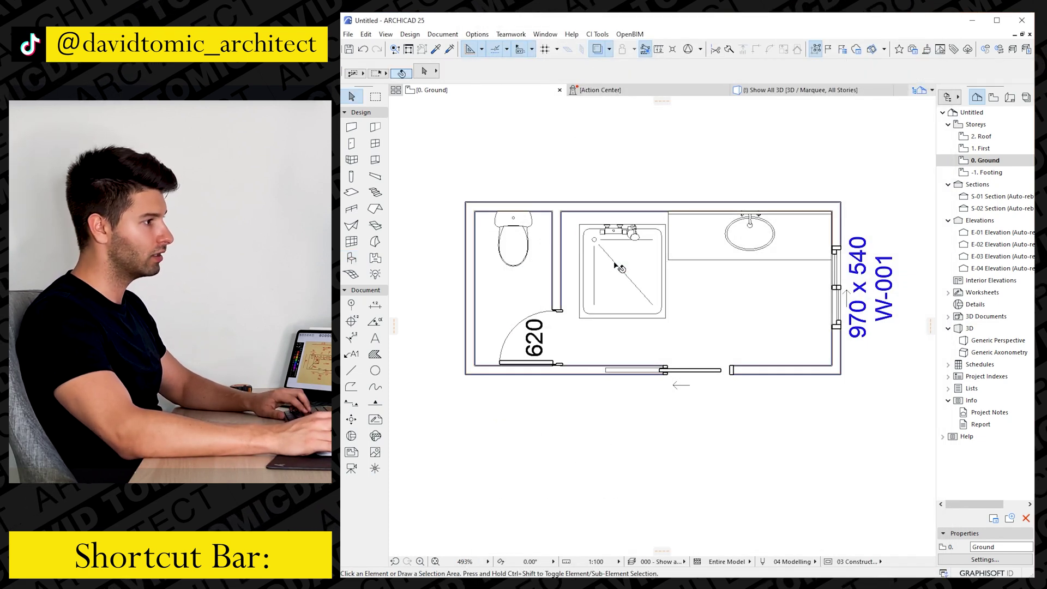
Step: Rotate the shower cabin 90° counter-clockwise so its taps face the partition wall
left_click(619, 266)
key("ctrl+e")
left_click(626, 258)
left_click(634, 323)
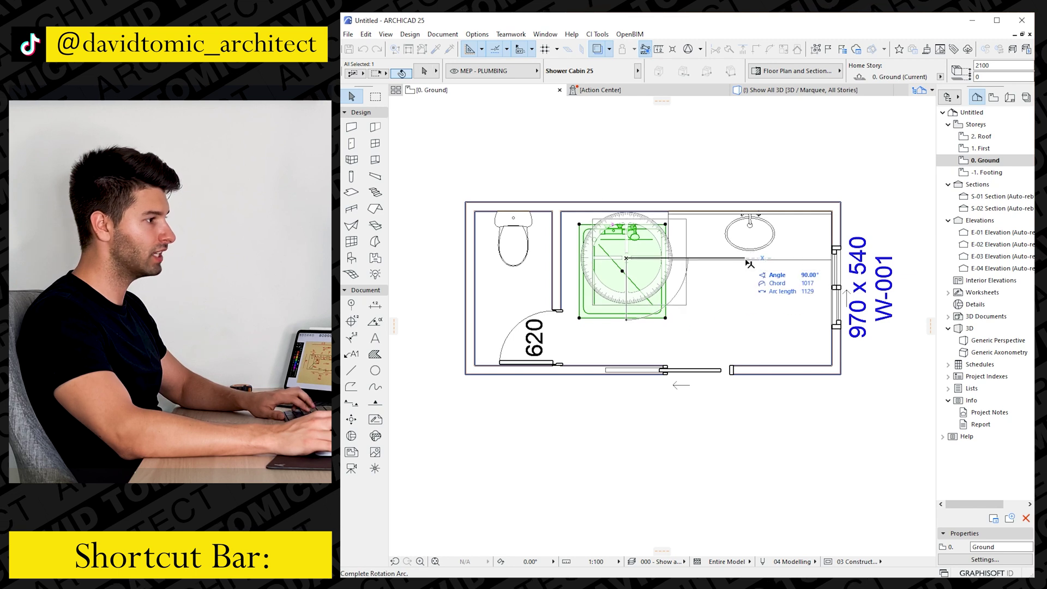
left_click(749, 260)
Step: Move the shower cabin by its corner into the larger room's upper-left inner corner and check the fixtures in 3D
key("ctrl+d")
left_click(593, 220)
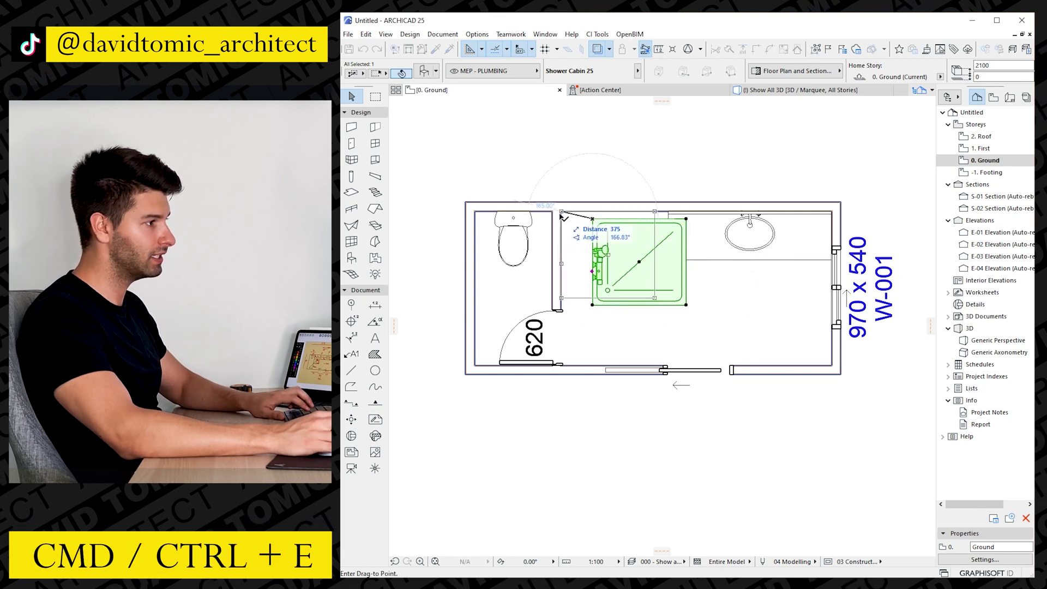
left_click(562, 212)
left_click(632, 325)
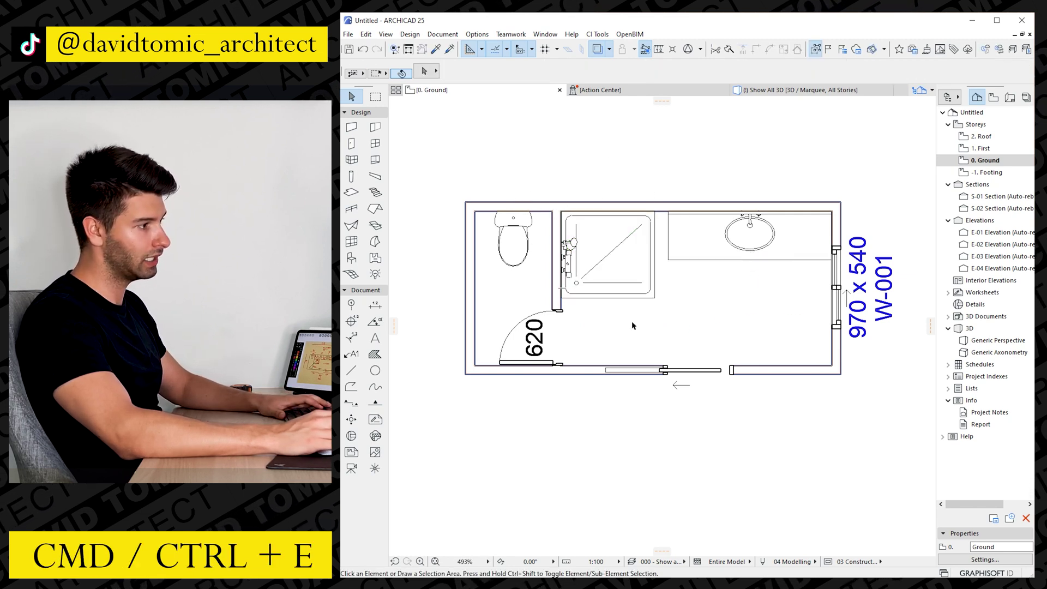
key("F3")
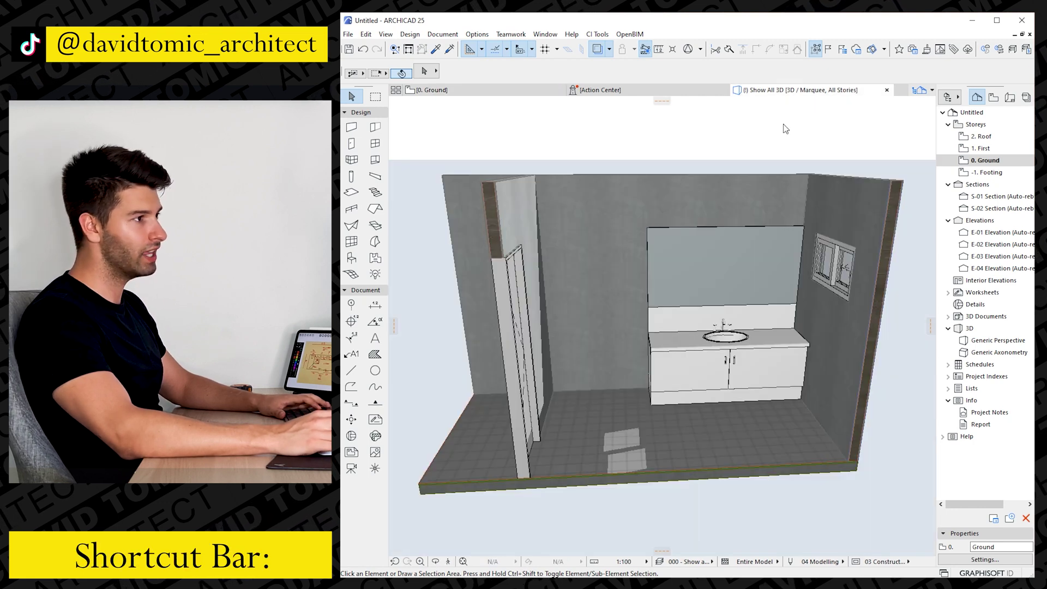
middle_click_drag(672, 429, 602, 430, "shift")
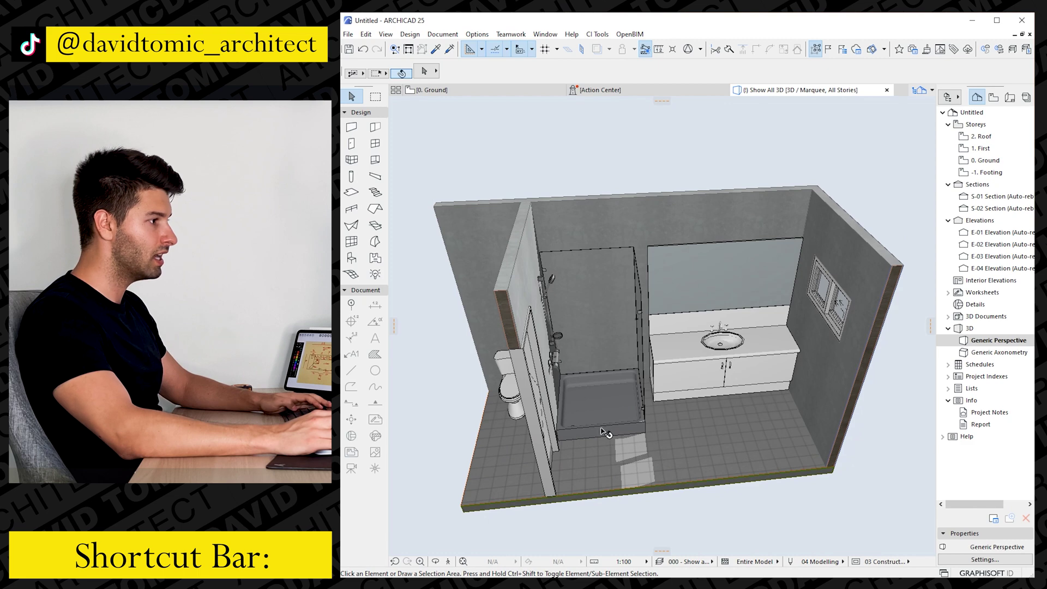
Step: On the Ground floor plan, mirror the shower cabin about a horizontal axis through its centre
left_click(482, 92)
left_click(611, 264)
key("ctrl+m")
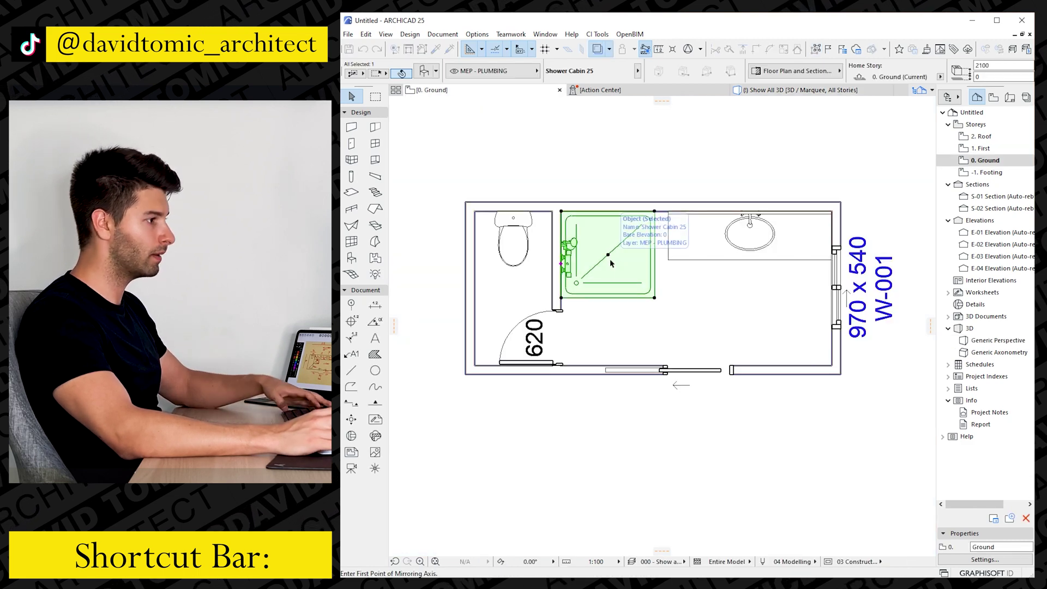
left_click(608, 255)
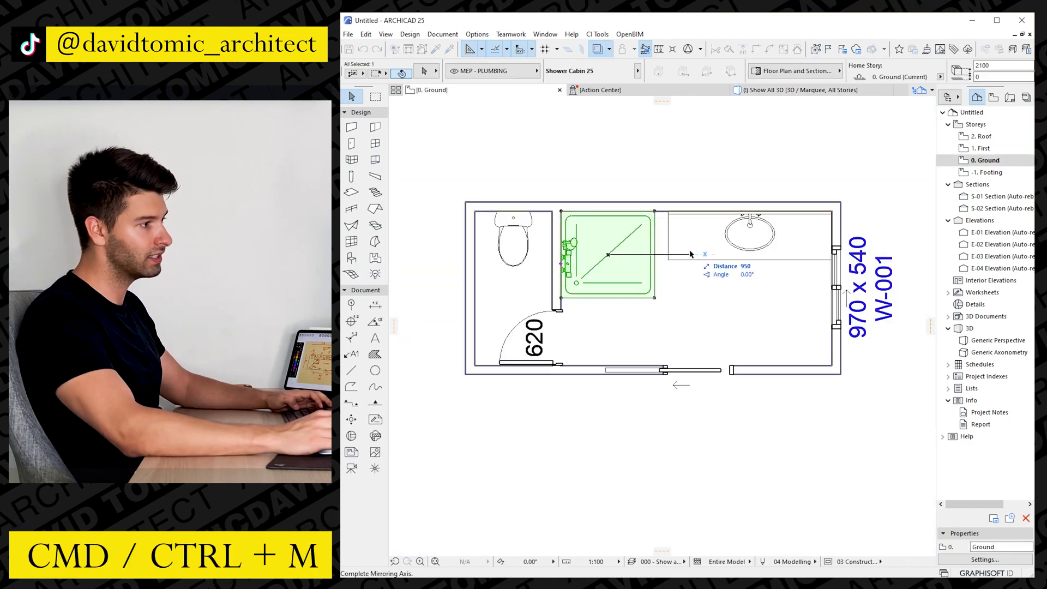
left_click(690, 254)
key("Escape")
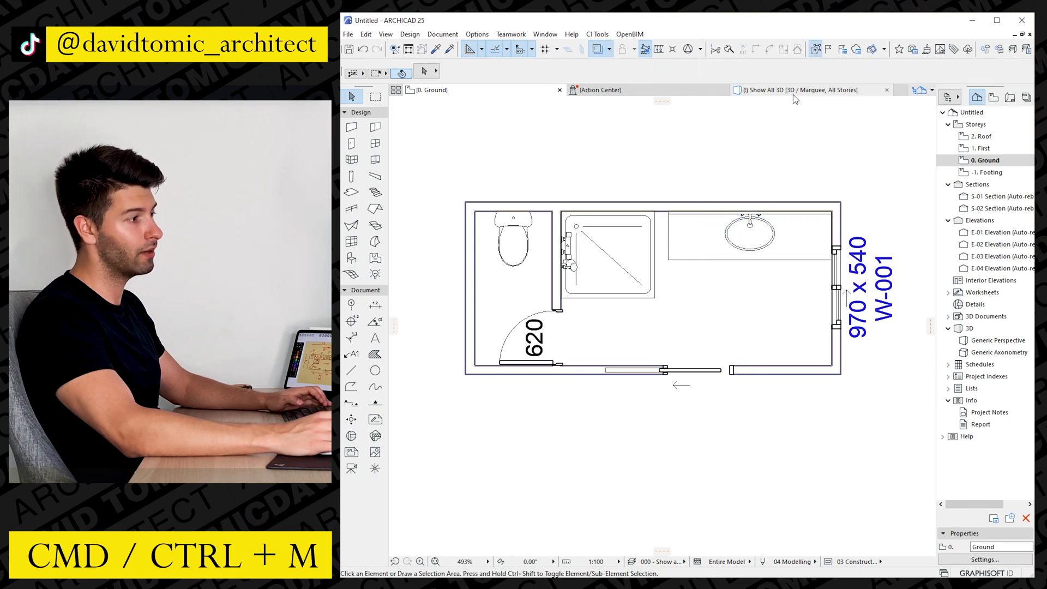
Step: Examine the mirrored shower cabin and the rest of the bathroom in 3D, and return to the Ground floor plan
left_click(796, 90)
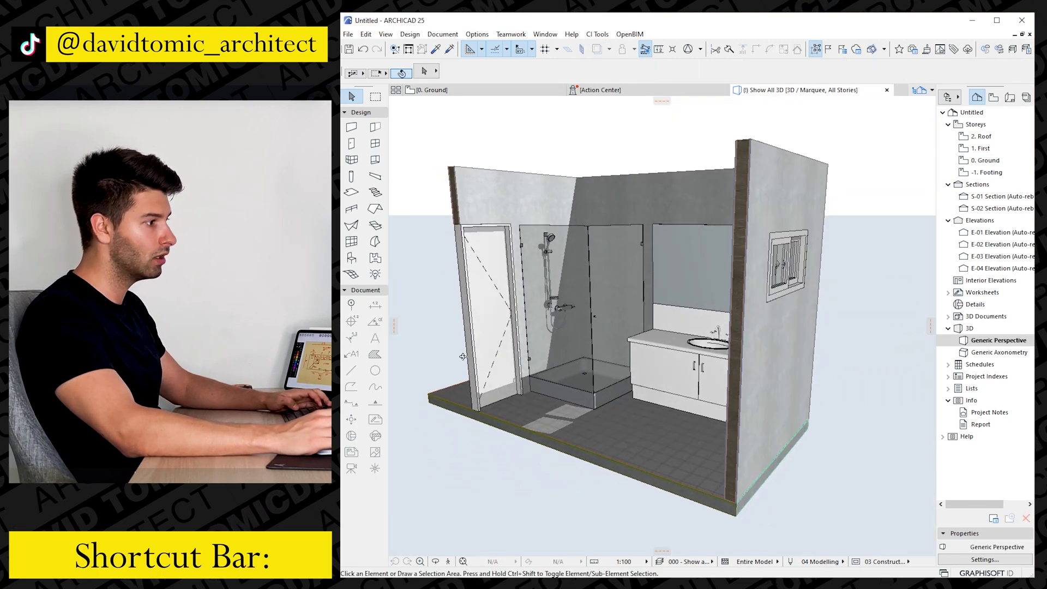
left_click(582, 368)
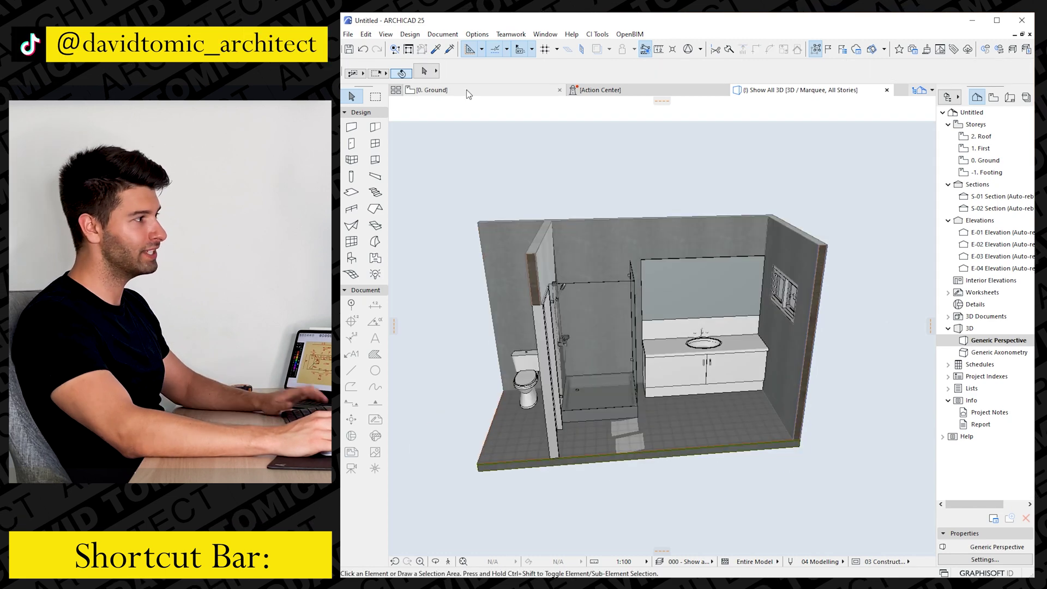
key("F2")
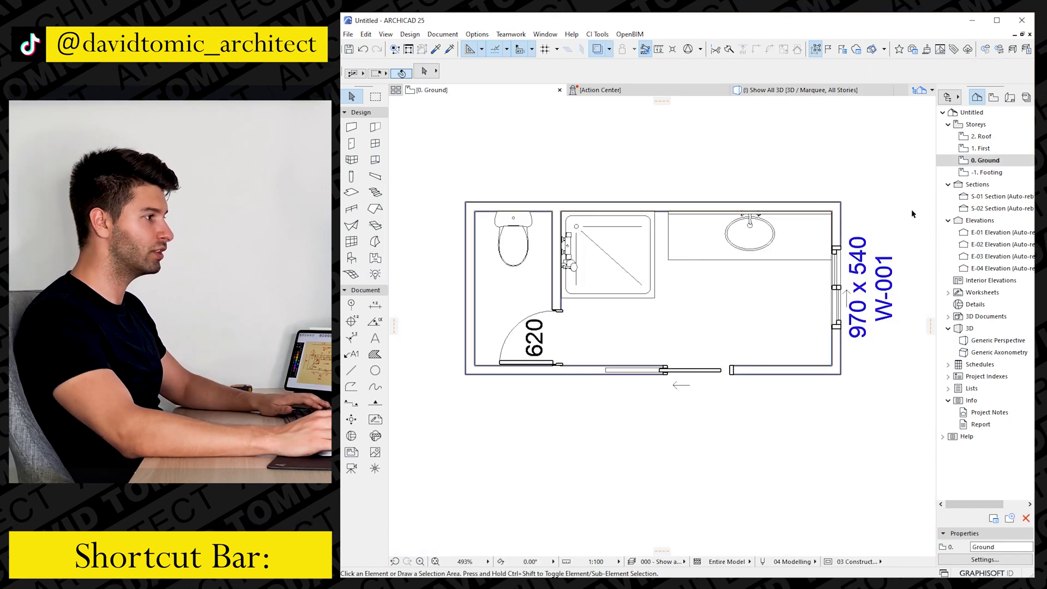
Step: Set the wall defaults to a basic structure of Tile - Wall with a thickness of 10 mm
left_click(352, 127)
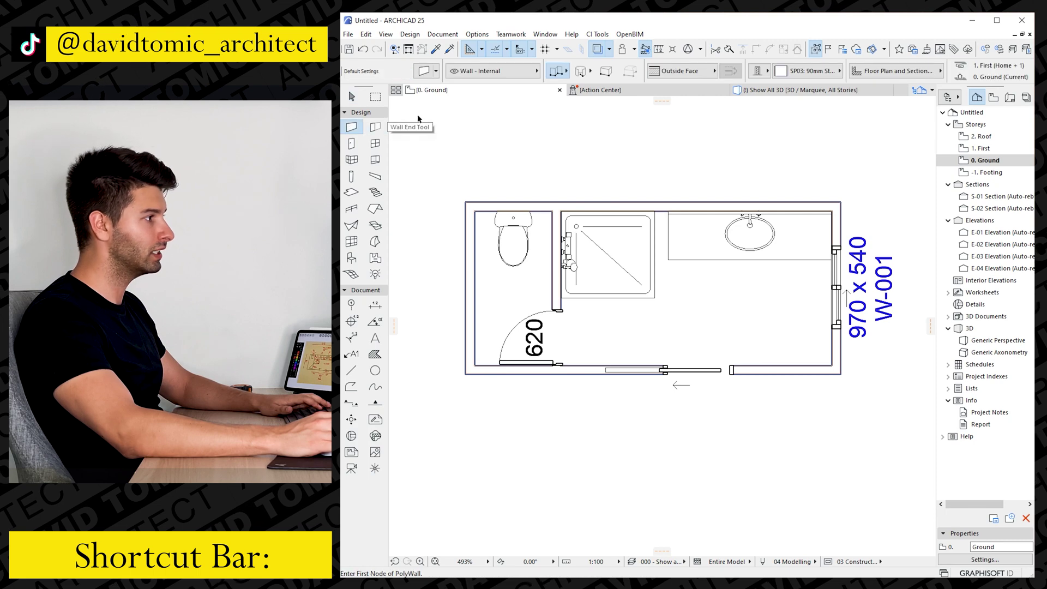
left_click(801, 72)
left_click(801, 71)
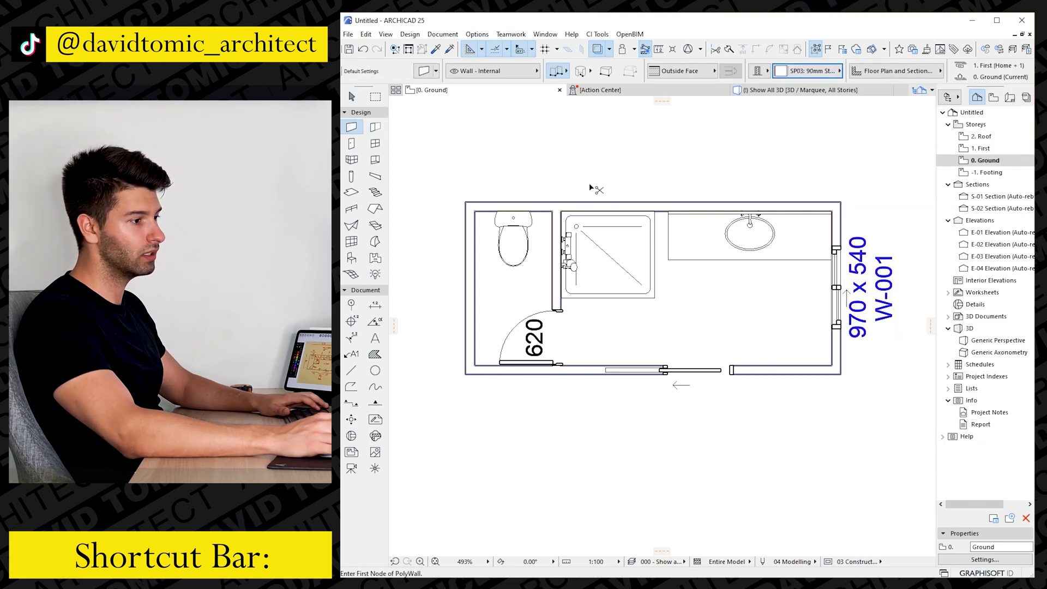
key("ctrl+t")
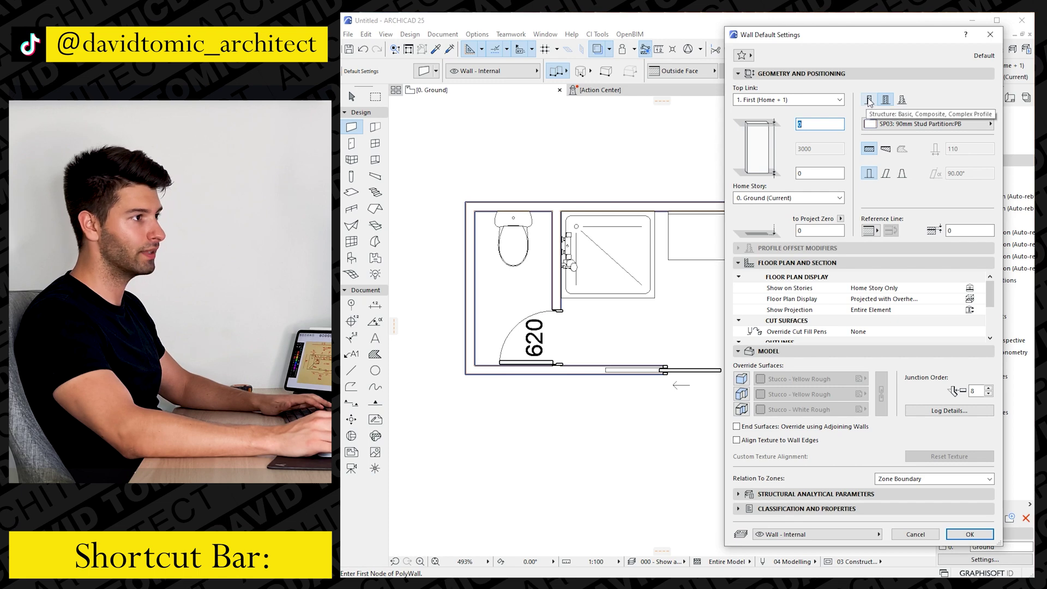
left_click(868, 99)
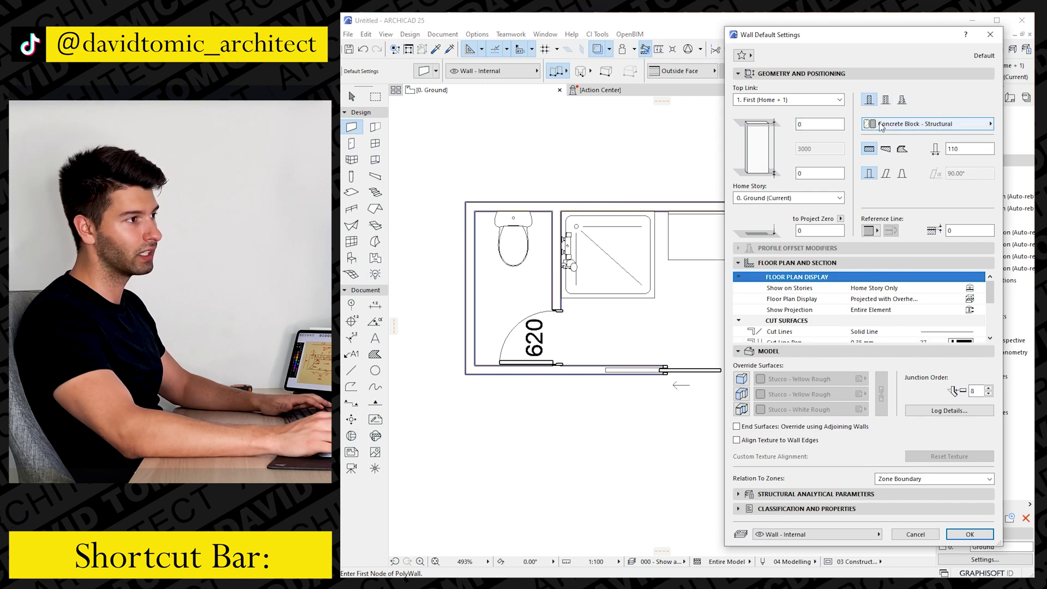
left_click(948, 124)
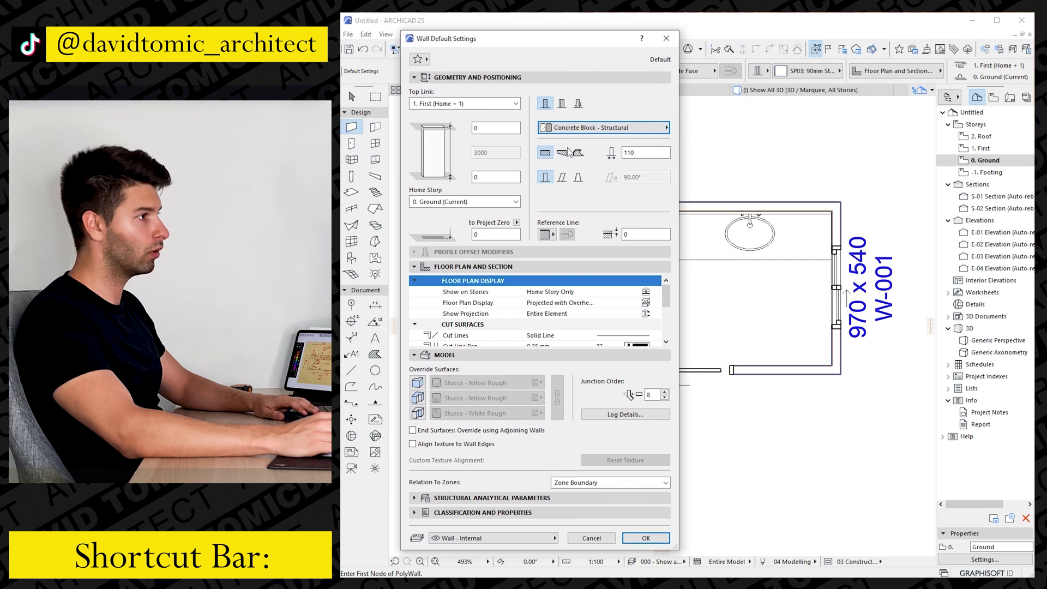
left_click(583, 130)
type("til")
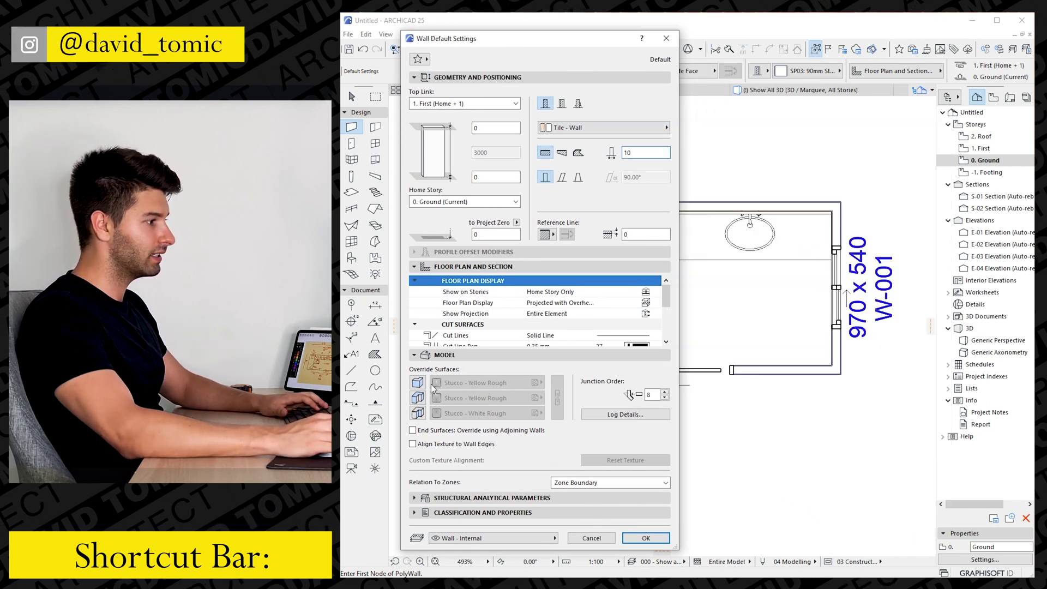
Step: Override all three default wall surfaces with the Tiles - White Matte 15x15 finish
left_click(418, 382)
left_click(505, 384)
left_click(1026, 383)
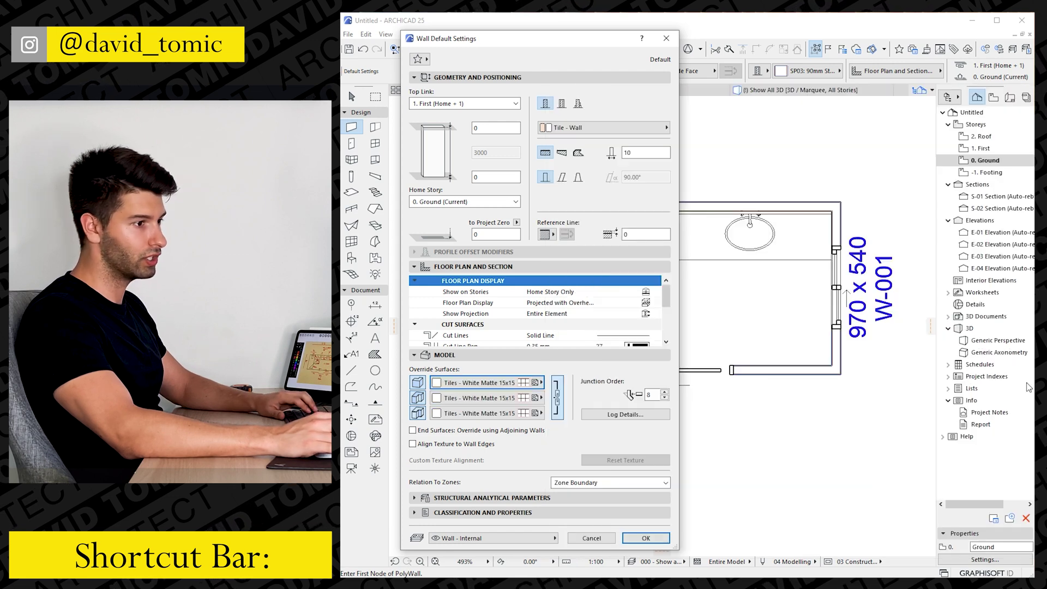
left_click_drag(668, 296, 664, 308)
Step: Make the default wall top Not Linked, set the wall height to 200 mm and accept the settings
left_click(463, 103)
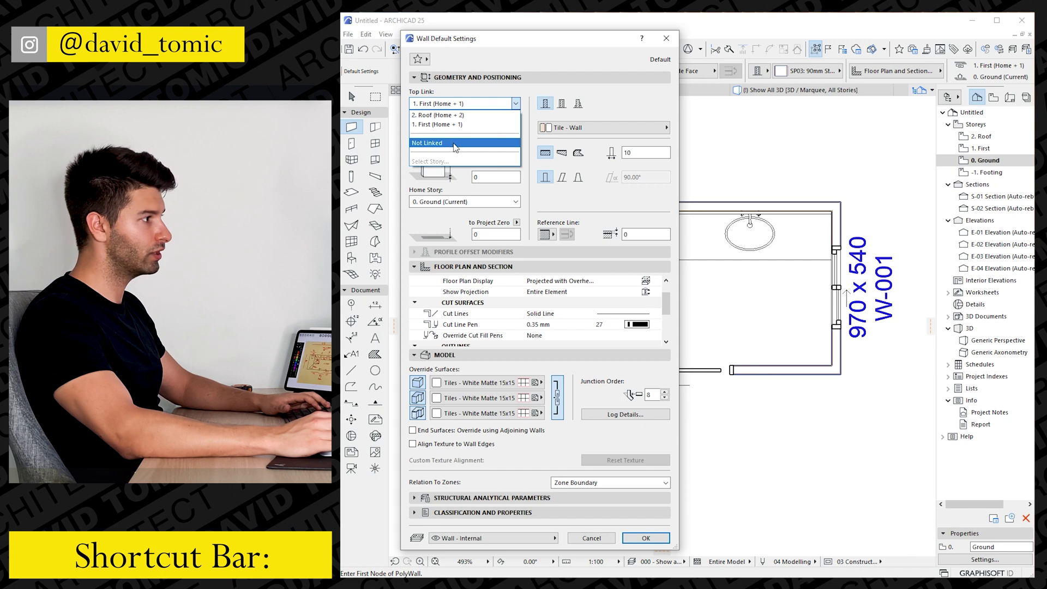
left_click(452, 145)
key("Tab")
type("200")
key("Tab")
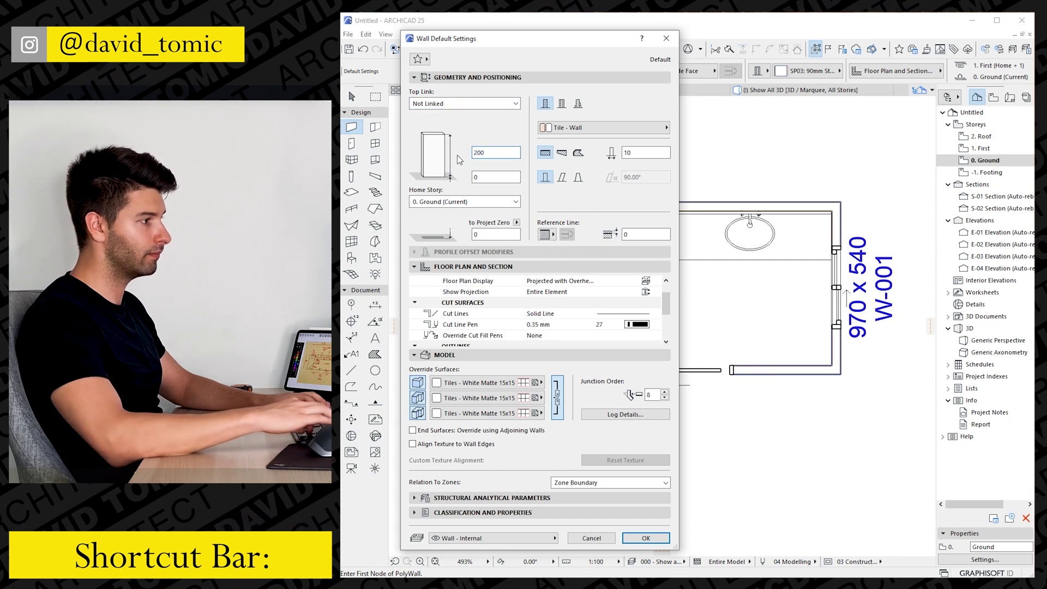
left_click(648, 537)
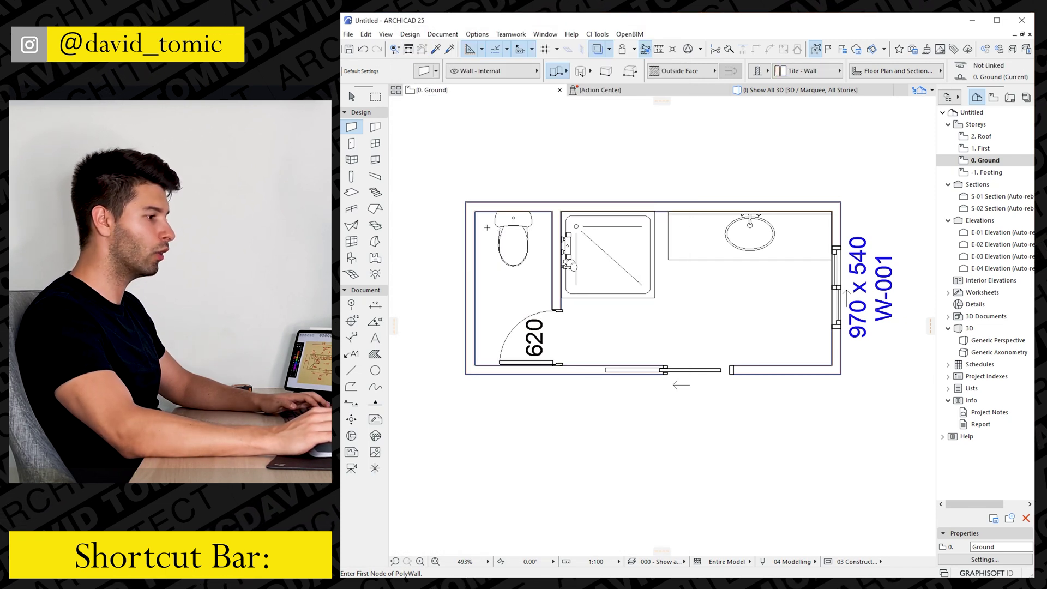
Step: Draw the tile skirting around the toilet room's inner wall faces, starting and ending at its upper-left corner
left_click(476, 214)
scroll(478, 220, "up", 4)
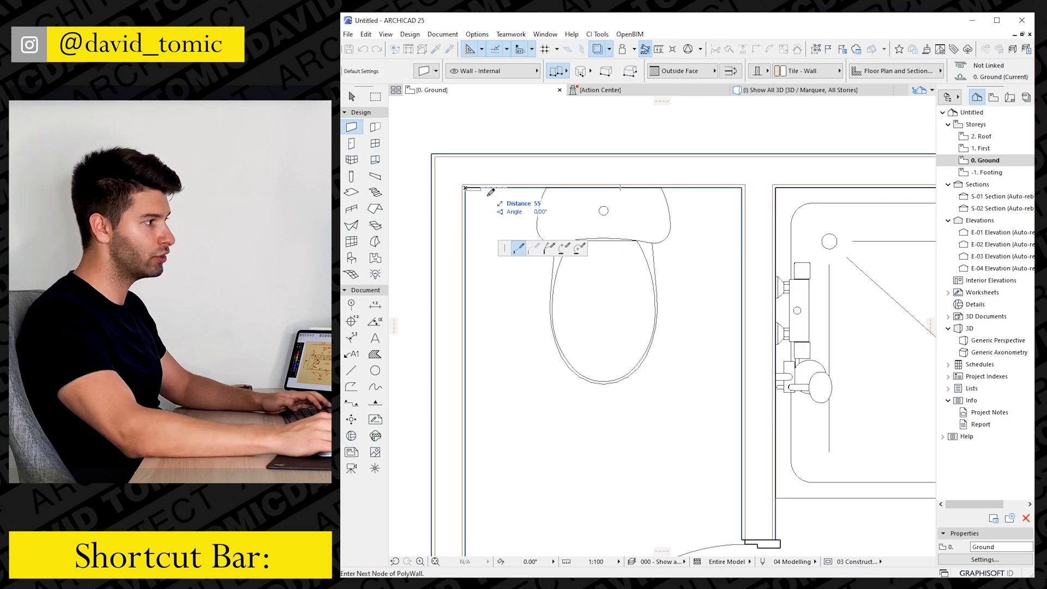
scroll(497, 190, "down", 2)
scroll(599, 193, "up", 2)
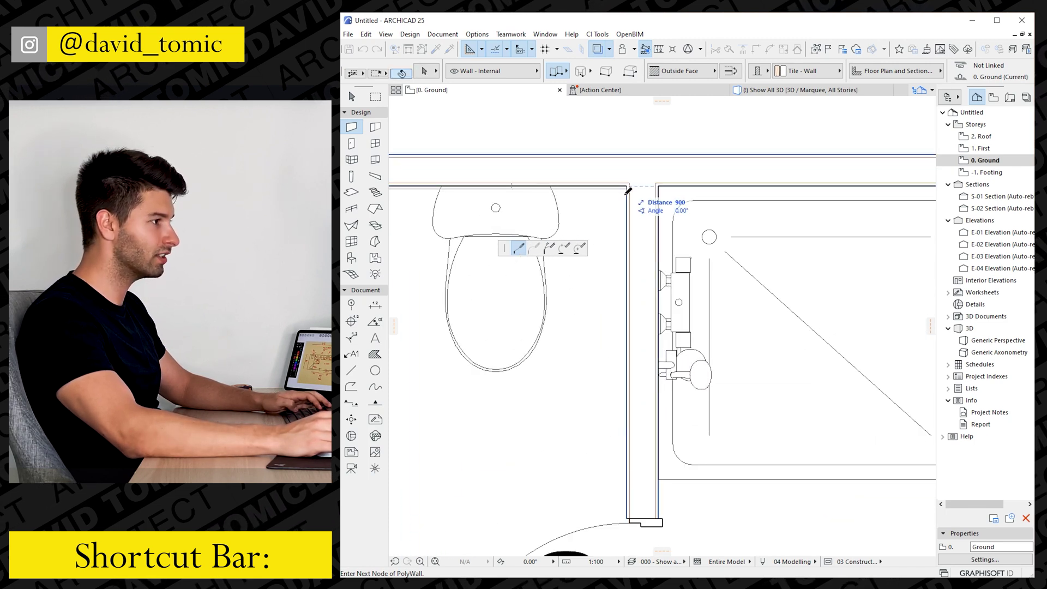
left_click(625, 194)
middle_click_drag(629, 535, 608, 289)
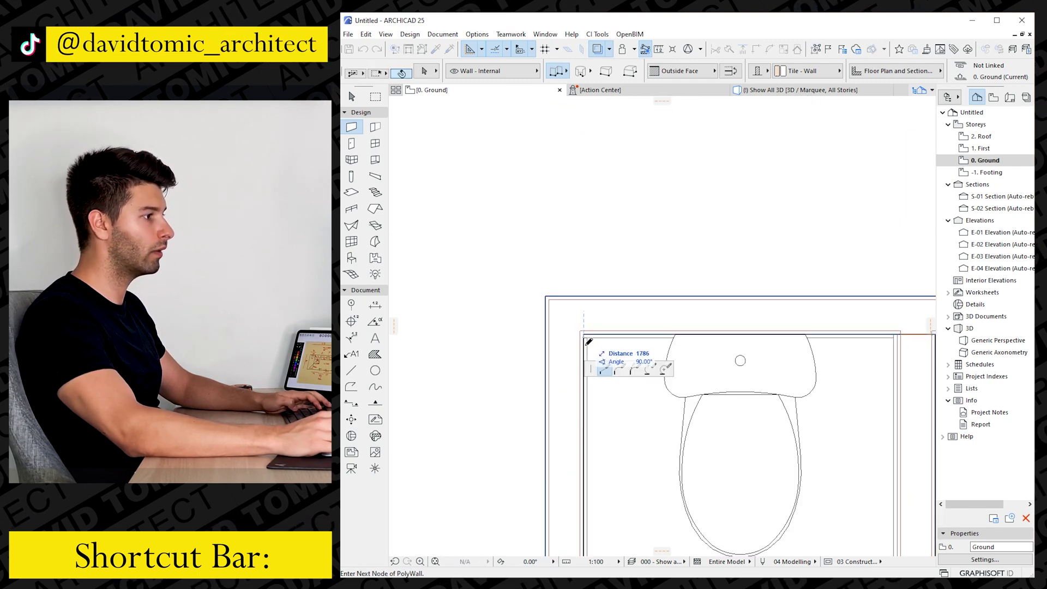
double_click(583, 334)
Step: Draw the tile skirting along the larger room's inner wall faces, leaving the door openings clear
scroll(659, 440, "down", 3)
middle_click_drag(745, 444, 439, 160)
scroll(552, 434, "up", 3)
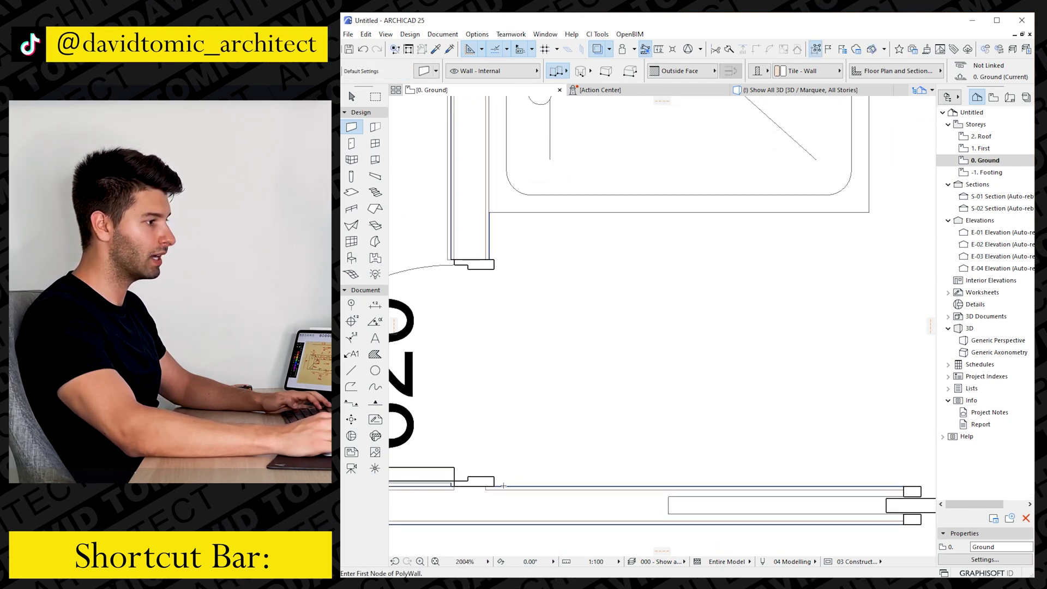
left_click(494, 486)
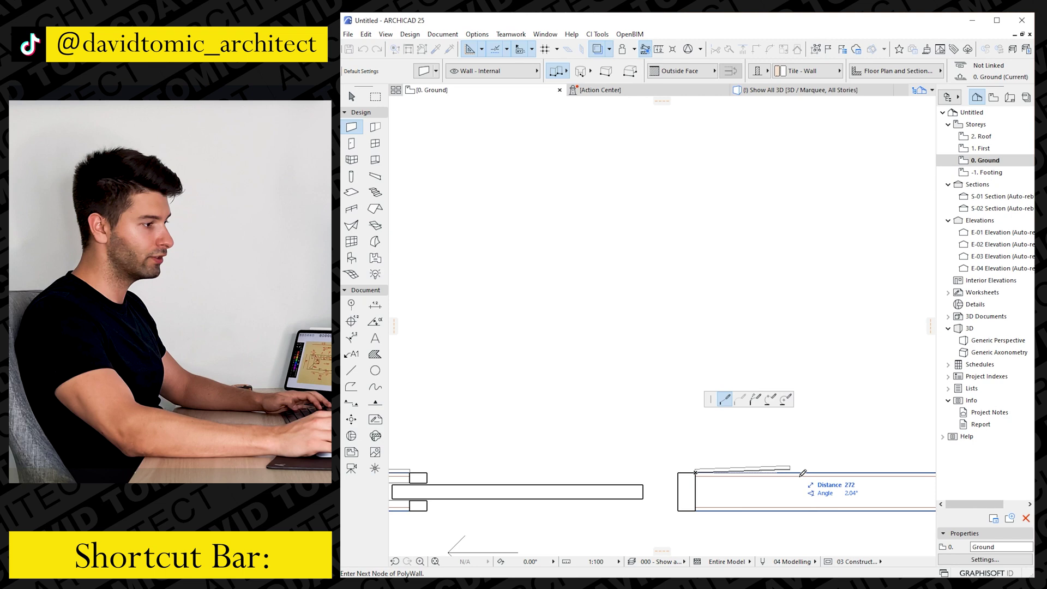
middle_click_drag(803, 475, 397, 469)
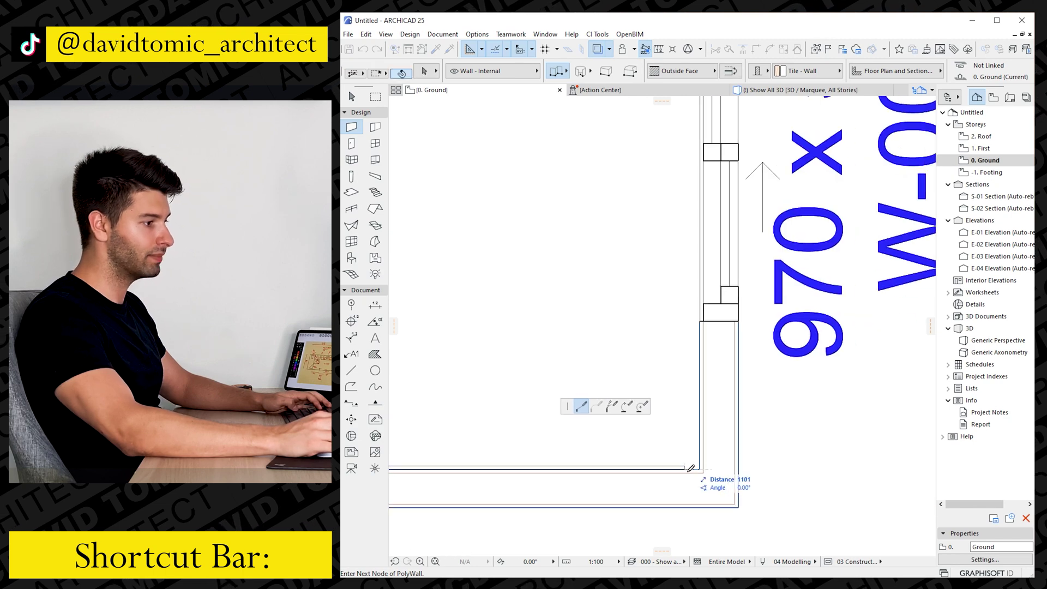
middle_click_drag(692, 229, 686, 508)
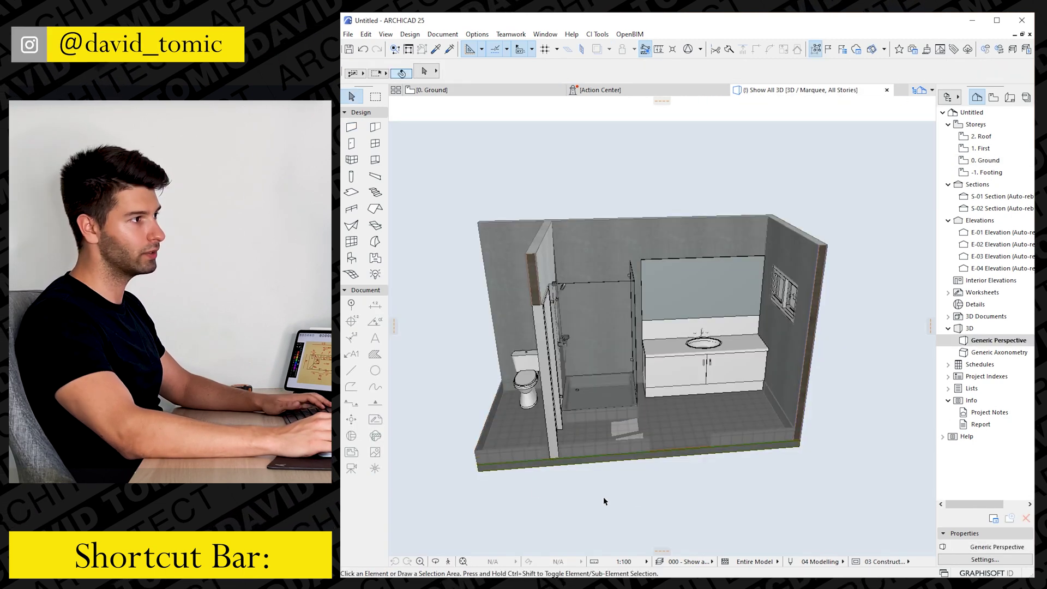
Step: Examine the tile skirting in both rooms in the 3D view
scroll(603, 496, "up", 5)
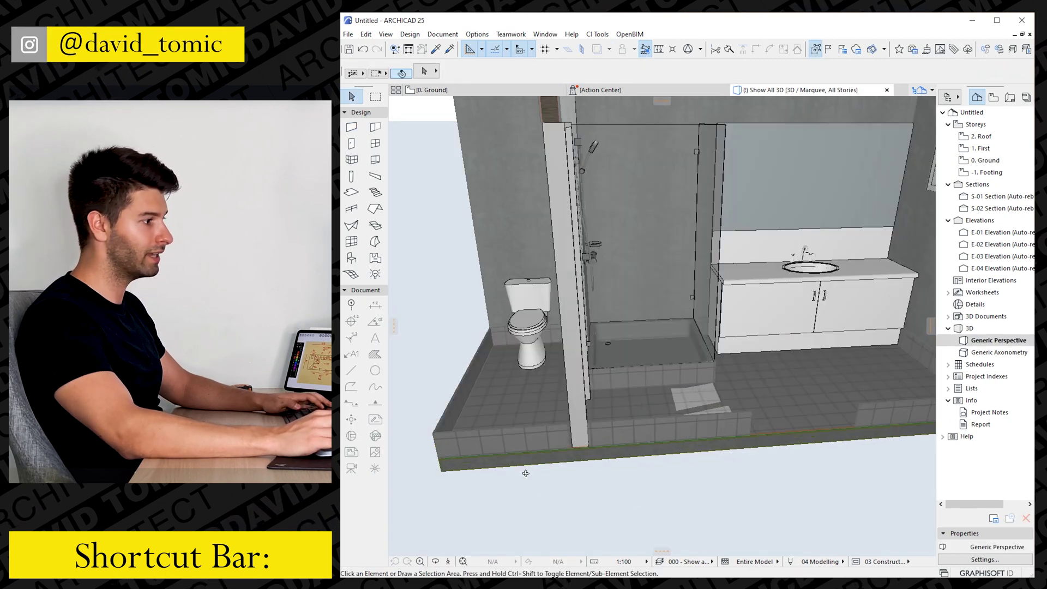
middle_click_drag(625, 461, 746, 442, "shift")
scroll(712, 493, "down", 2)
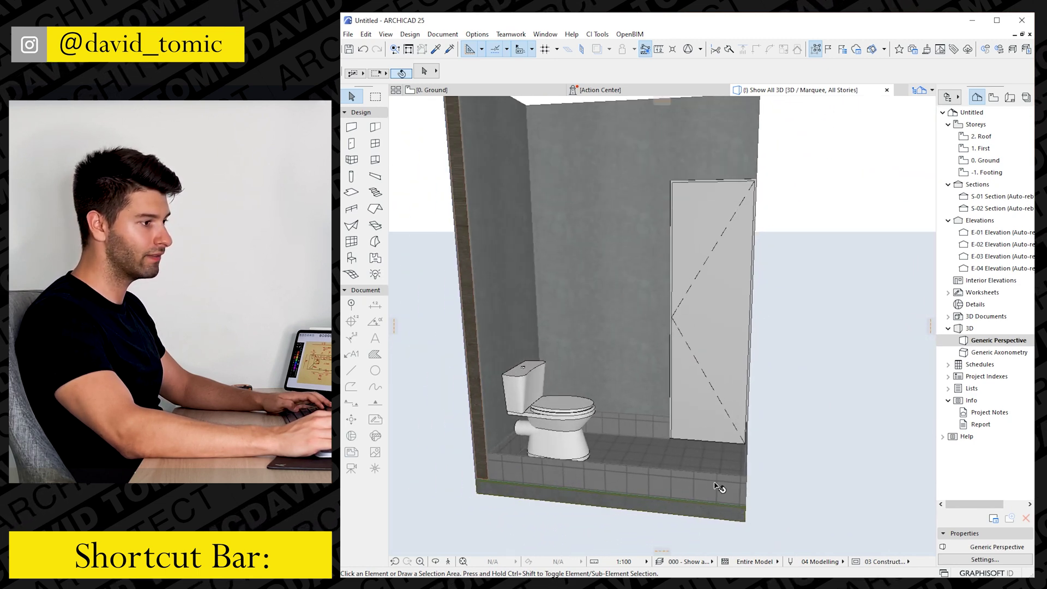
middle_click_drag(719, 486, 785, 411, "shift")
scroll(780, 410, "down", 2)
Step: Show all elements in 3D and view the shower corner from inside and above
right_click(861, 358)
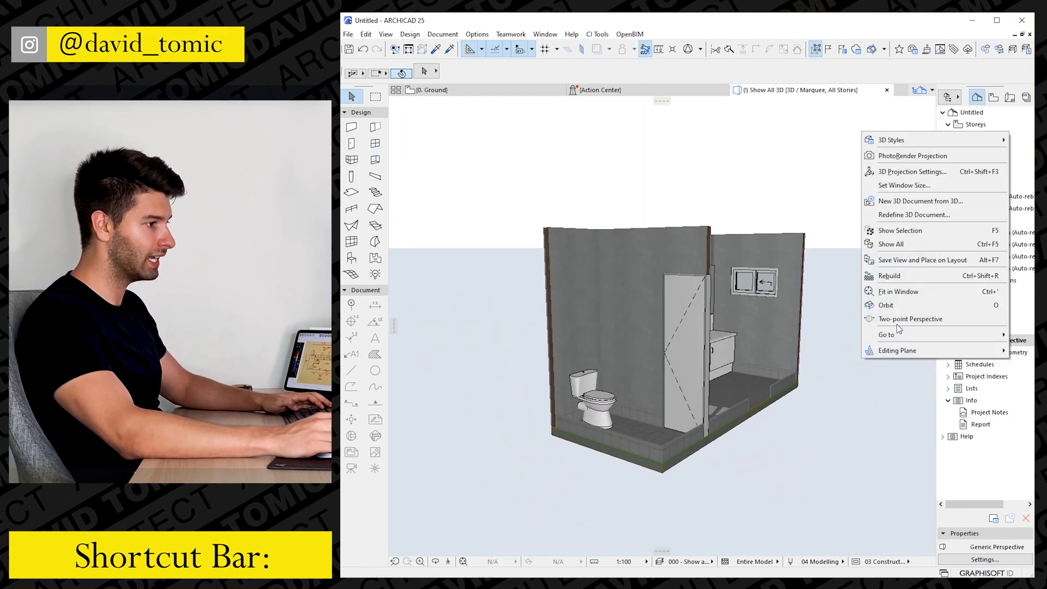
left_click(896, 323)
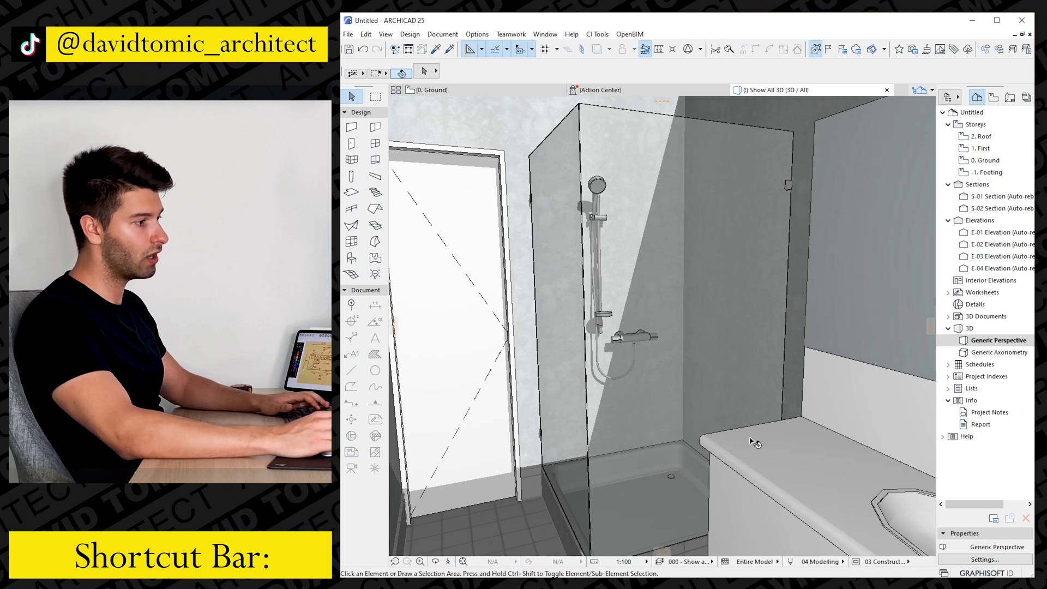
scroll(609, 274, "down", 4)
middle_click_drag(612, 278, 638, 374, "shift")
scroll(595, 276, "down", 1)
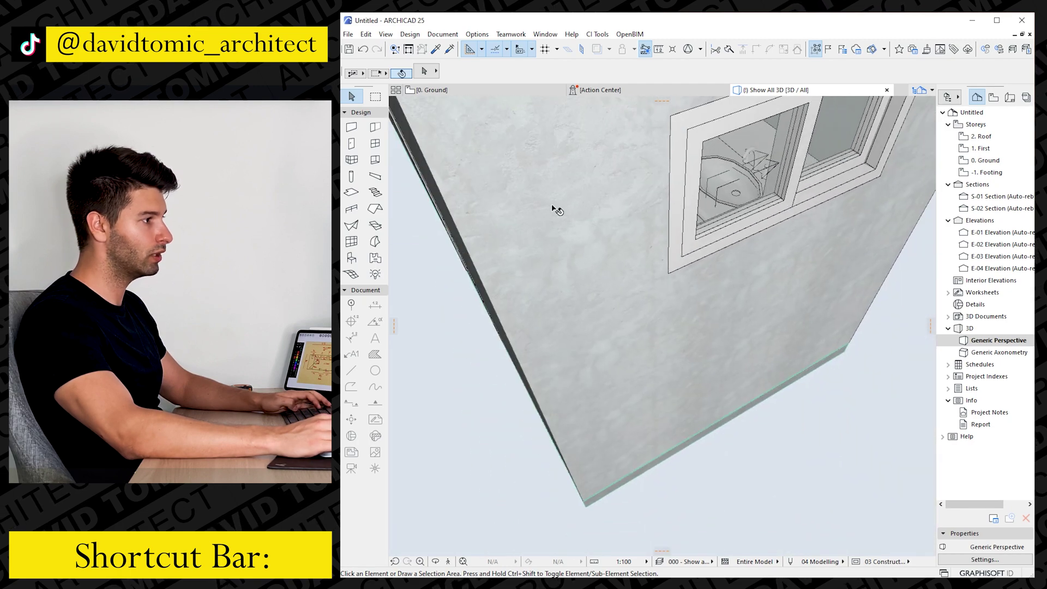
middle_click_drag(553, 205, 621, 501, "shift")
key("Escape")
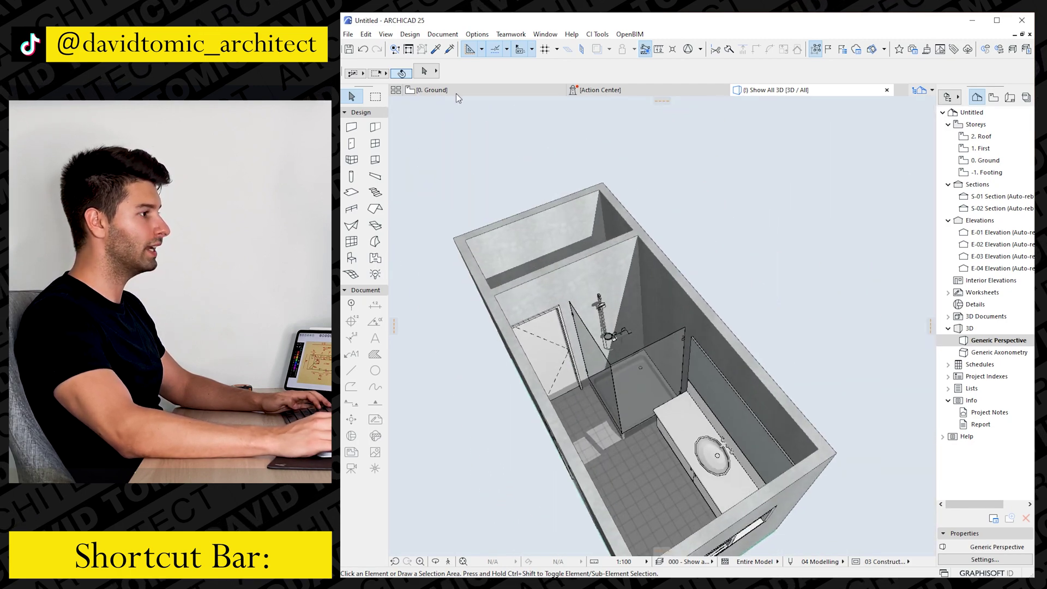
Step: On the Ground floor plan, draw tile walls along the shower's two wall sides, from the cabin's lower-left corner to its upper-right corner
left_click(456, 93)
scroll(555, 326, "up", 7)
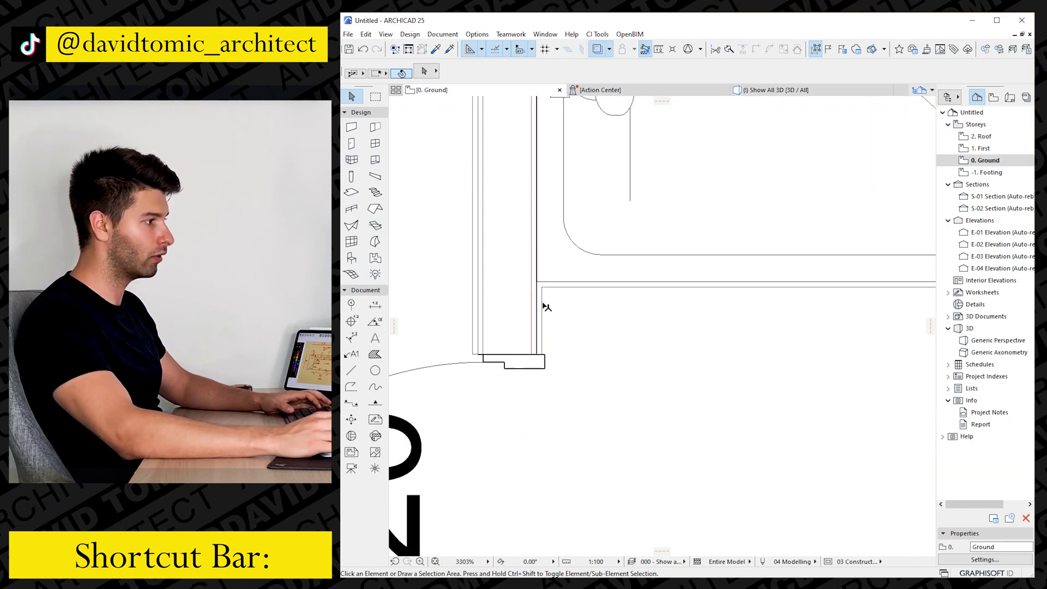
key("w")
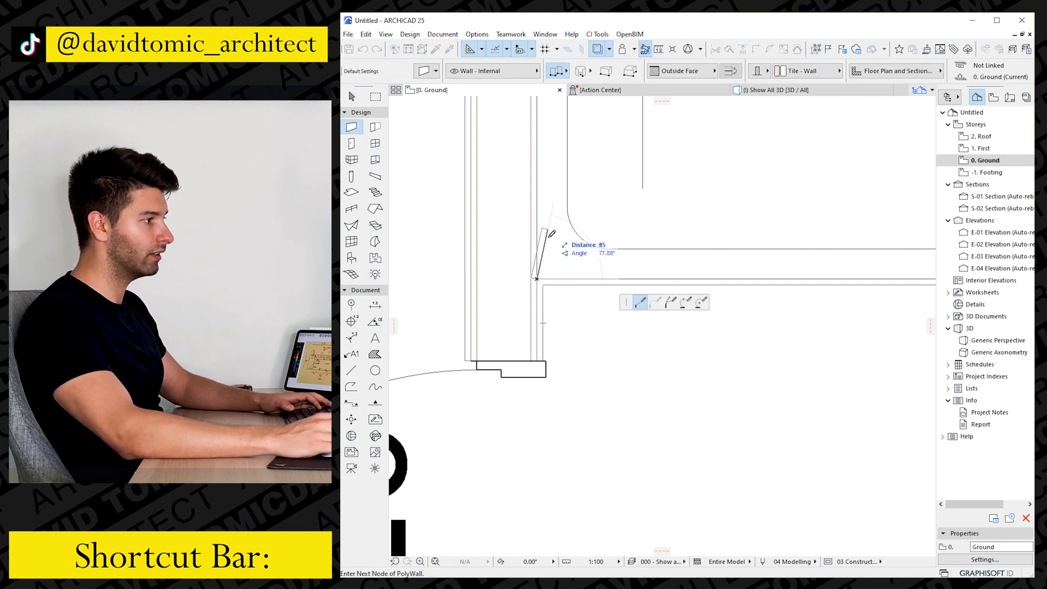
scroll(549, 235, "down", 3)
scroll(540, 207, "up", 5)
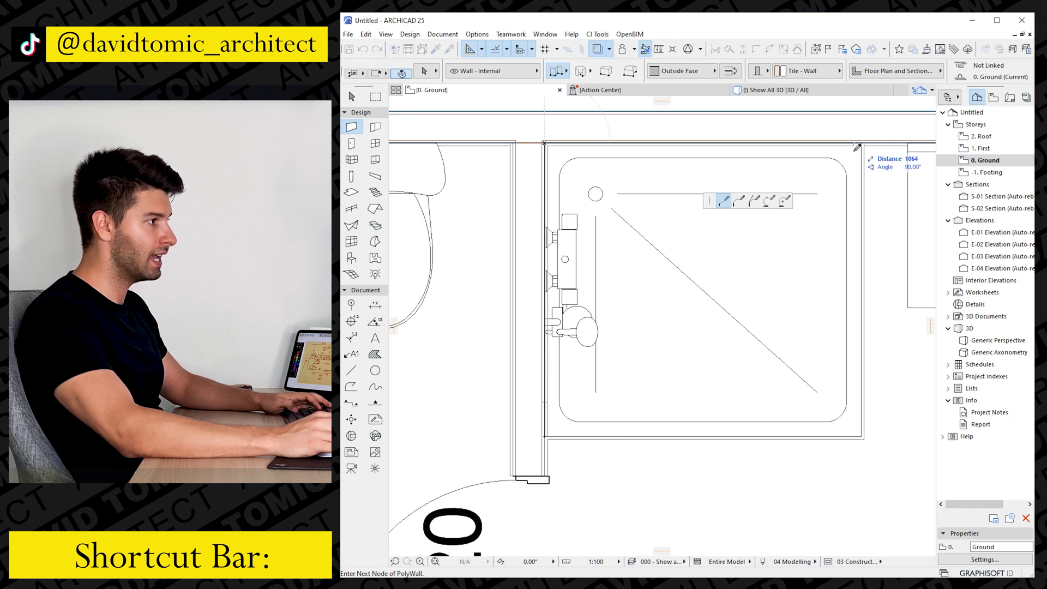
left_click(856, 145, "shift")
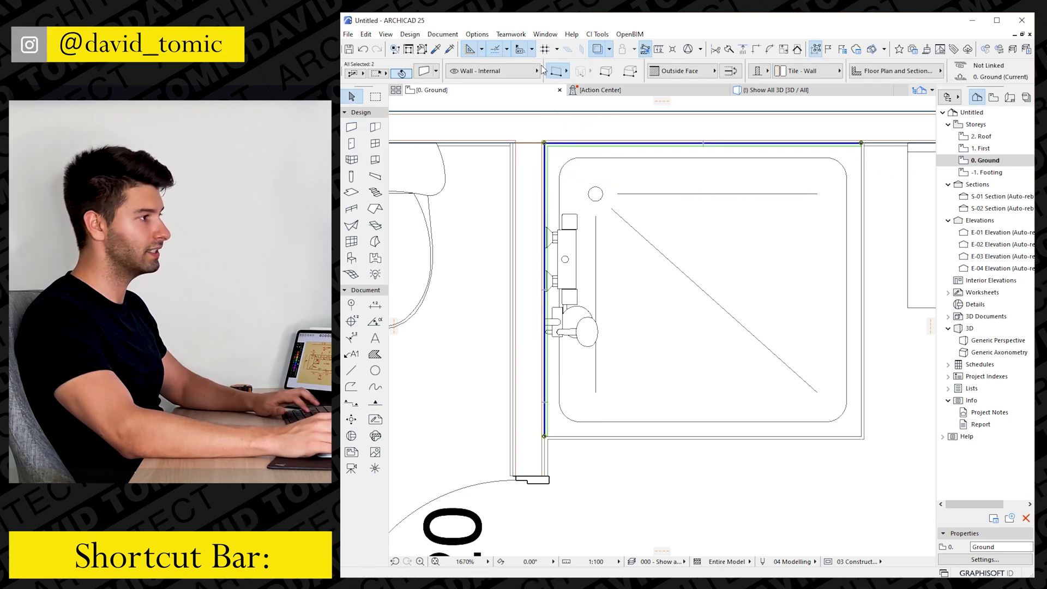
Step: Raise the two tile walls behind the shower to about the cabin's height and check them in 3D from above
scroll(566, 68, "down", 2)
key("F3")
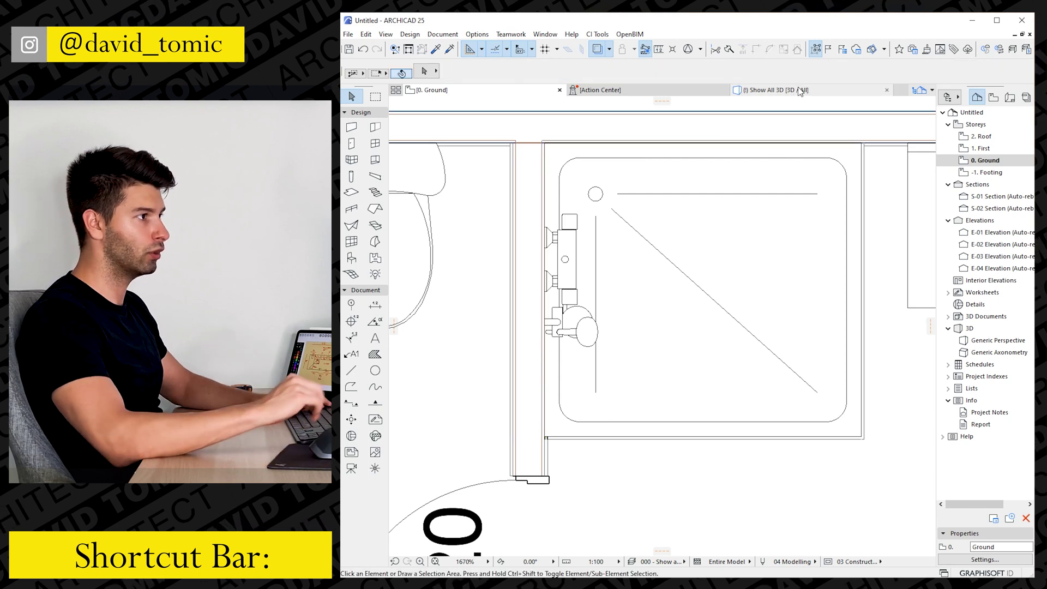
left_click_drag(628, 392, 682, 271)
scroll(660, 349, "down", 2)
scroll(687, 356, "up", 1)
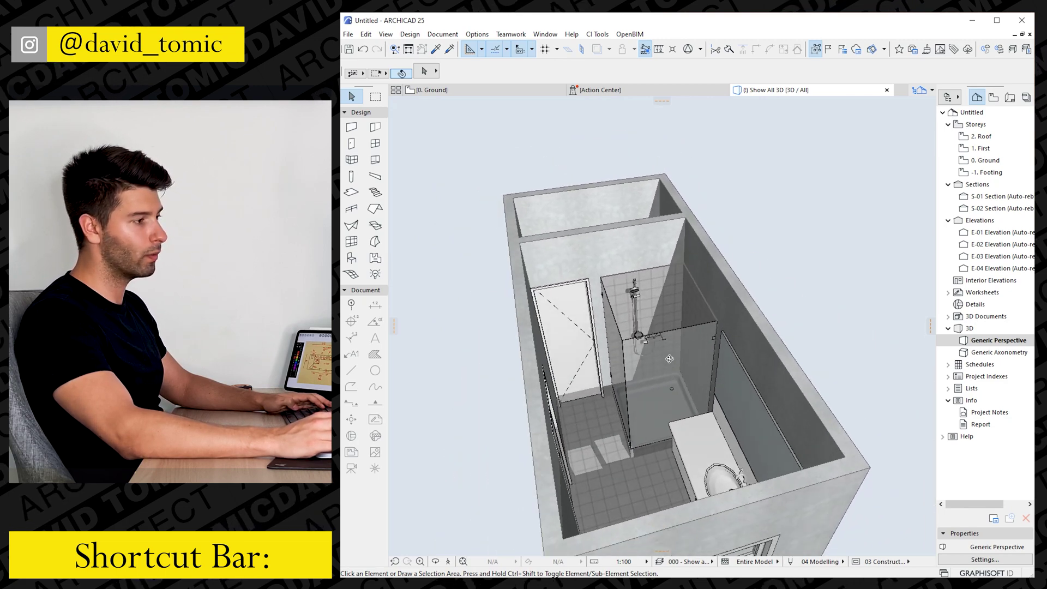